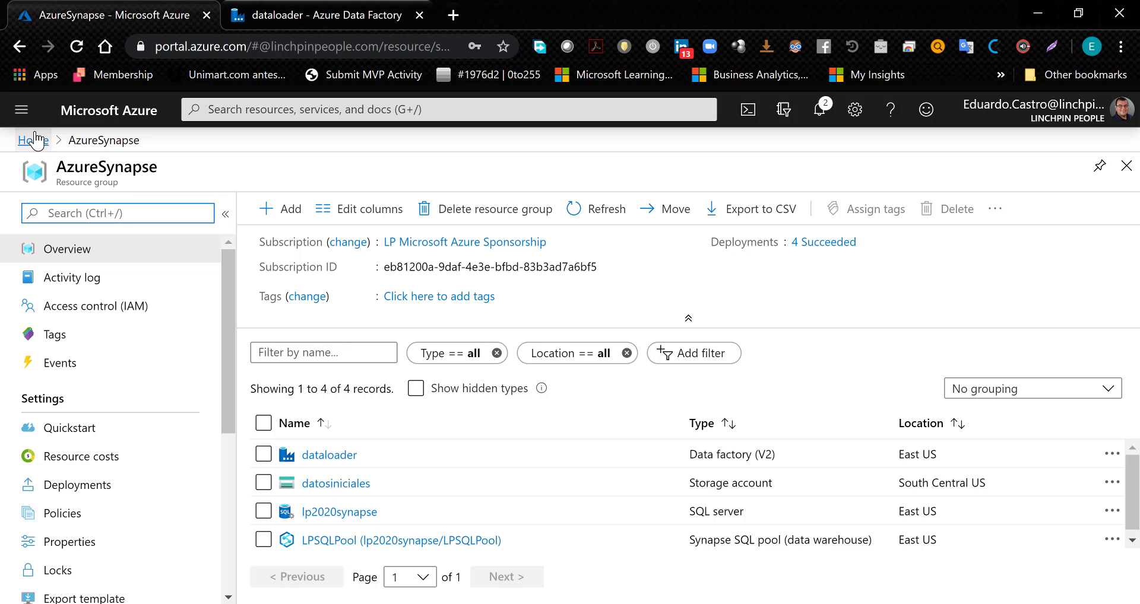
- Find Azure Synapse Analytics (formerly SQL DW) in the Marketplace by searching for Synapse and start creating it
left_click(33, 140)
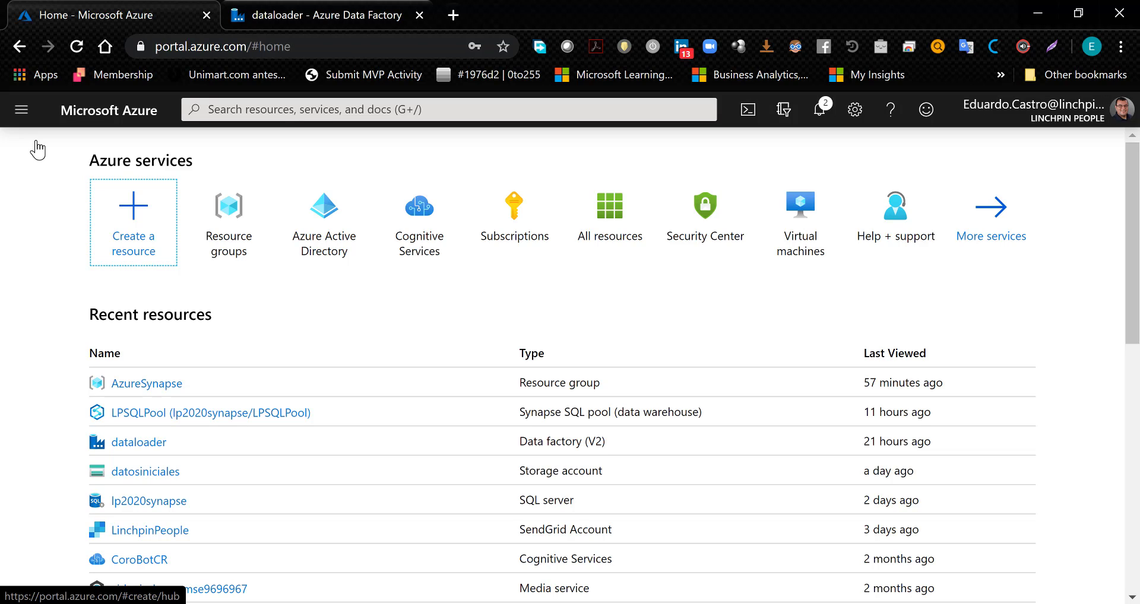
left_click(128, 215)
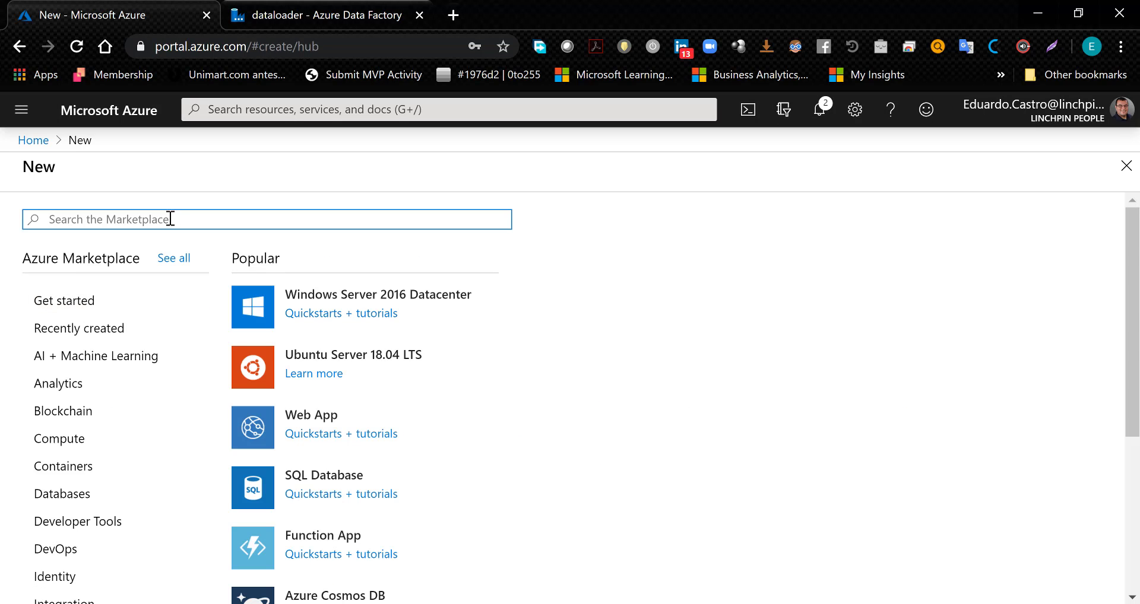
type("Synapse")
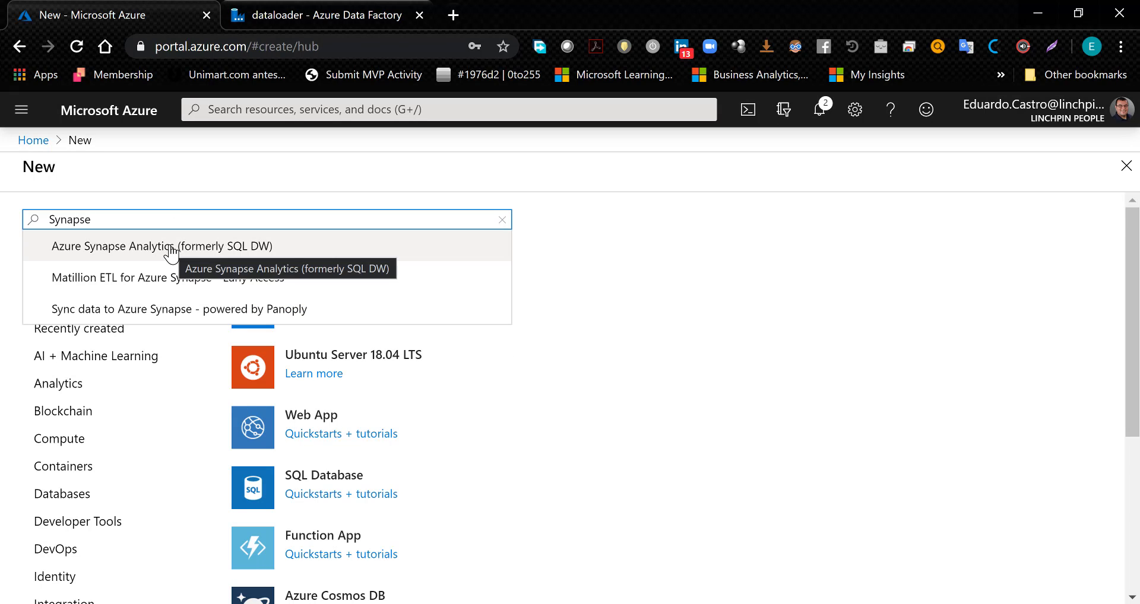
left_click(207, 253)
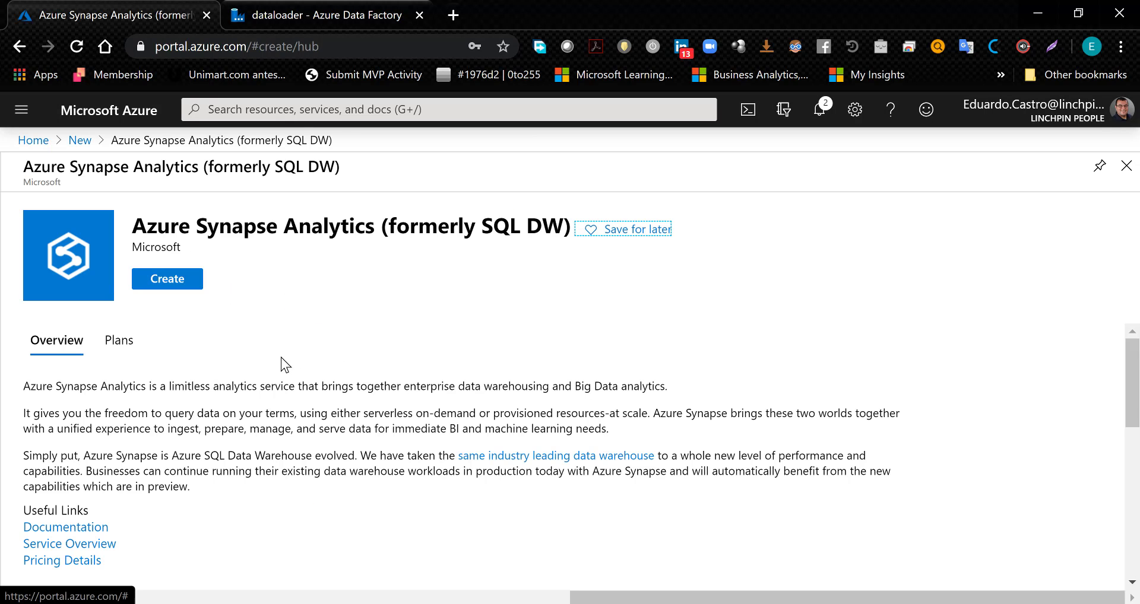
scroll(293, 374, "down", 5)
scroll(293, 374, "up", 1)
scroll(293, 374, "up", 3)
left_click(183, 286)
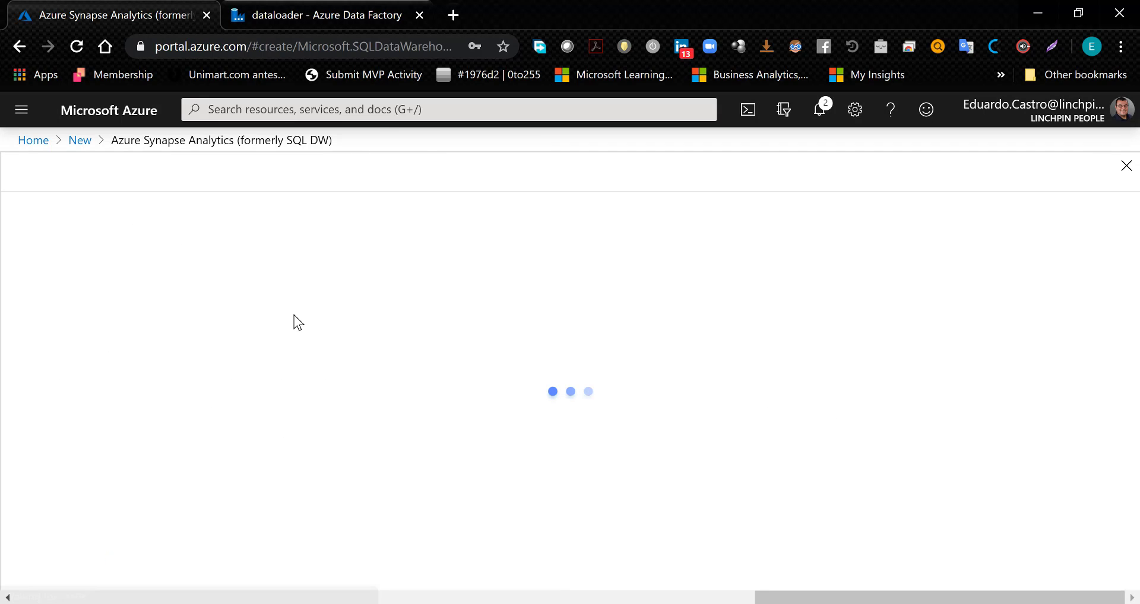
- Keep the AzureSynapse resource group and name the SQL pool SQLDemo2020
scroll(295, 319, "down", 3)
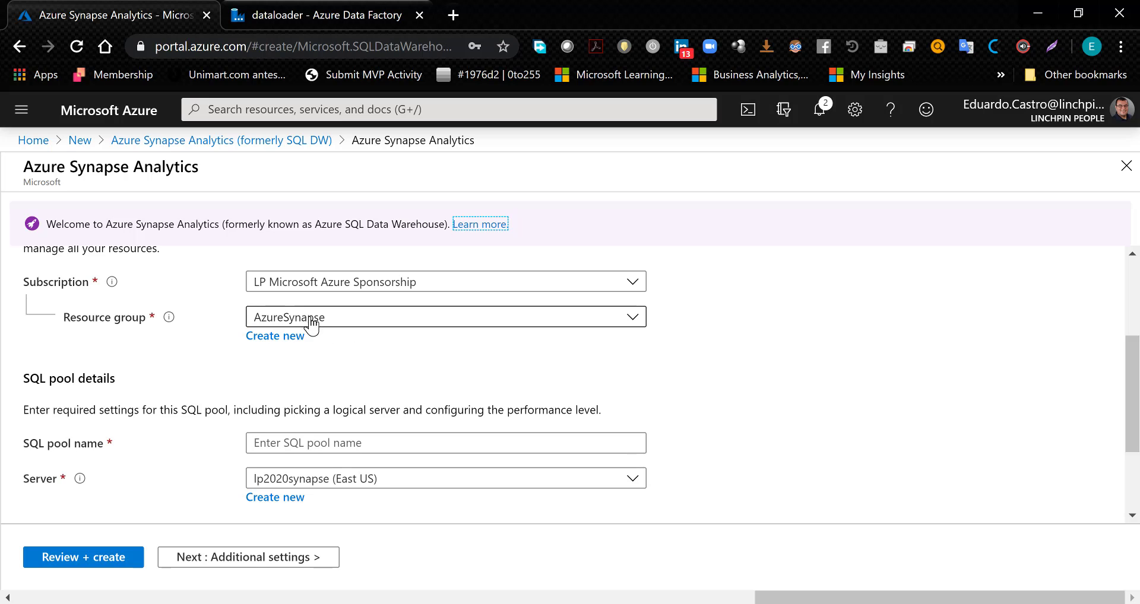
left_click(634, 319)
left_click(634, 319)
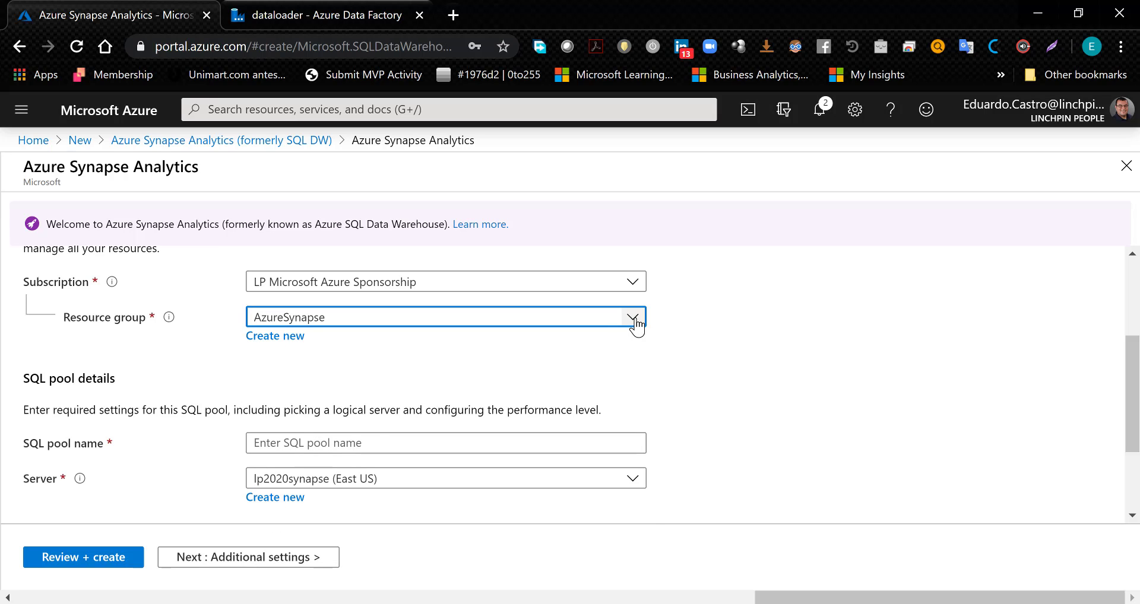
scroll(314, 446, "down", 2)
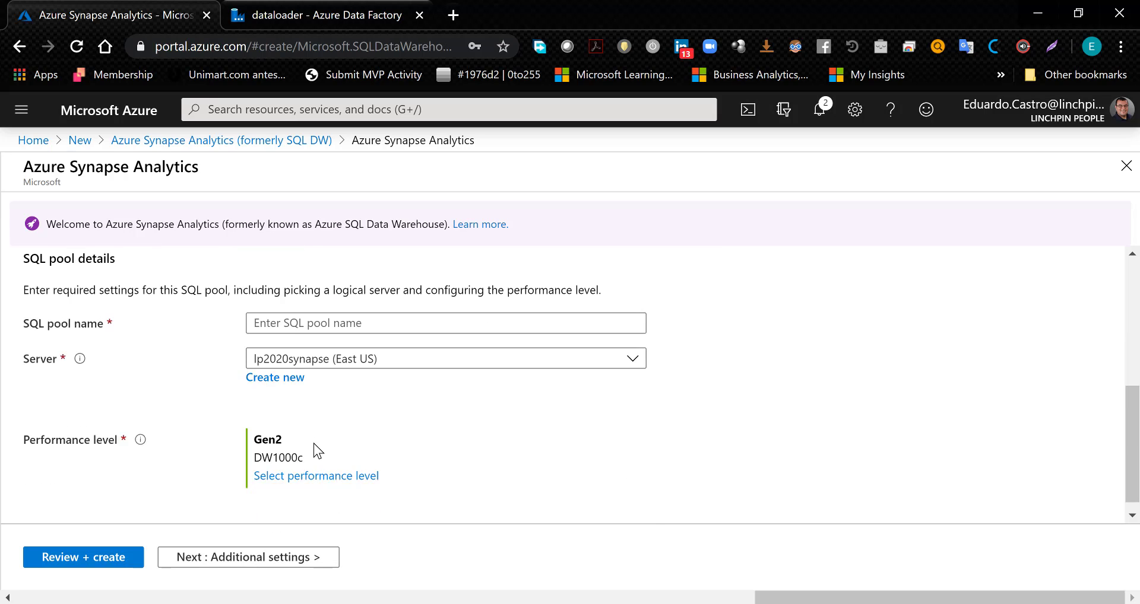
scroll(314, 443, "up", 1)
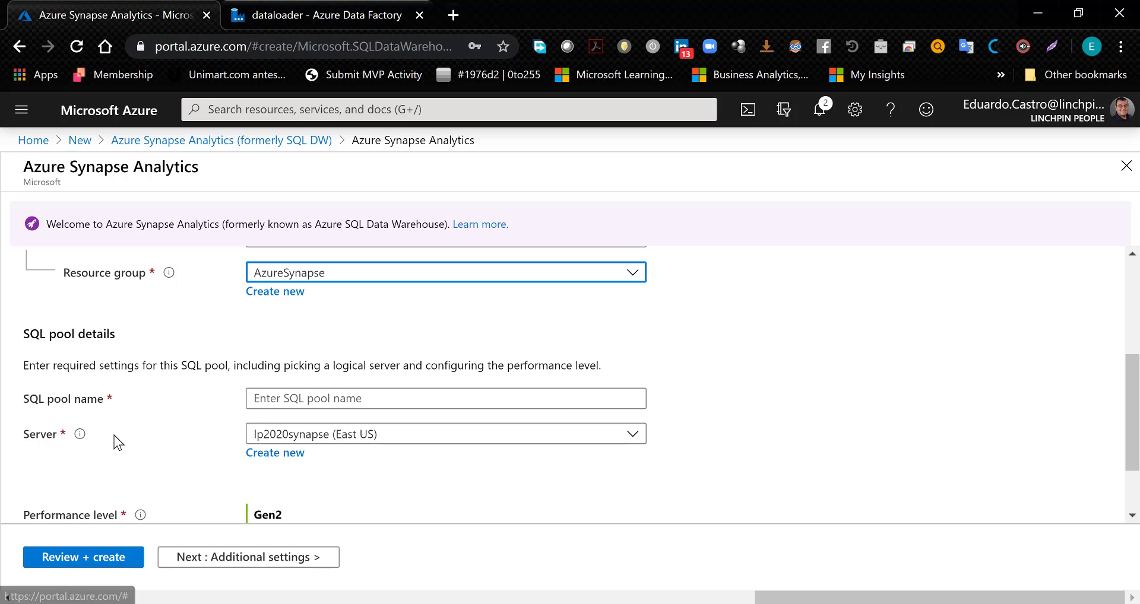
left_click(279, 399)
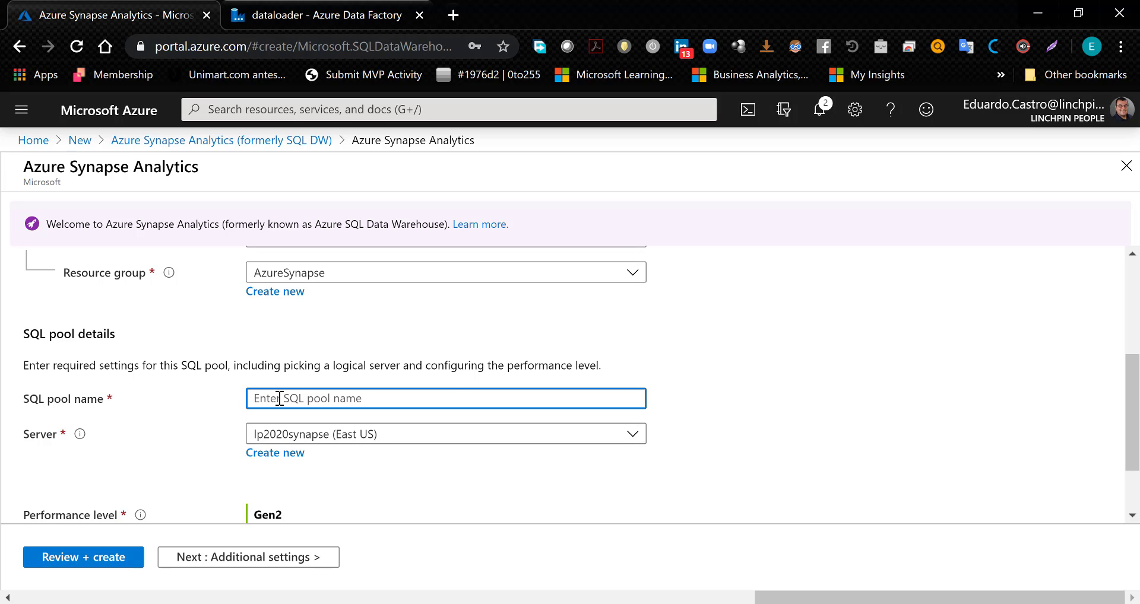
scroll(298, 402, "up", 1)
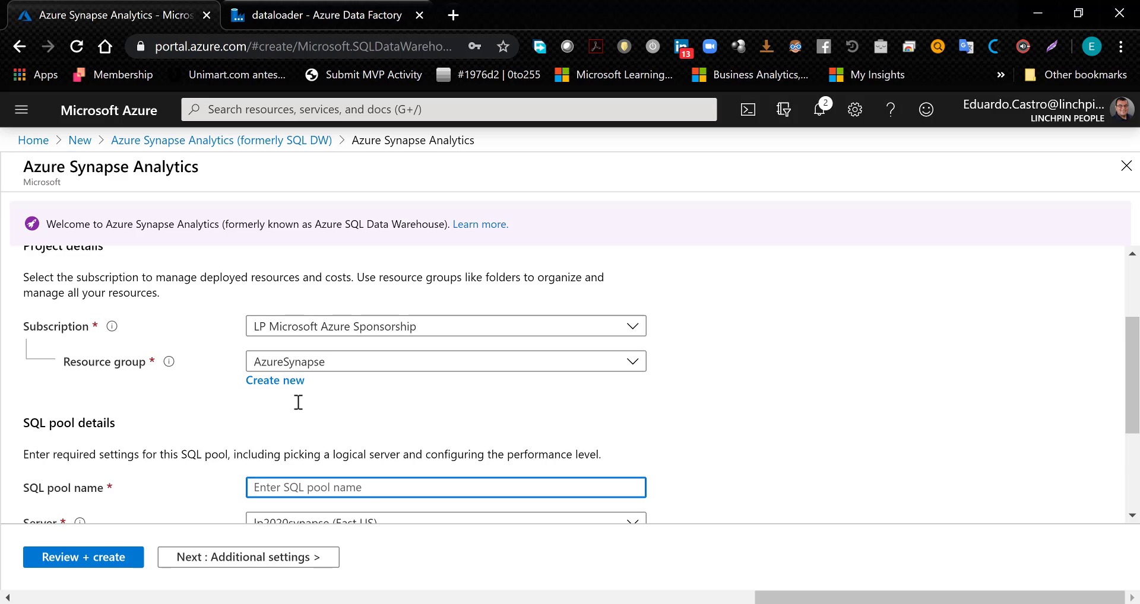
scroll(298, 403, "down", 1)
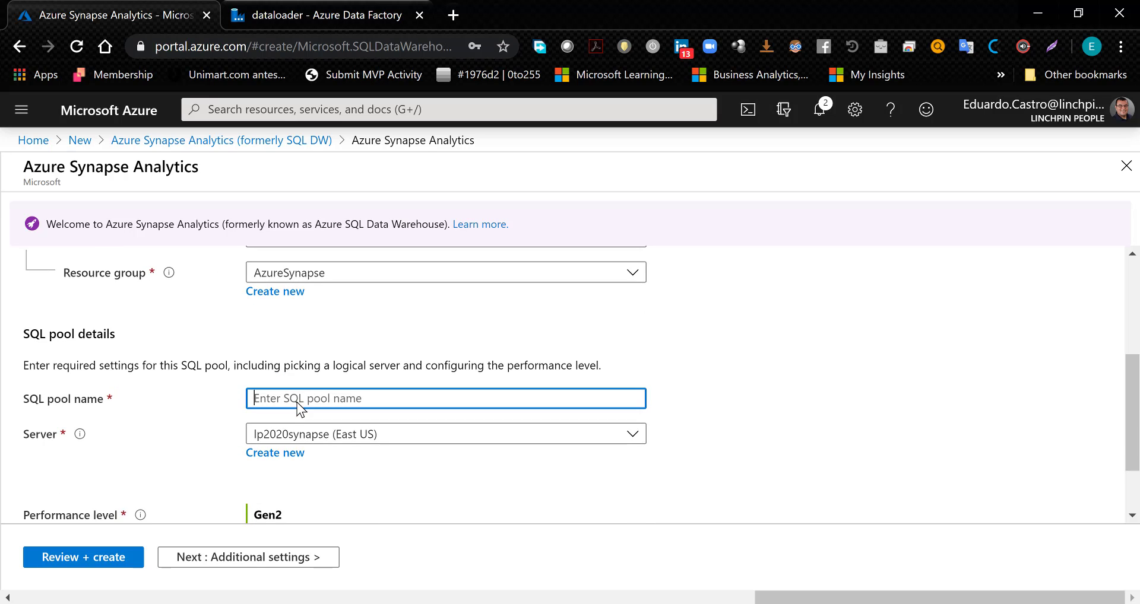
scroll(296, 403, "up", 1)
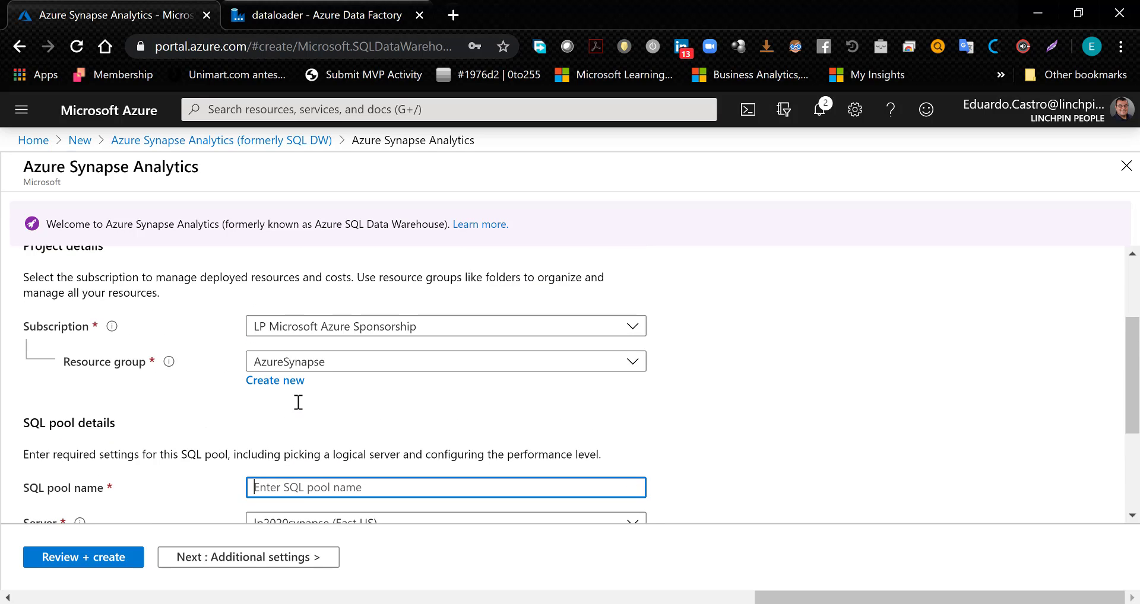
scroll(297, 410, "down", 1)
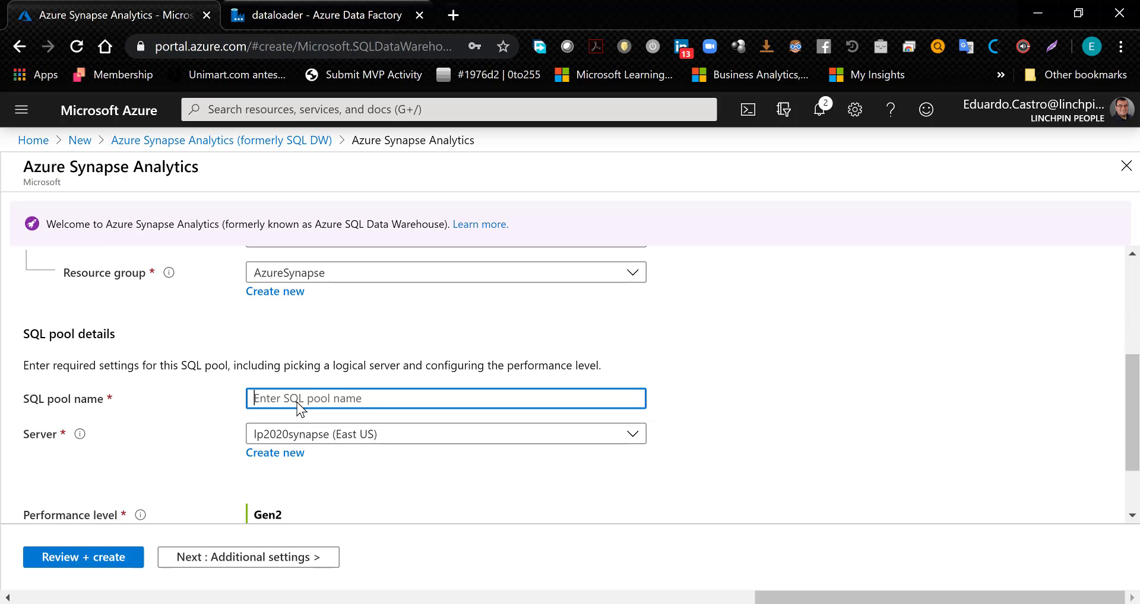
type("N")
key("BackSpace")
type("SQLDemo")
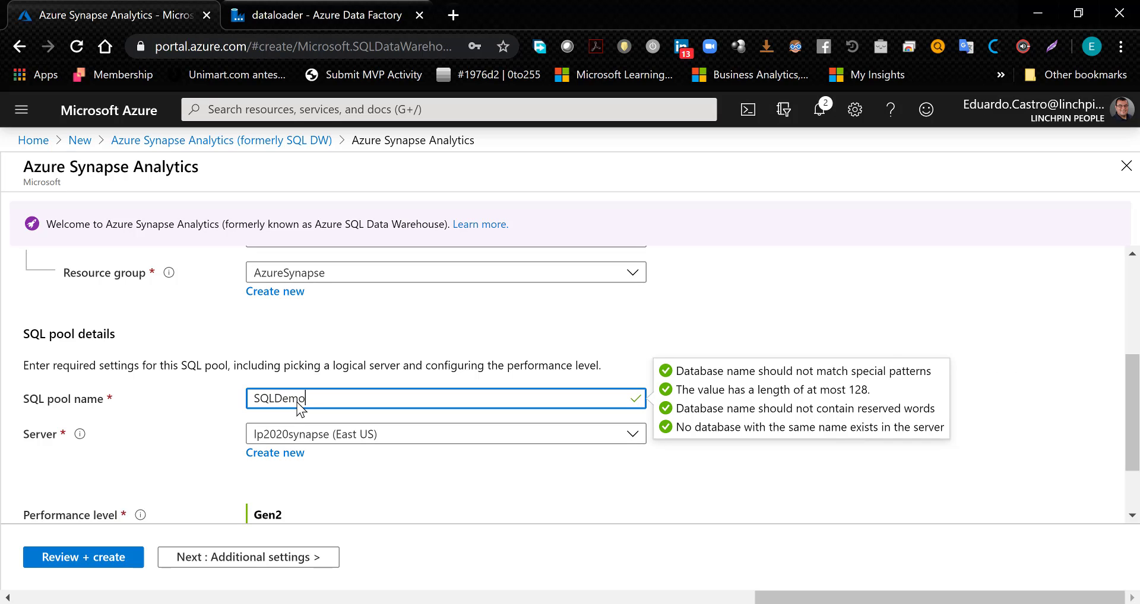
type("2020")
left_click(354, 489)
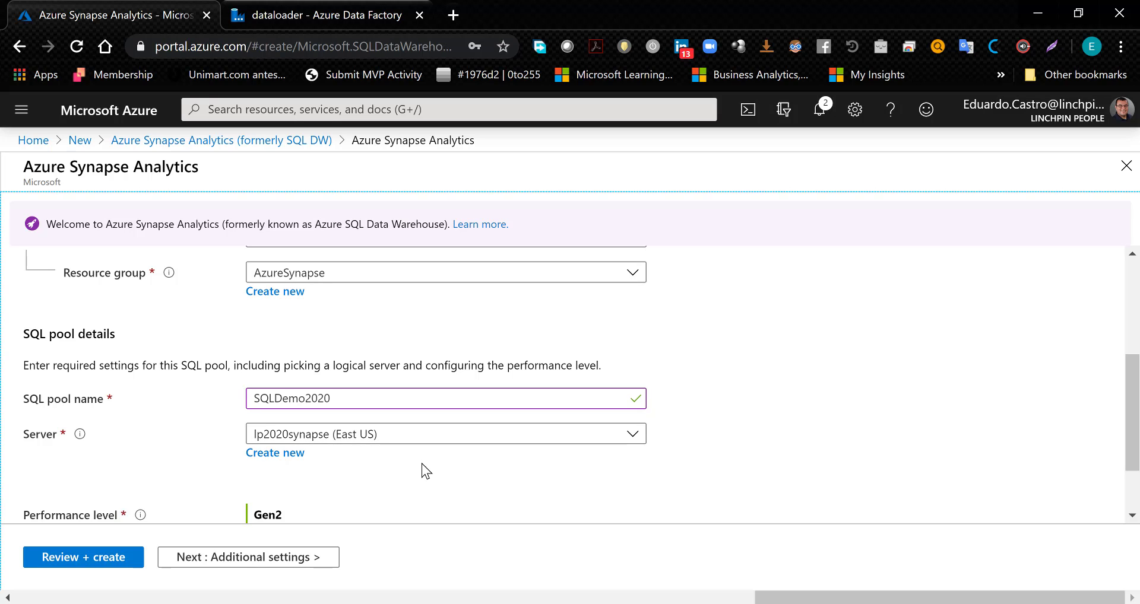
- Open the performance level configuration for the SQL pool and scale the Gen2 system up to DW30000c
scroll(423, 464, "down", 2)
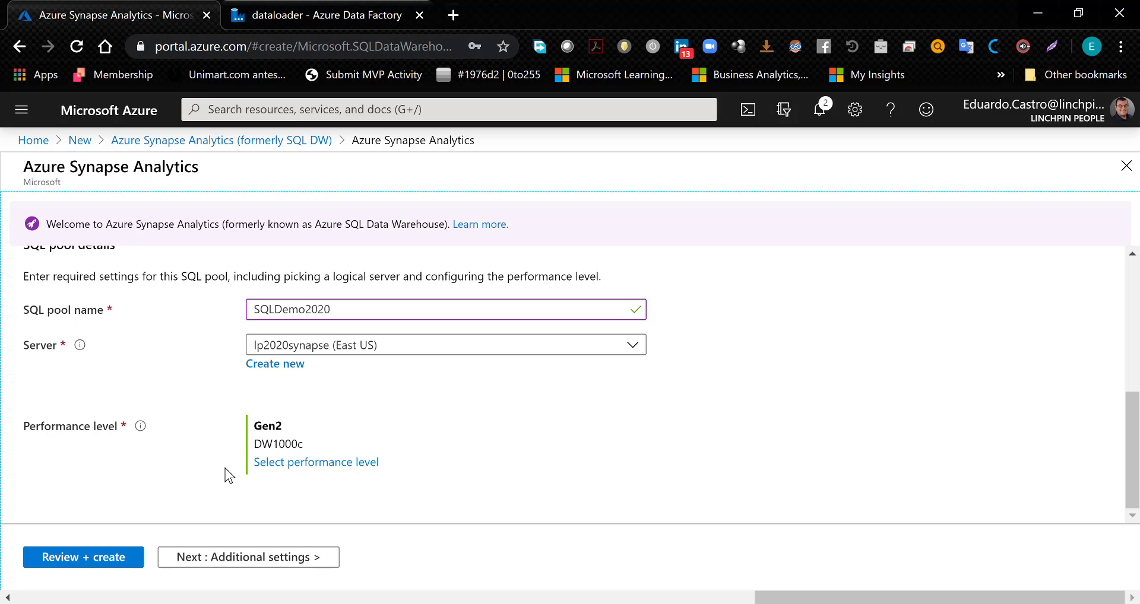
left_click(274, 463)
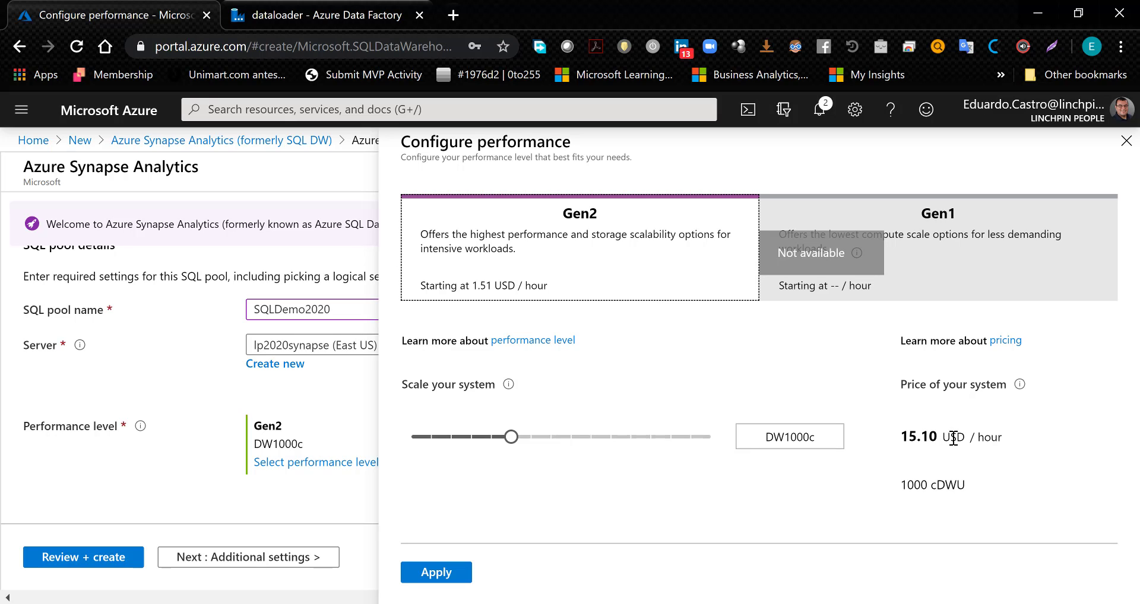
left_click(511, 438)
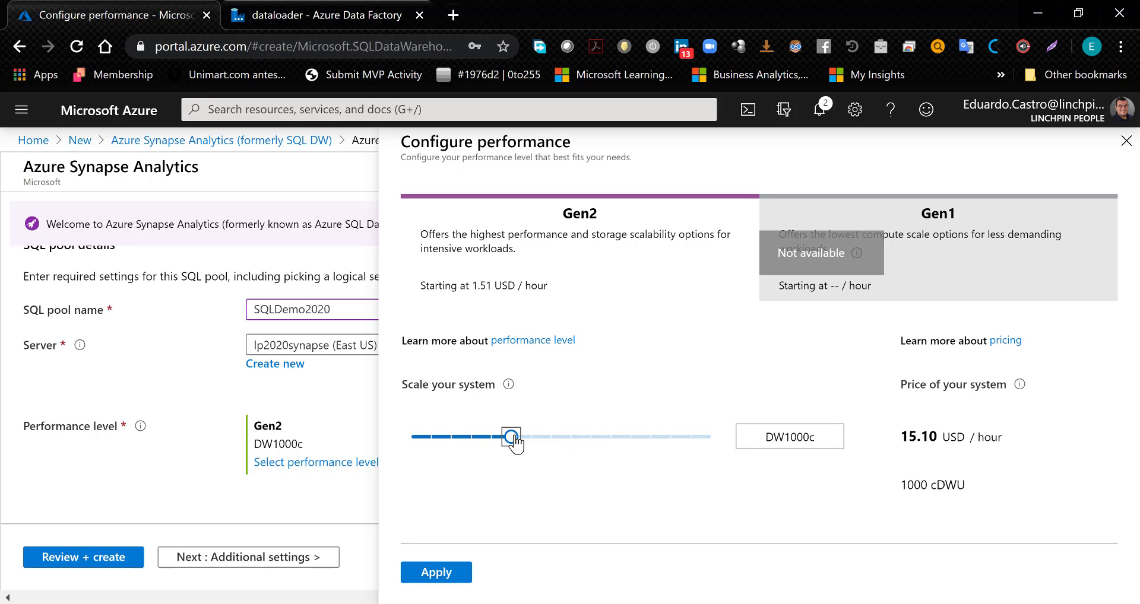
left_click_drag(514, 439, 718, 446)
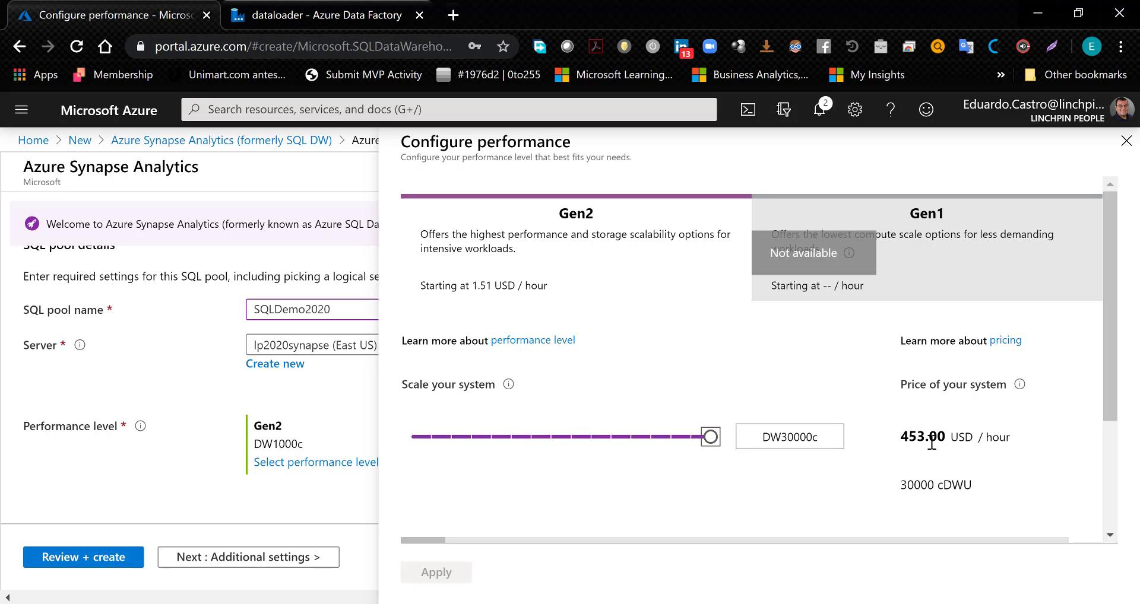
- Switch to Calculator and begin a multiplication with the DW30000c hourly price of 453
key("super+r")
type("c")
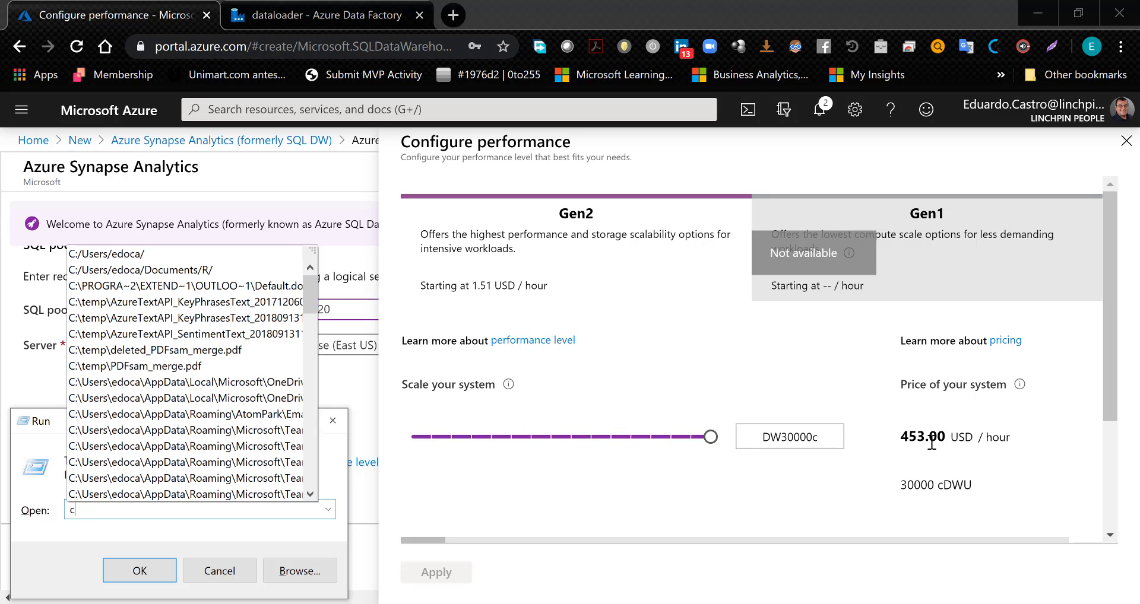
type("alc")
key("Return")
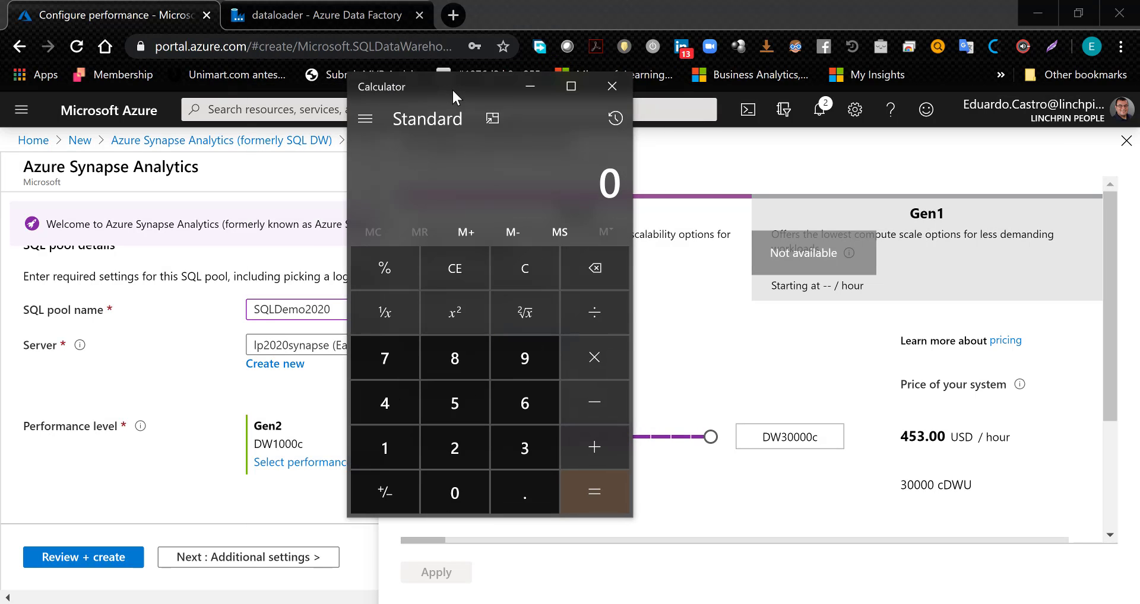
type("453")
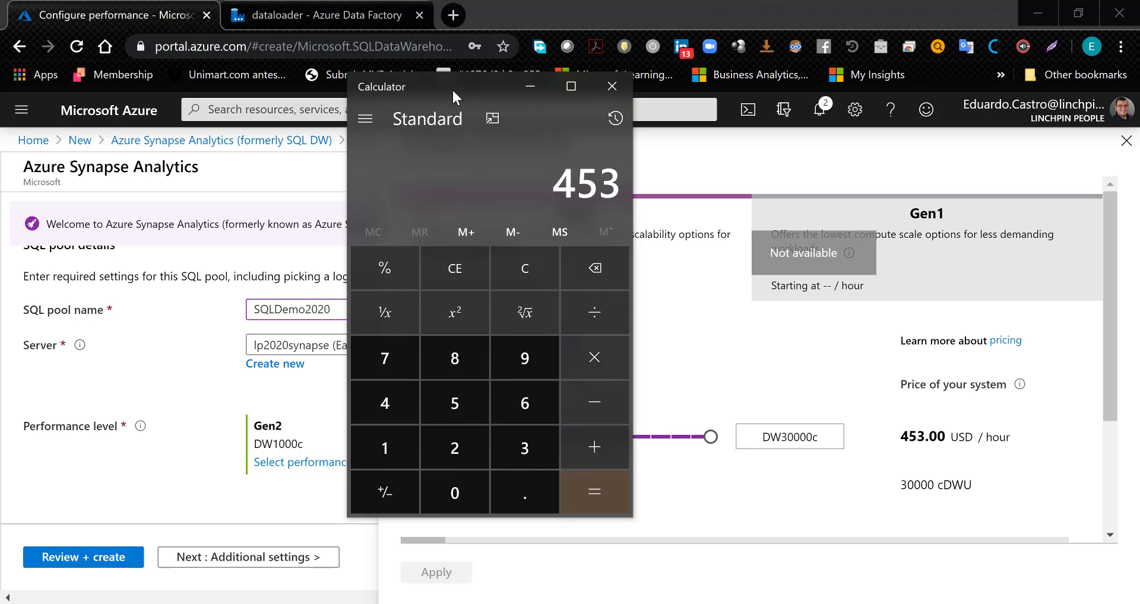
key("asterisk")
key("super+r")
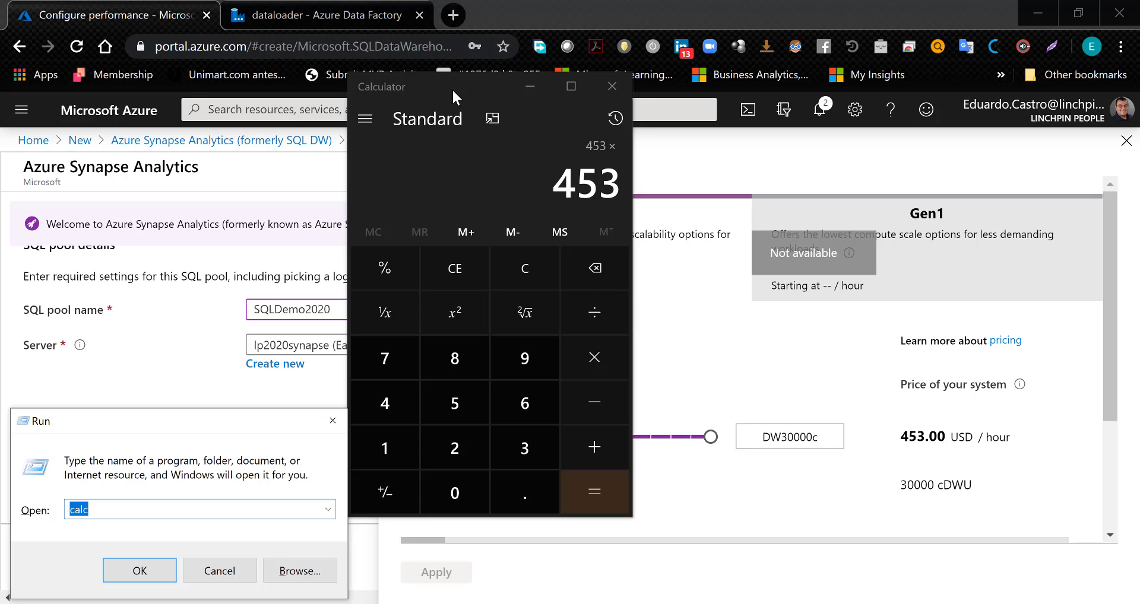
key("Return")
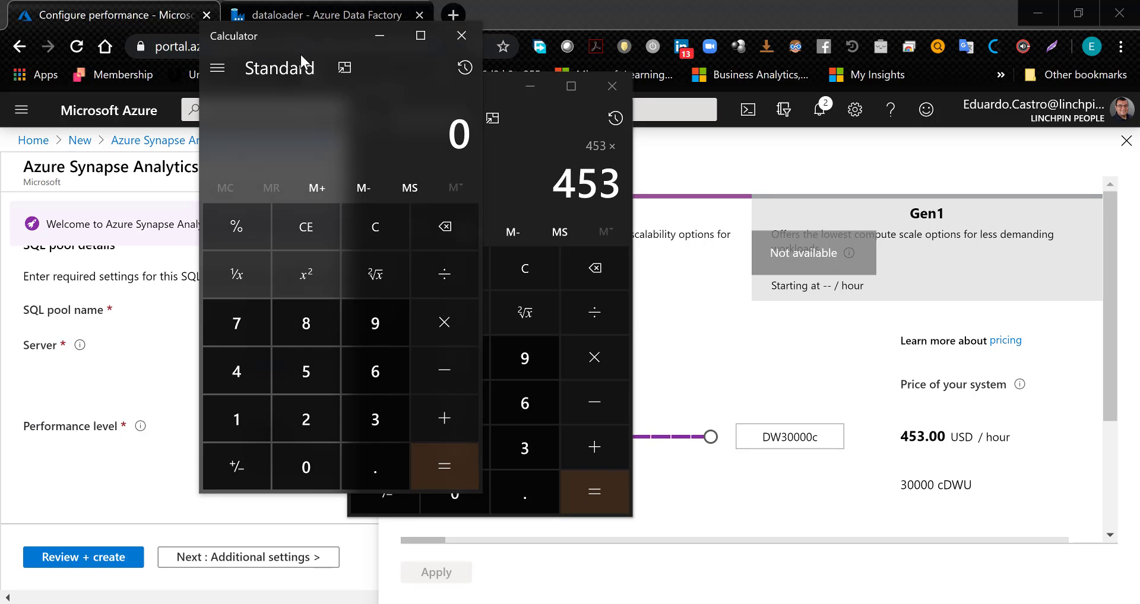
left_click_drag(301, 38, 0, 107)
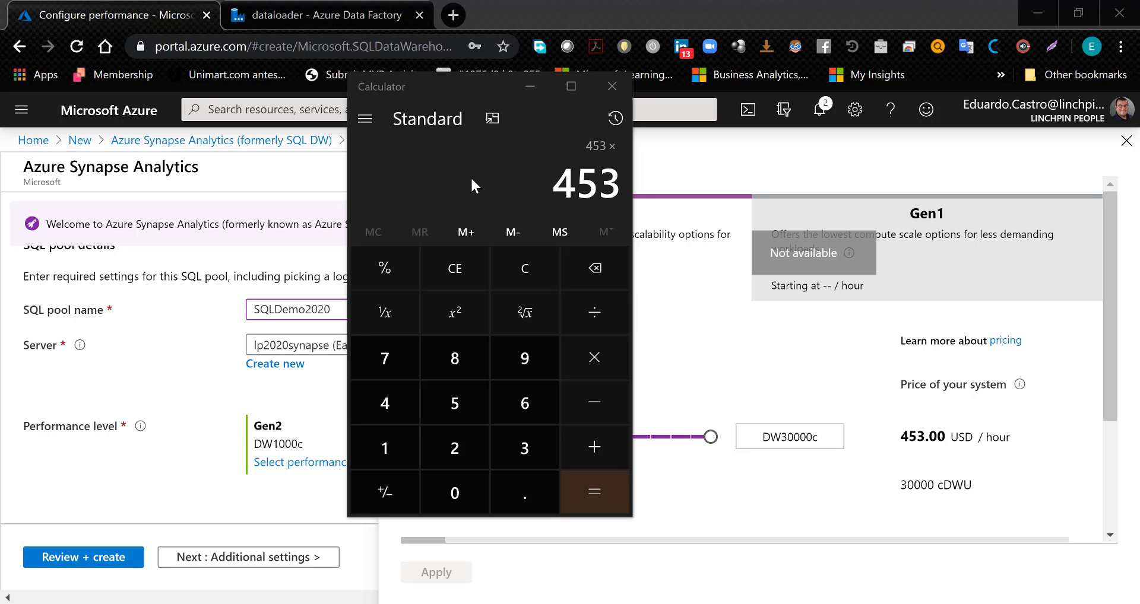
- Multiply the 453 hourly price by 720 and the result by 12, and clear the calculation
left_click(497, 172)
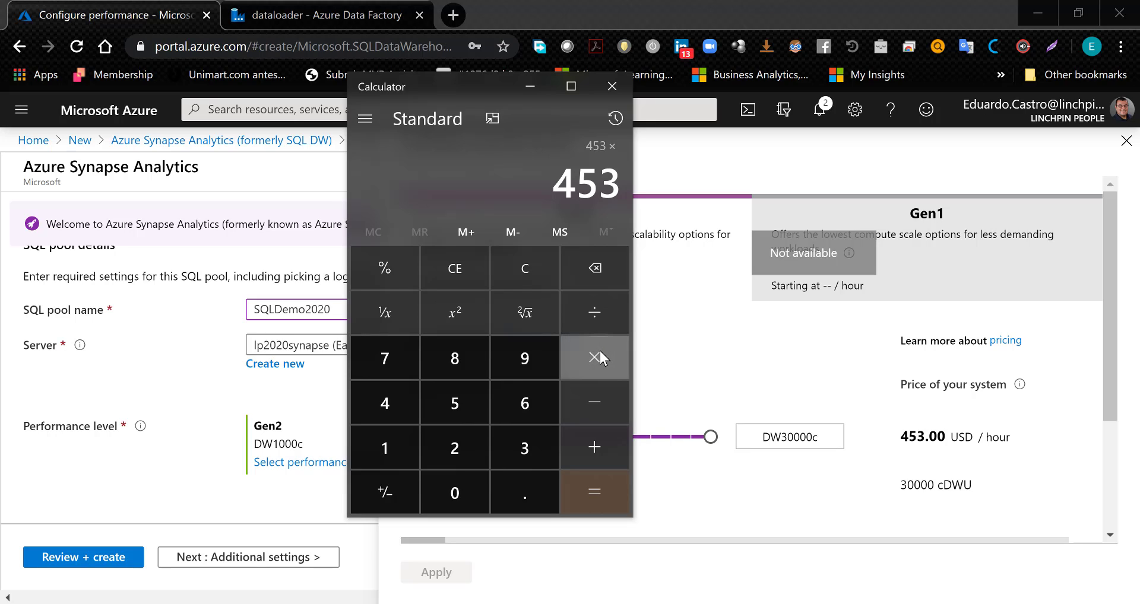
type("720")
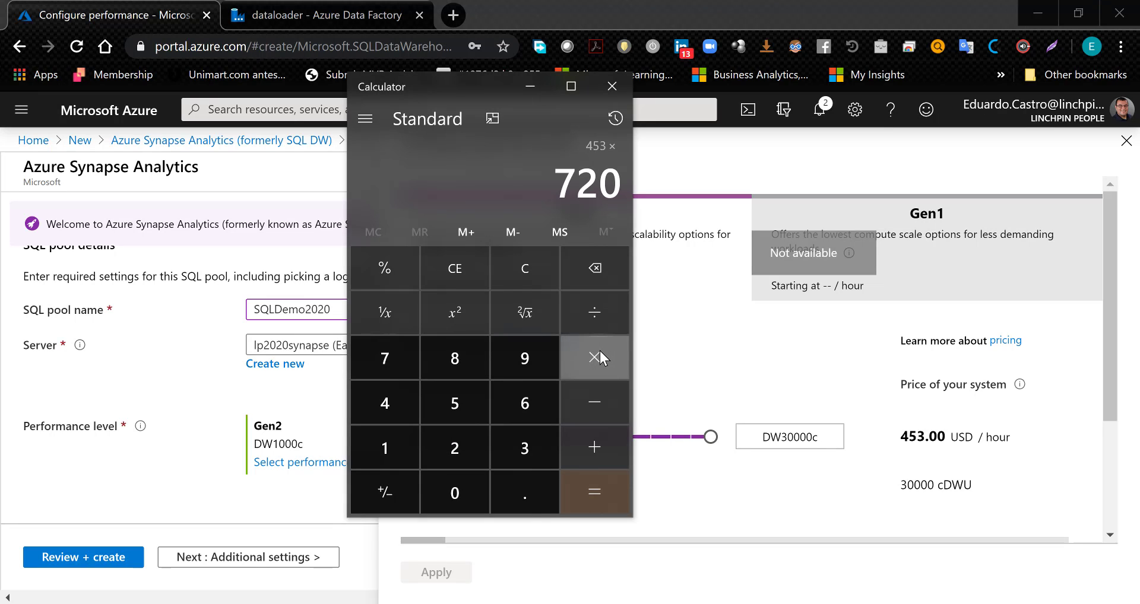
key("Return")
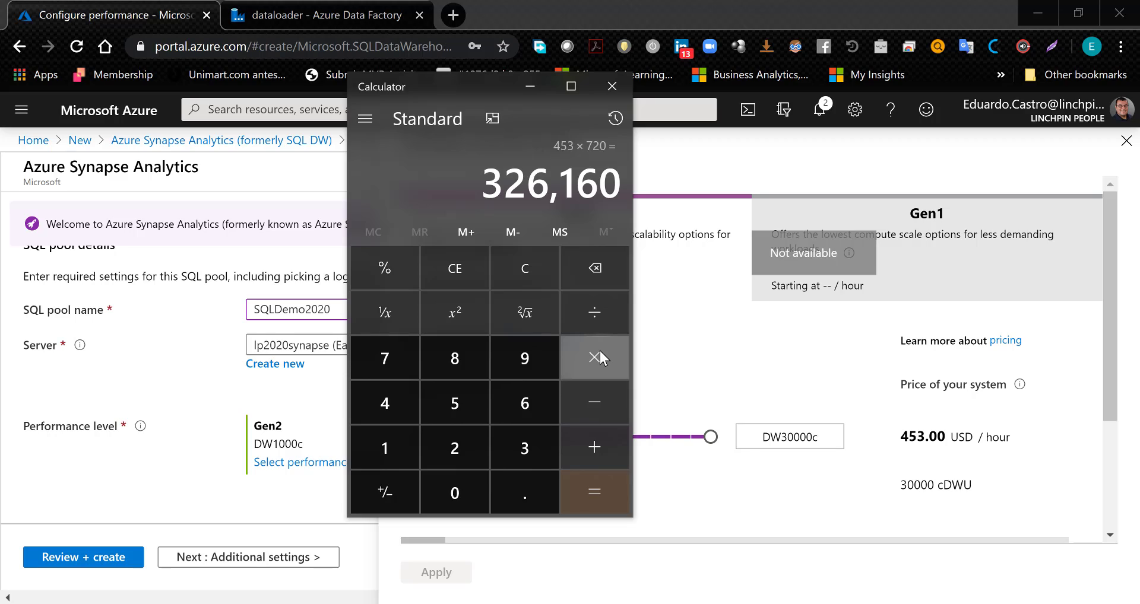
left_click(600, 350)
type("12")
key("Return")
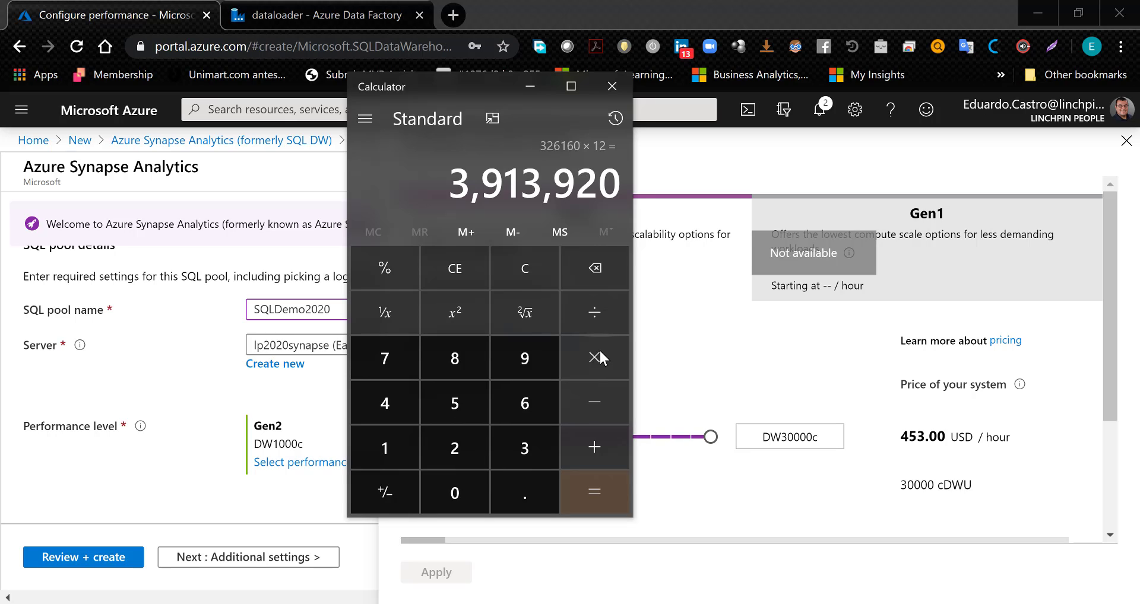
key("Escape")
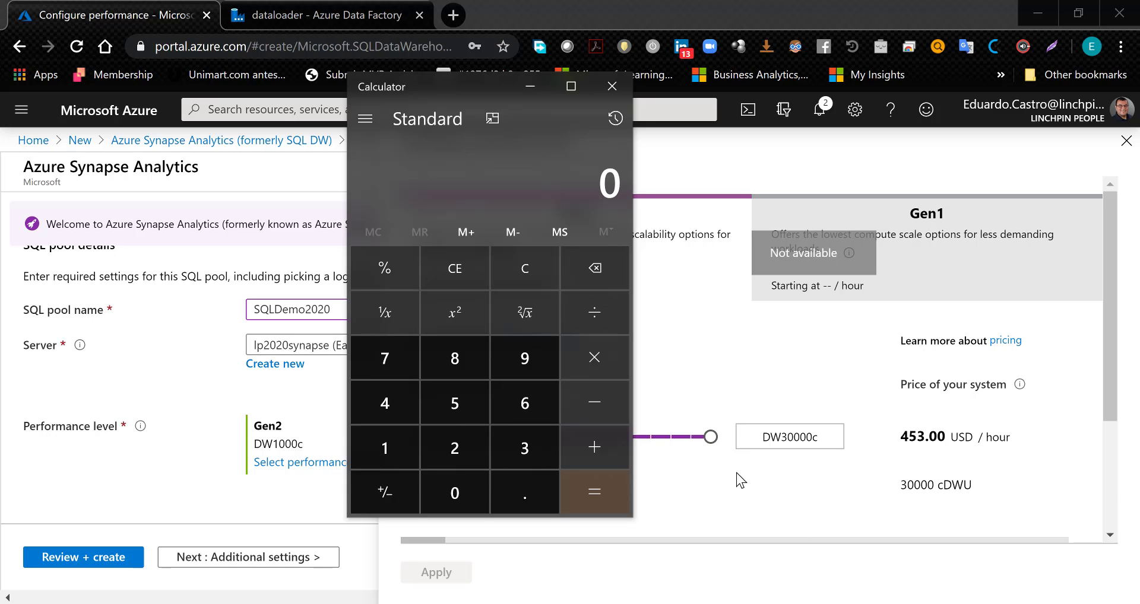
- Scale the Gen2 system down to DW300c in the performance configuration
left_click(711, 438)
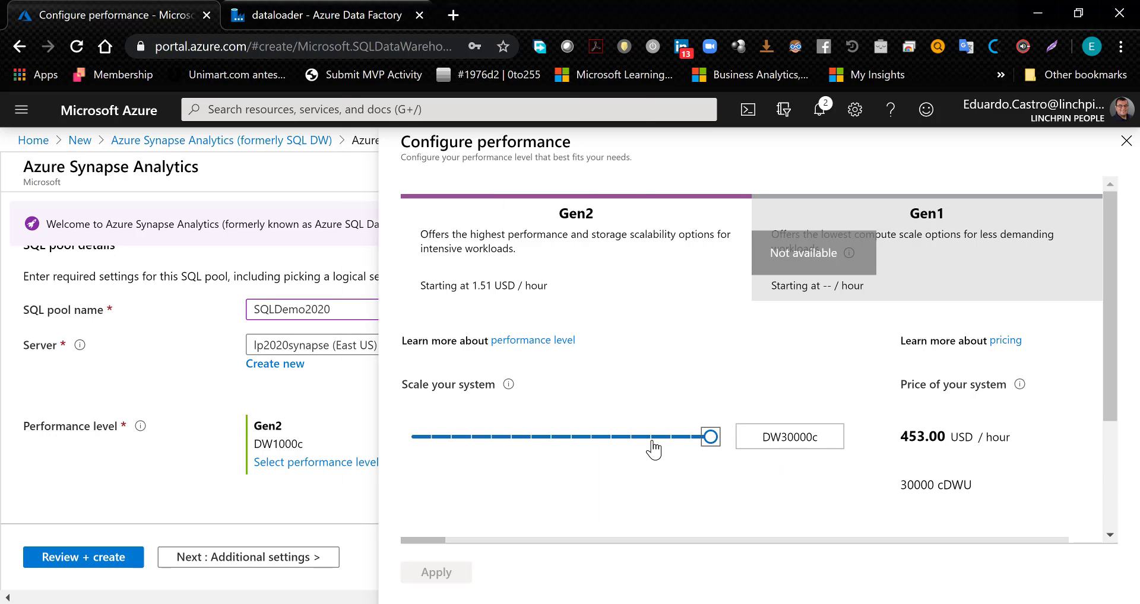
left_click_drag(654, 450, 450, 454)
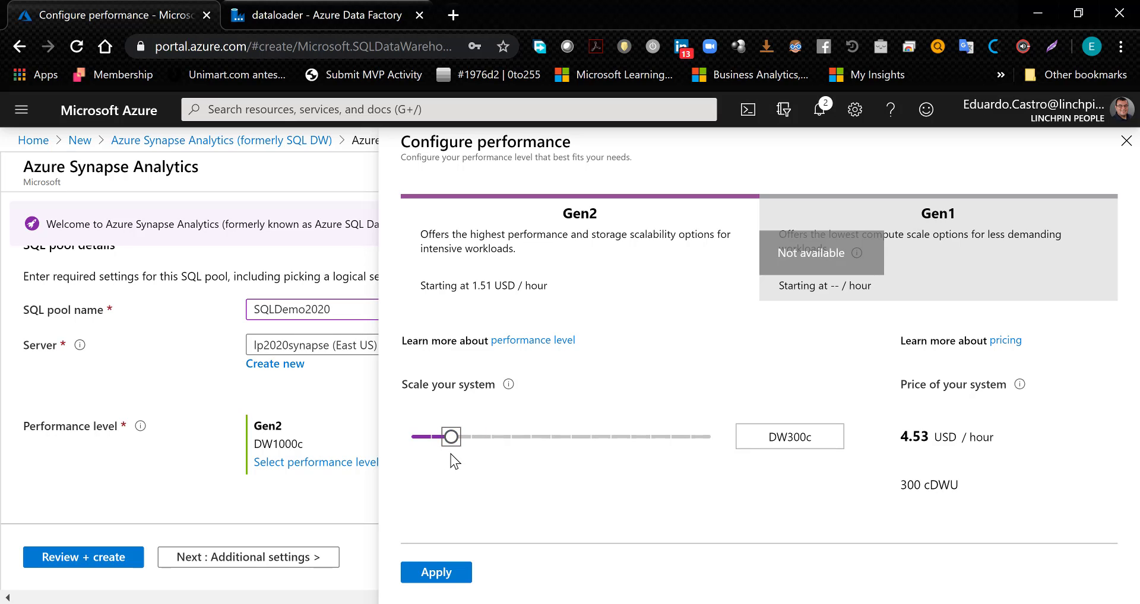
- Calculate the DW300c cost in Calculator by multiplying the 4.53 hourly price by 720 and the result by 12, and return to the portal
key("XF86Calculator")
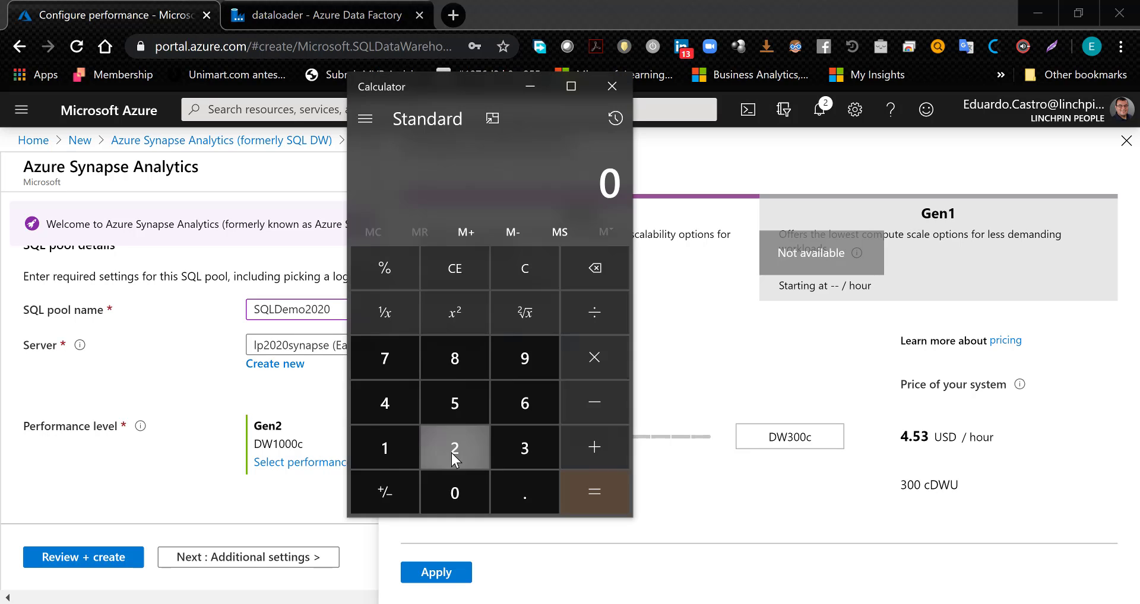
type("4.53")
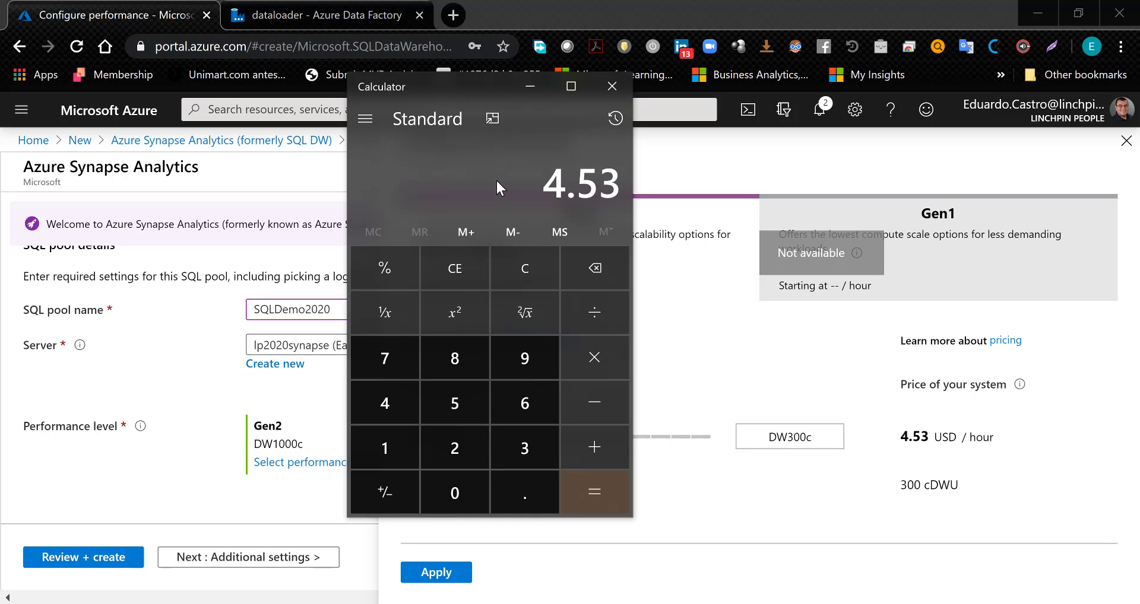
key("asterisk")
type("720")
key("Return")
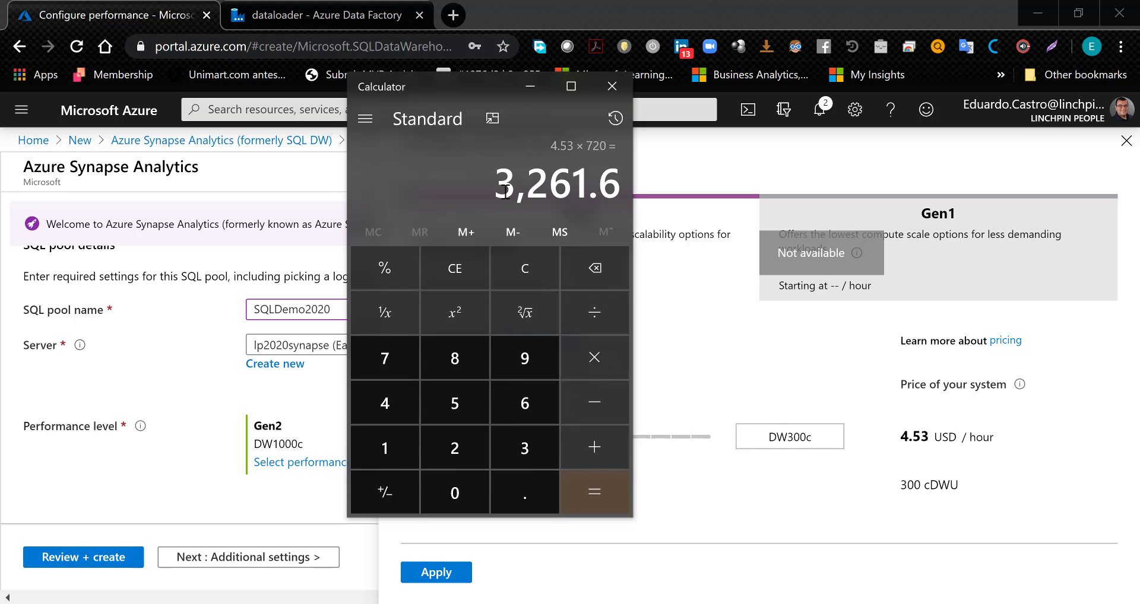
type("*12")
key("Return")
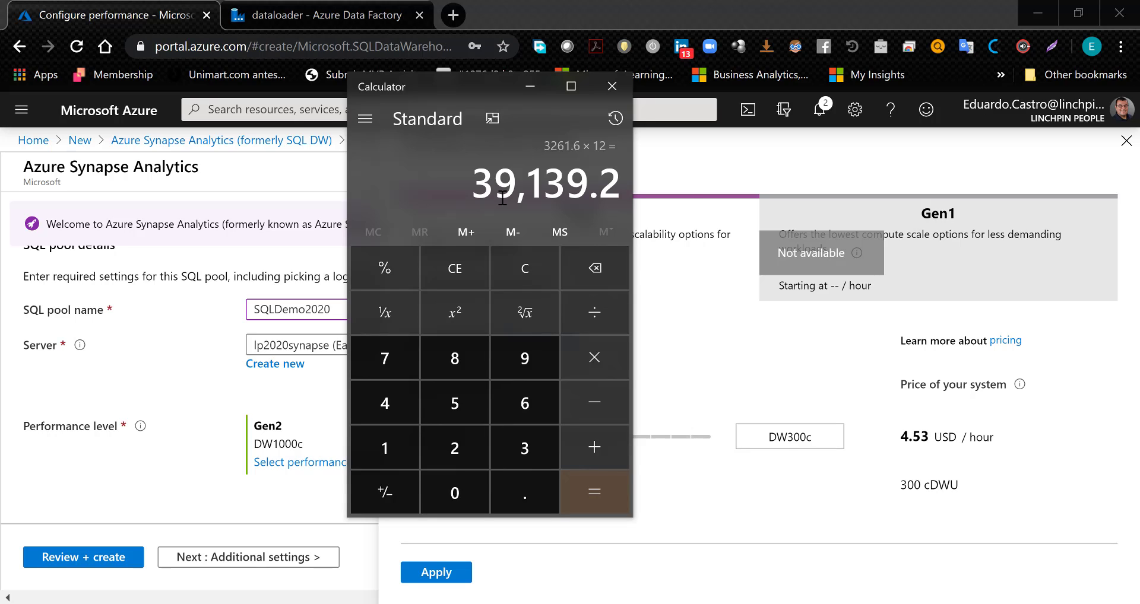
left_click(705, 375)
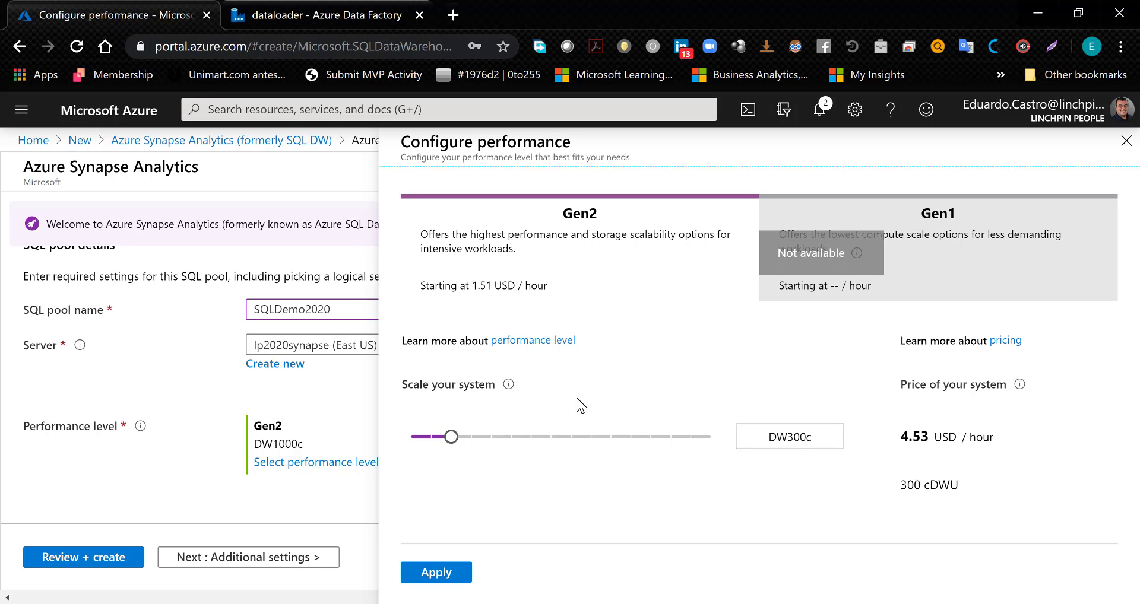
- Apply the DW300c performance level and go back to the portal home page, discarding the unsaved SQL pool edits
left_click(460, 572)
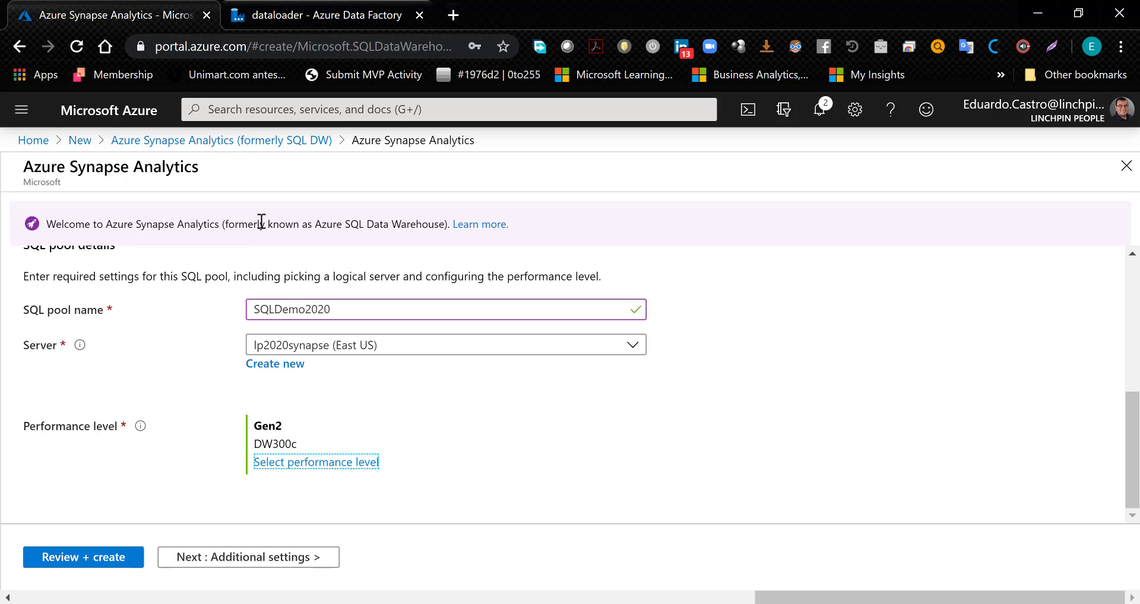
left_click(220, 141)
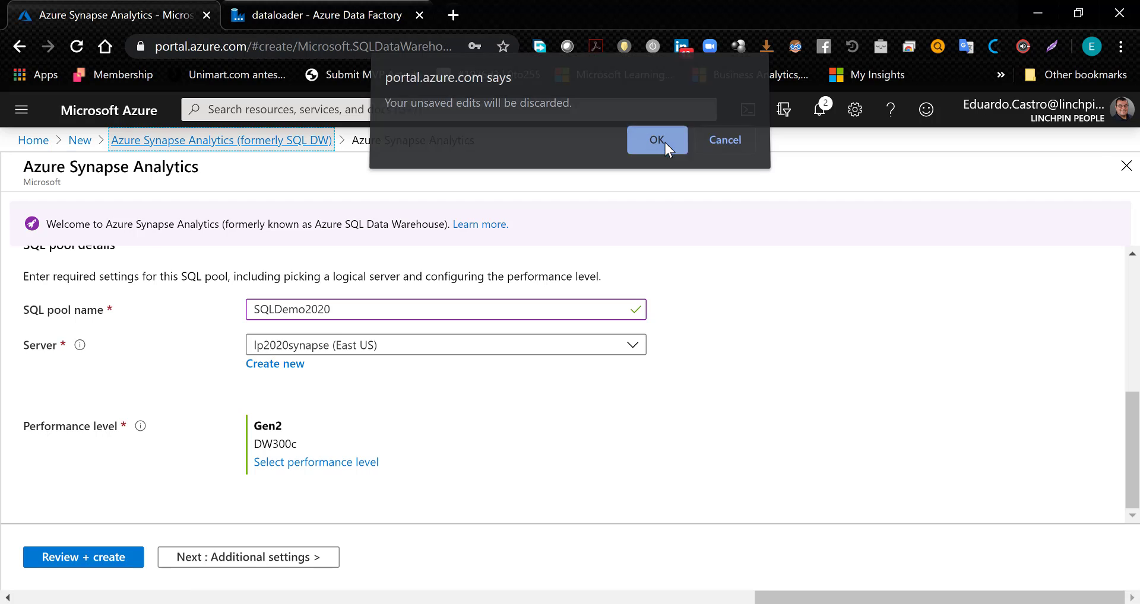
left_click(665, 142)
left_click(34, 141)
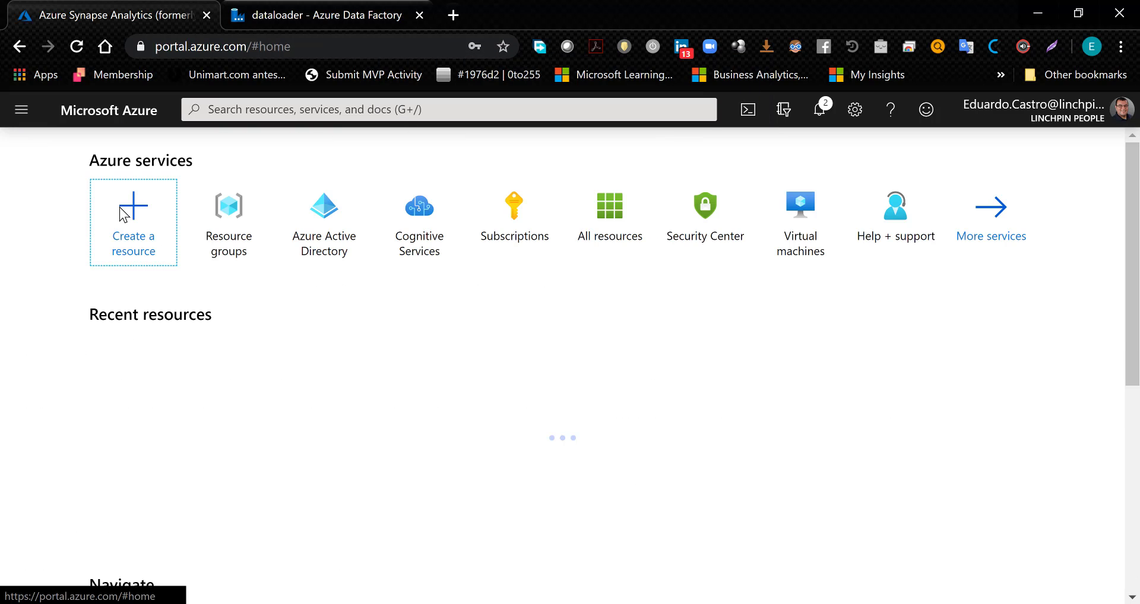
- Open LPSQLPool from the AzureSynapse resource group and review its overview, including the DWU usage and query charts
left_click(132, 385)
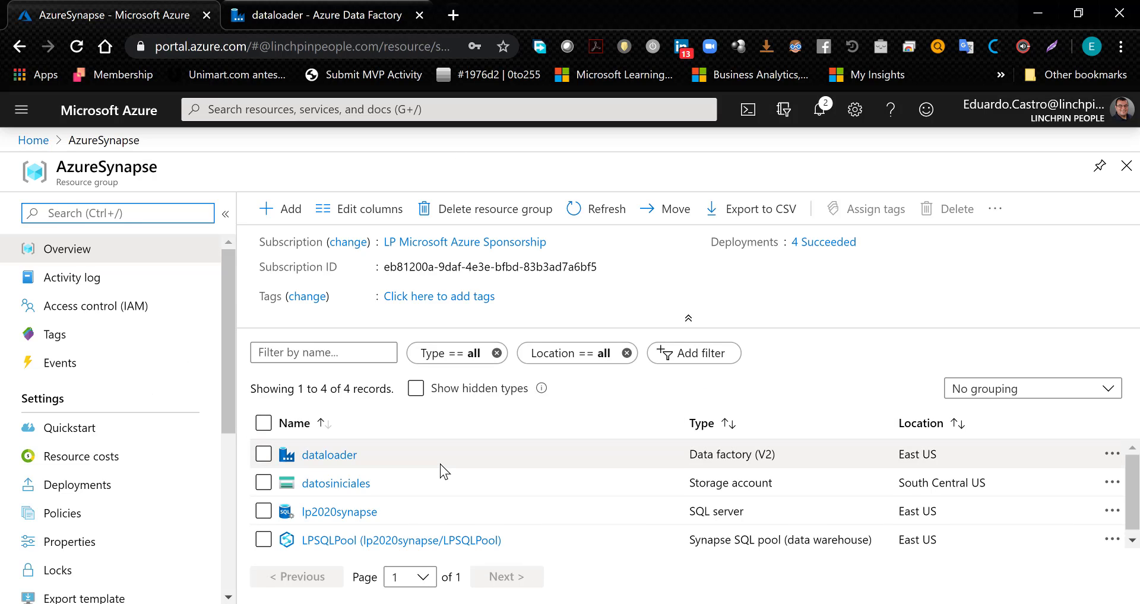
scroll(409, 499, "down", 1)
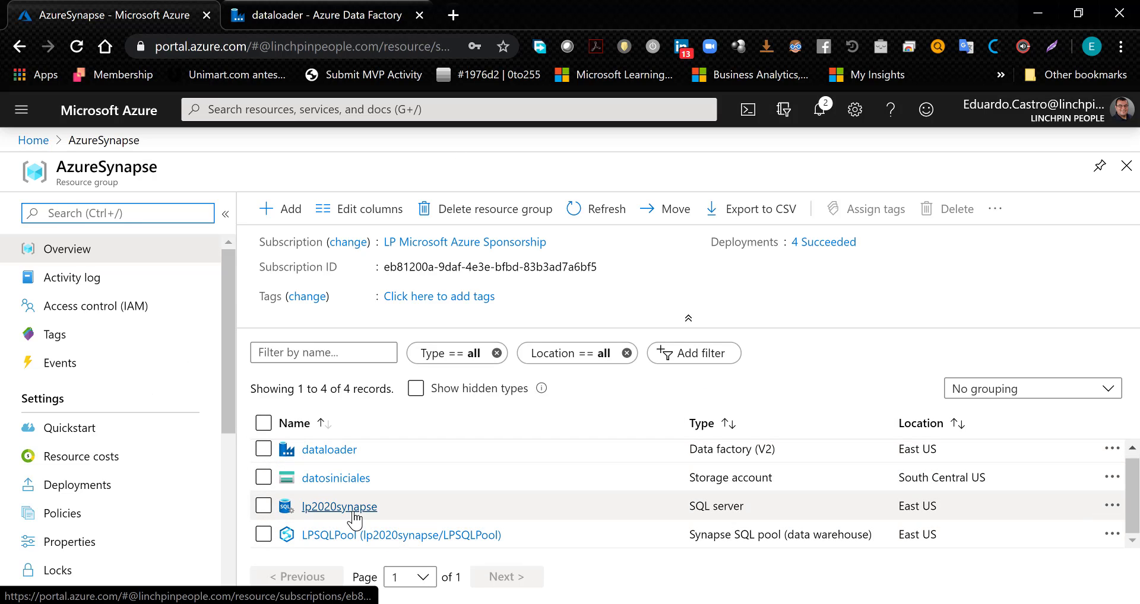
left_click(359, 536)
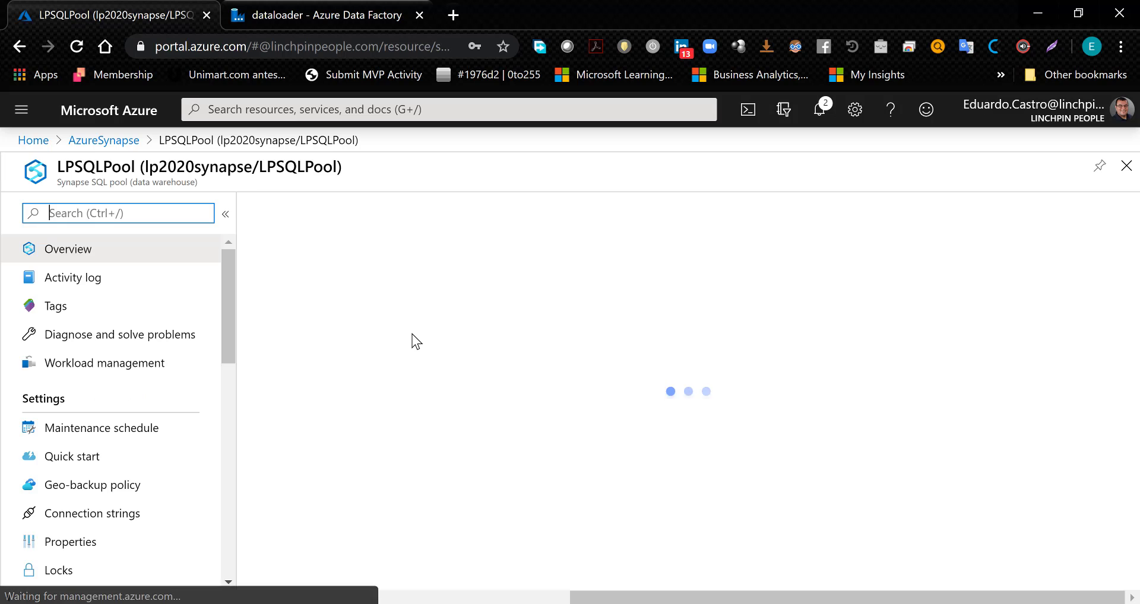
scroll(481, 383, "down", 7)
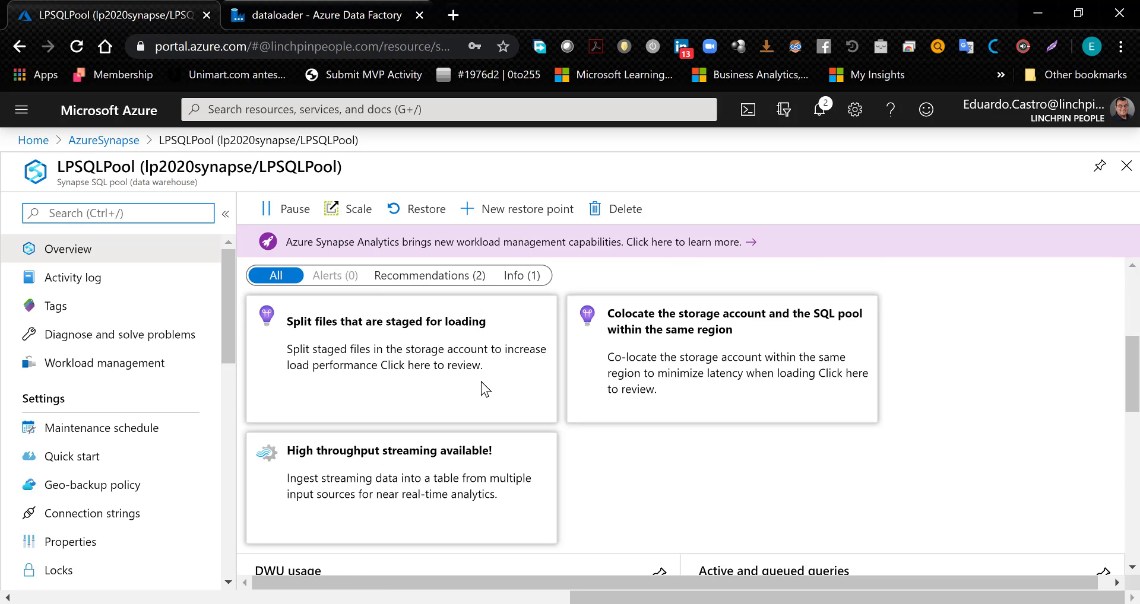
scroll(482, 389, "down", 2)
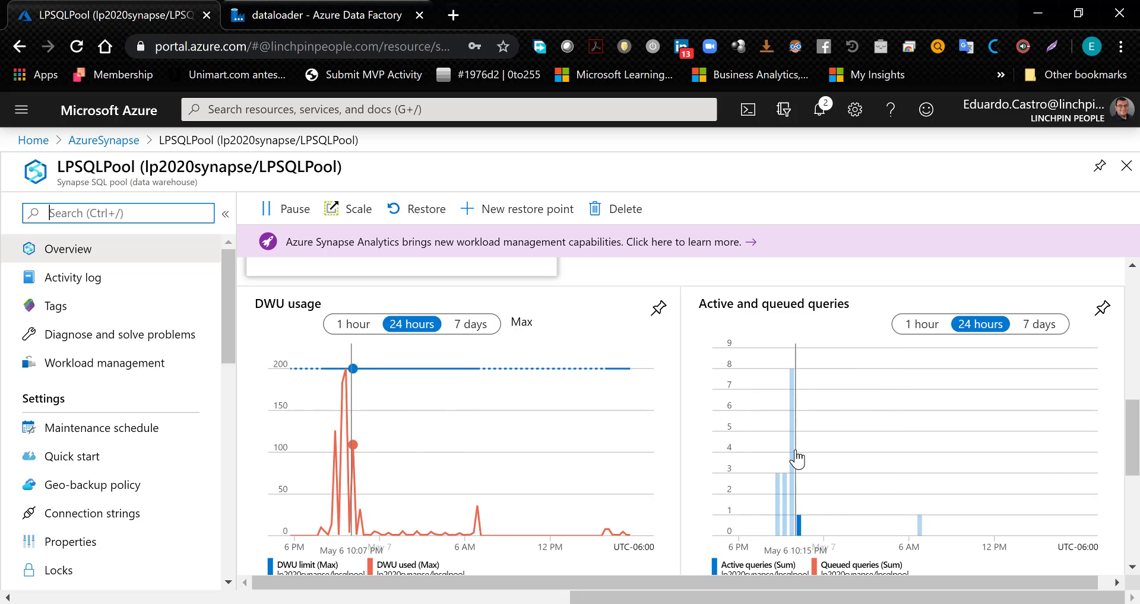
scroll(796, 458, "up", 8)
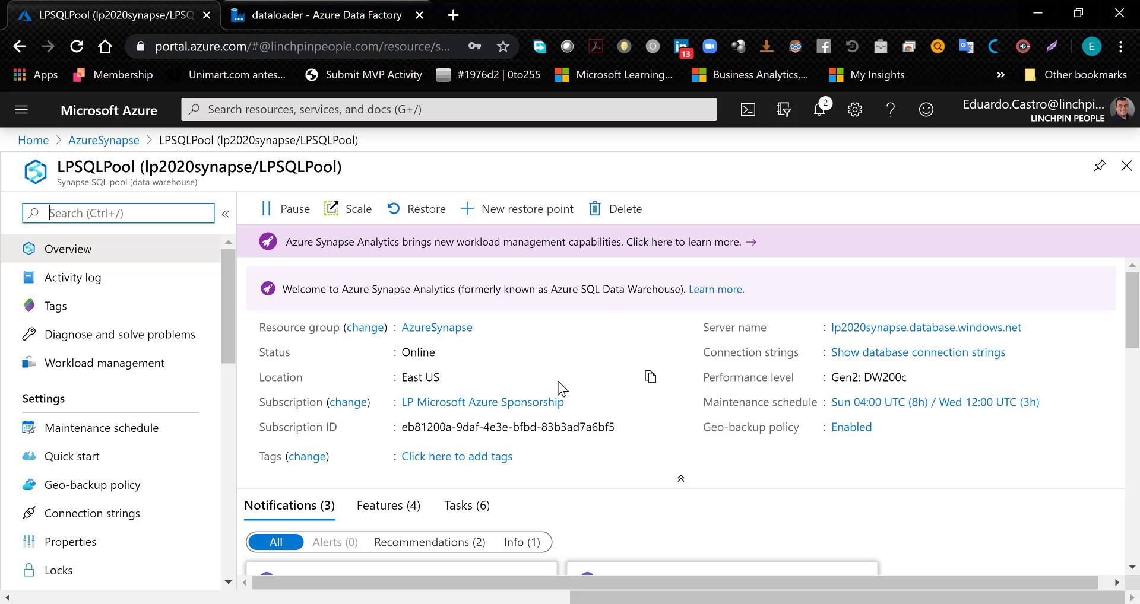
- Open the database connection strings of LPSQLPool and view the ADO.NET, JDBC, ODBC, PHP and Go versions
left_click(868, 355)
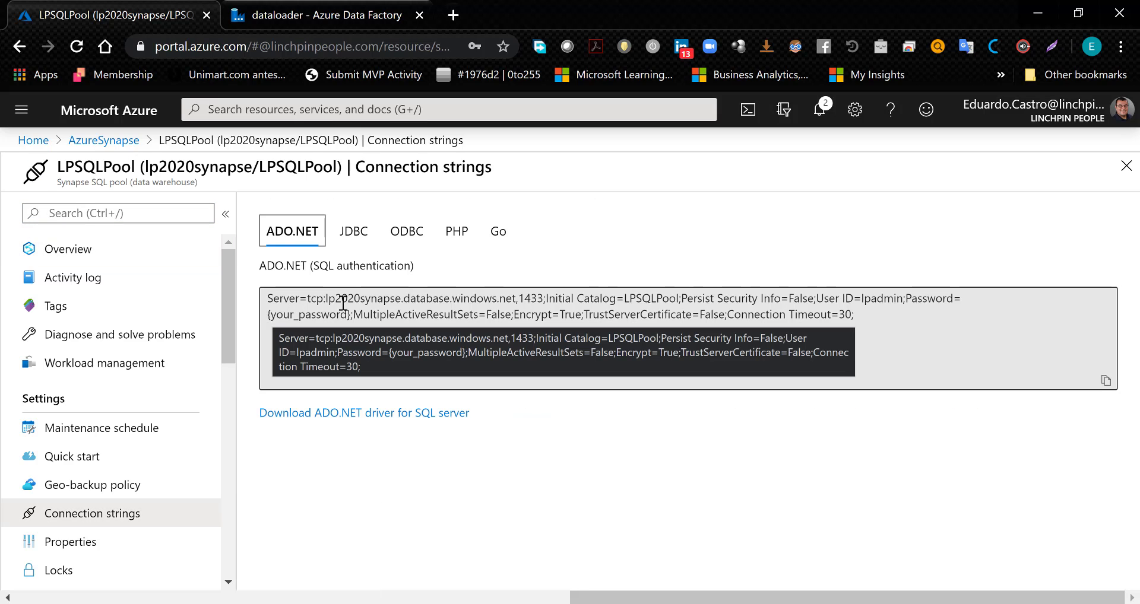
left_click(309, 302)
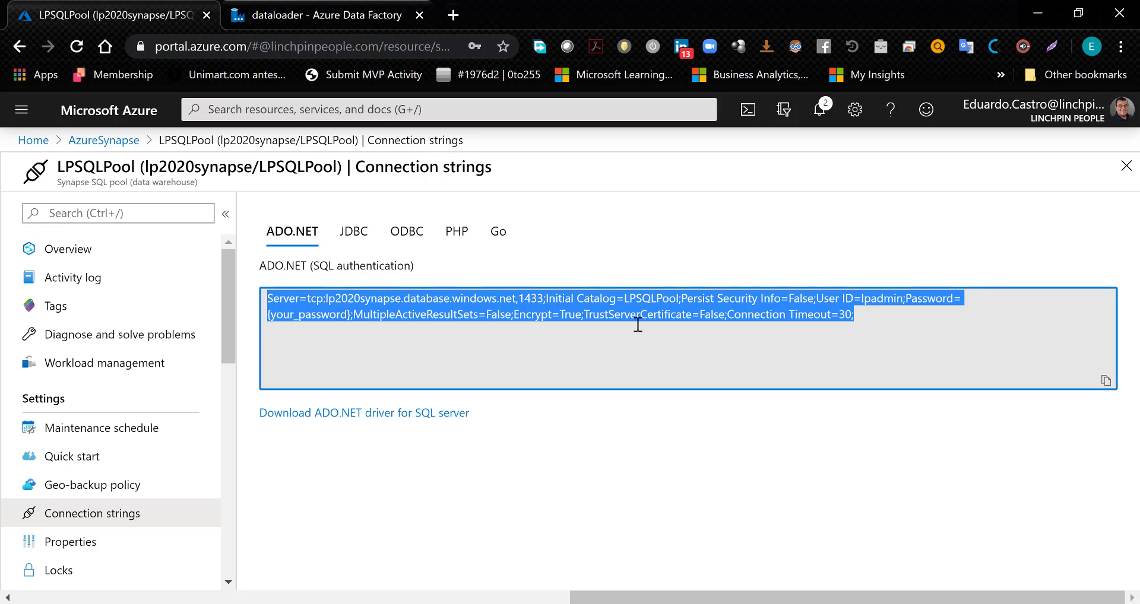
left_click(533, 302)
left_click(356, 234)
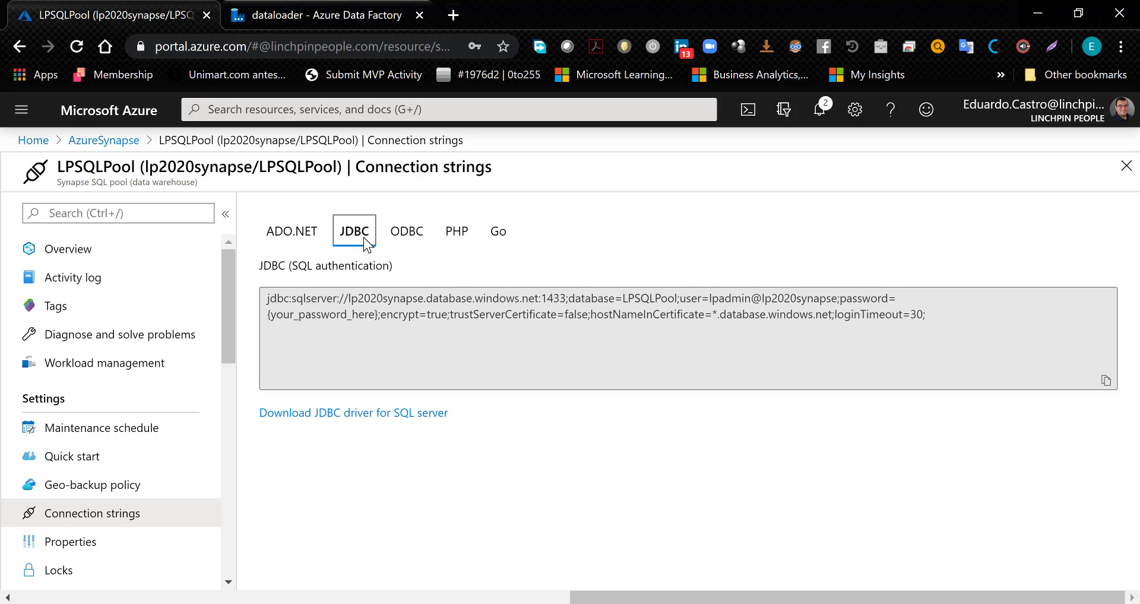
left_click(403, 237)
left_click(455, 239)
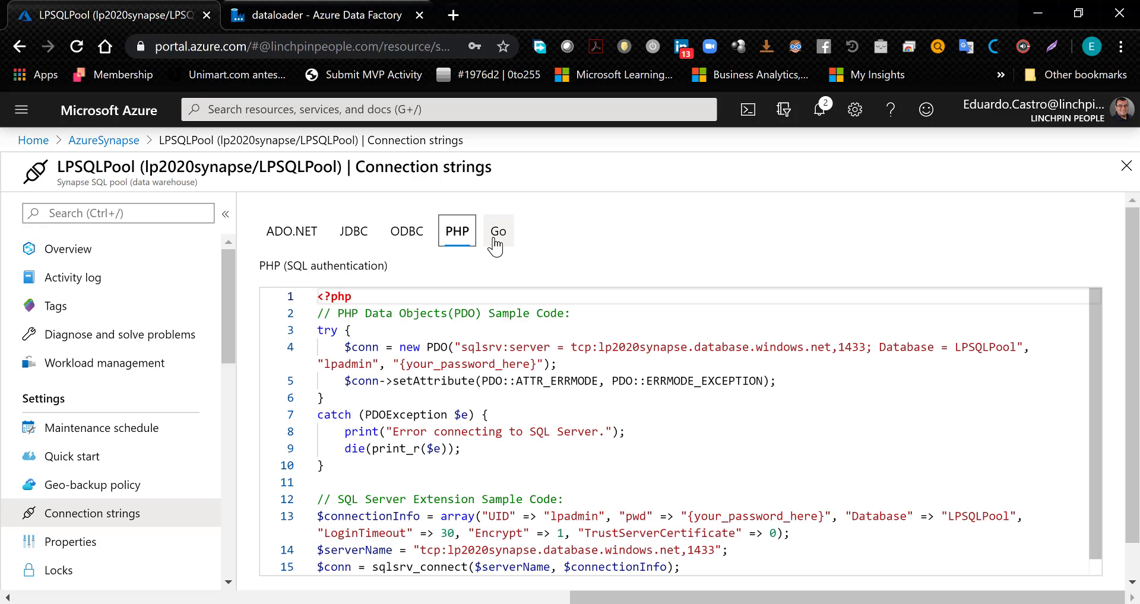
left_click(497, 234)
left_click(308, 240)
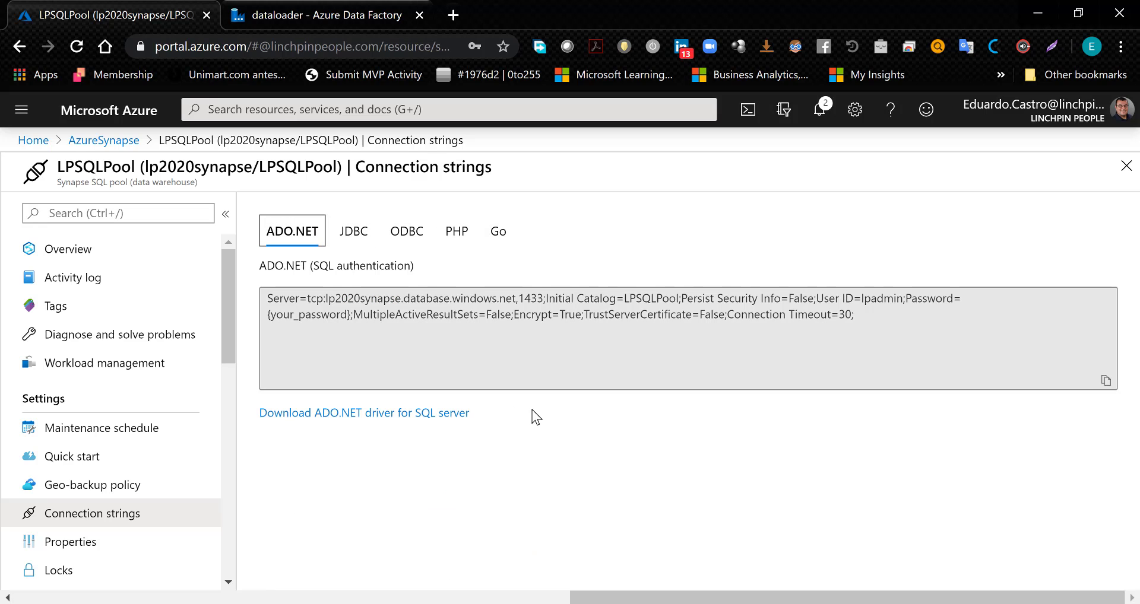
- Switch to Power BI Desktop and start a connection to an Azure SQL Data Warehouse from the Azure data sources
left_click(169, 592)
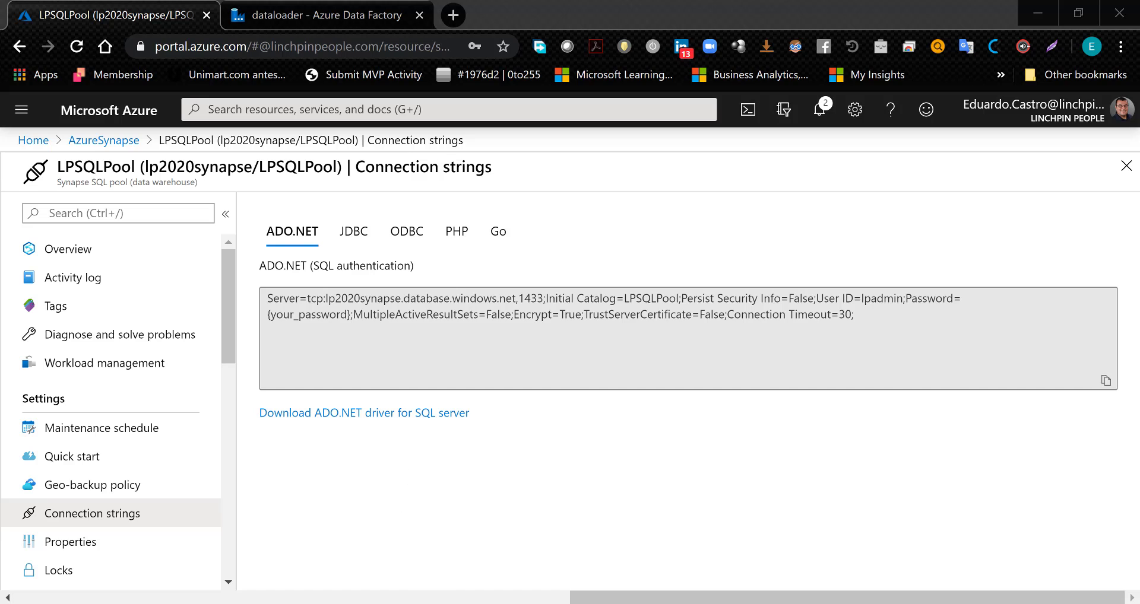
key("alt+Tab")
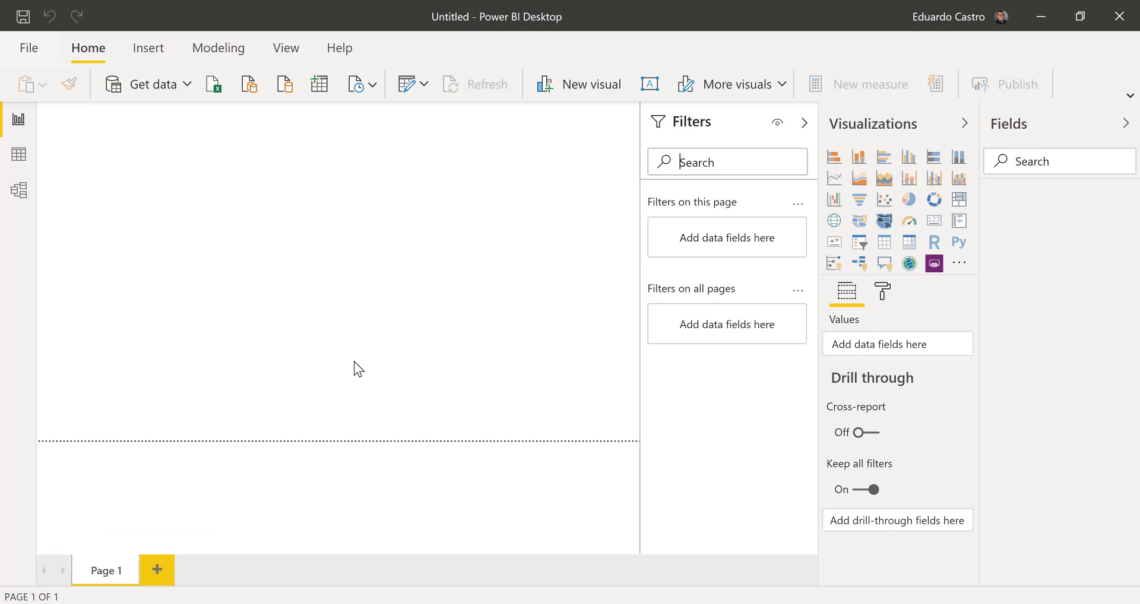
left_click(187, 89)
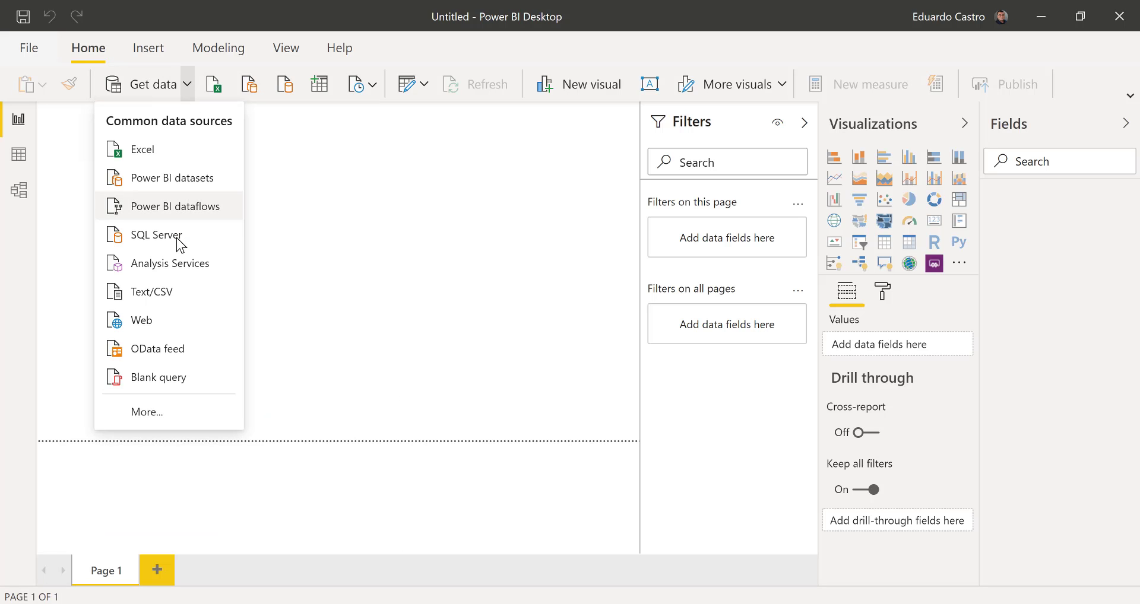
left_click(168, 414)
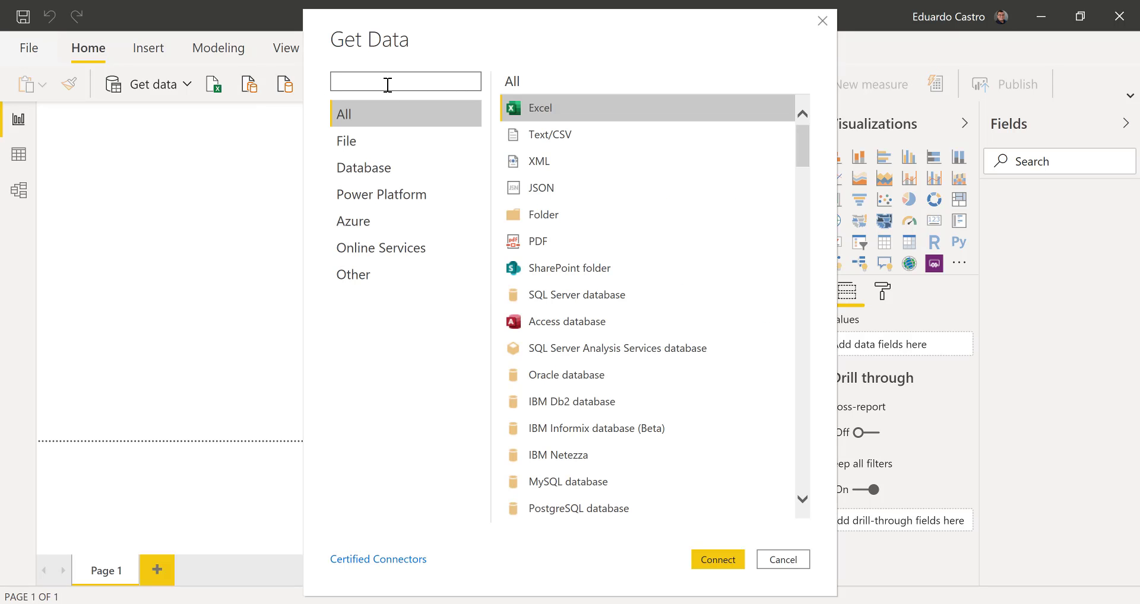
type("a")
left_click(353, 223)
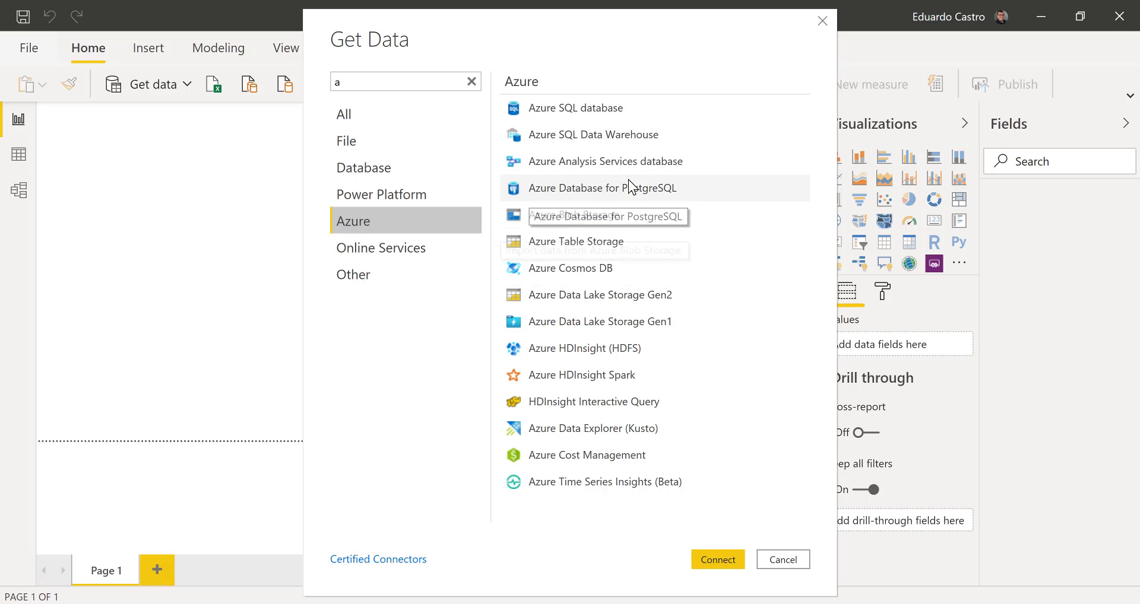
left_click(605, 137)
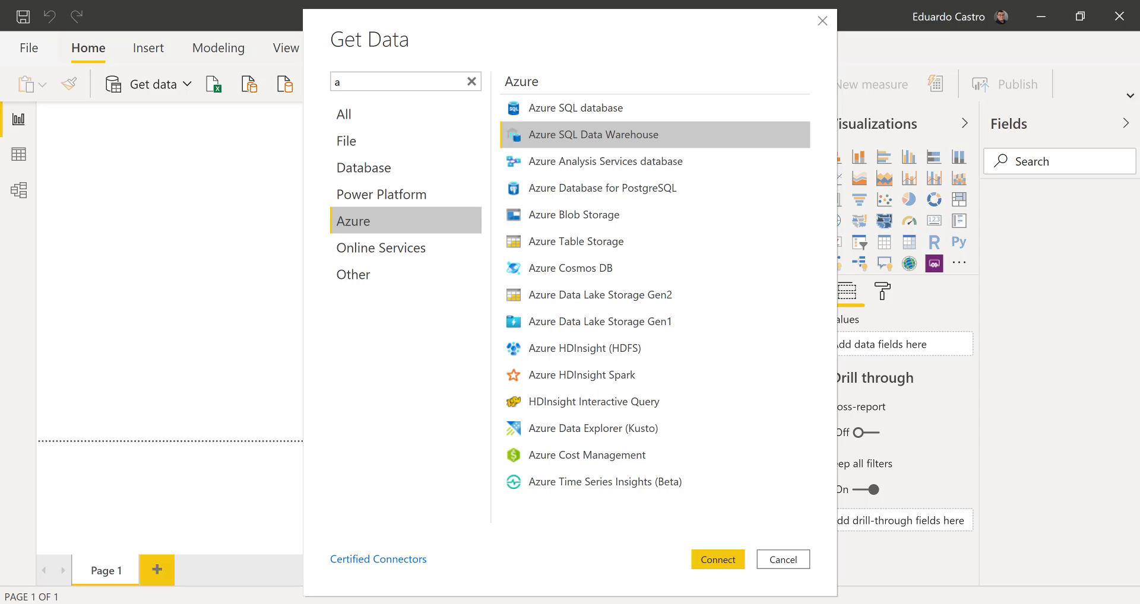
left_click(711, 563)
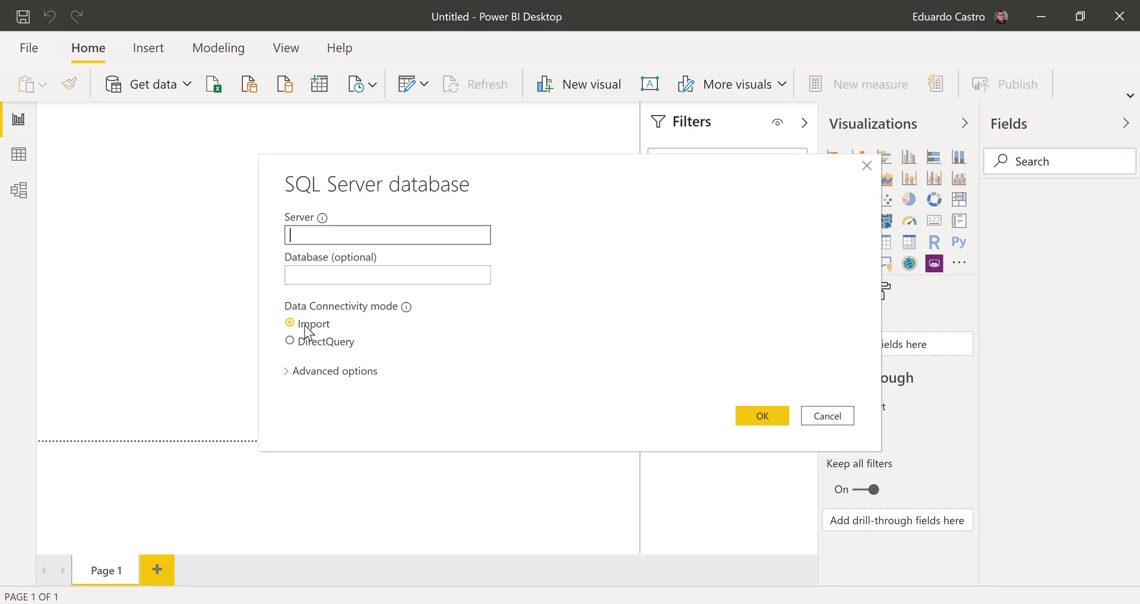
- Connect to the server lp2020synapse.database.windows.net with DirectQuery as the data connectivity mode
left_click(303, 342)
left_click(287, 380)
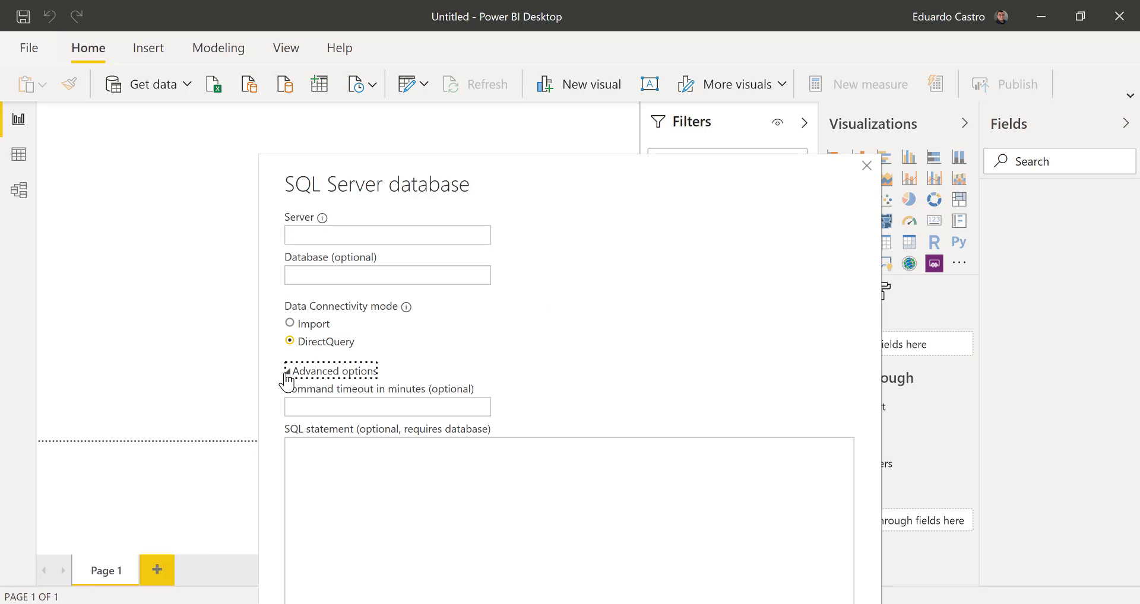
left_click(292, 373)
left_click(339, 242)
type("lp2020synapse.database.windows.net")
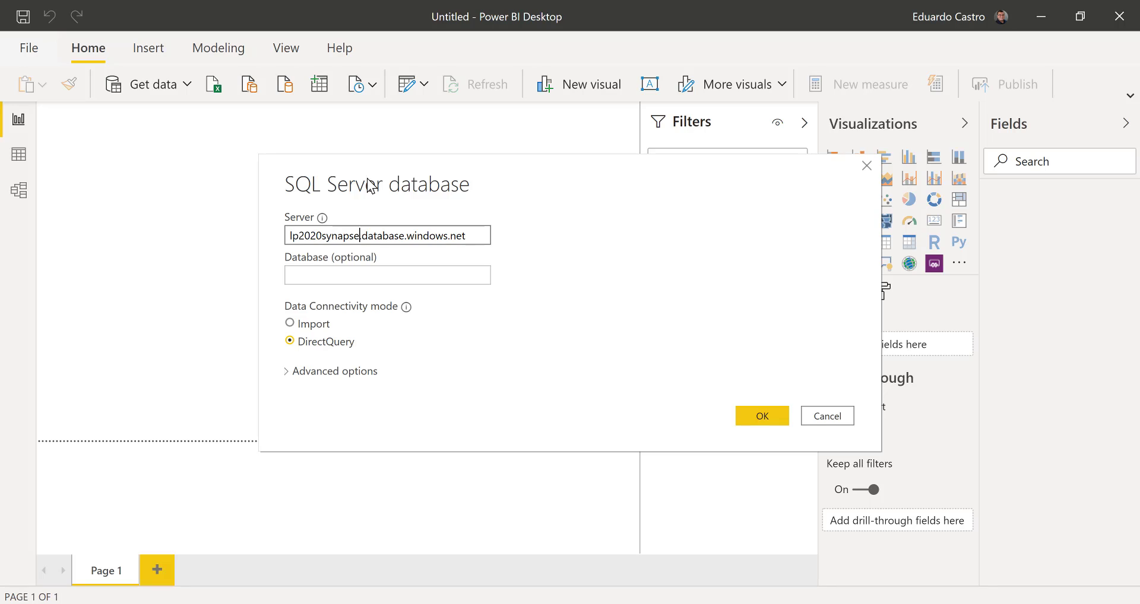
left_click(775, 415)
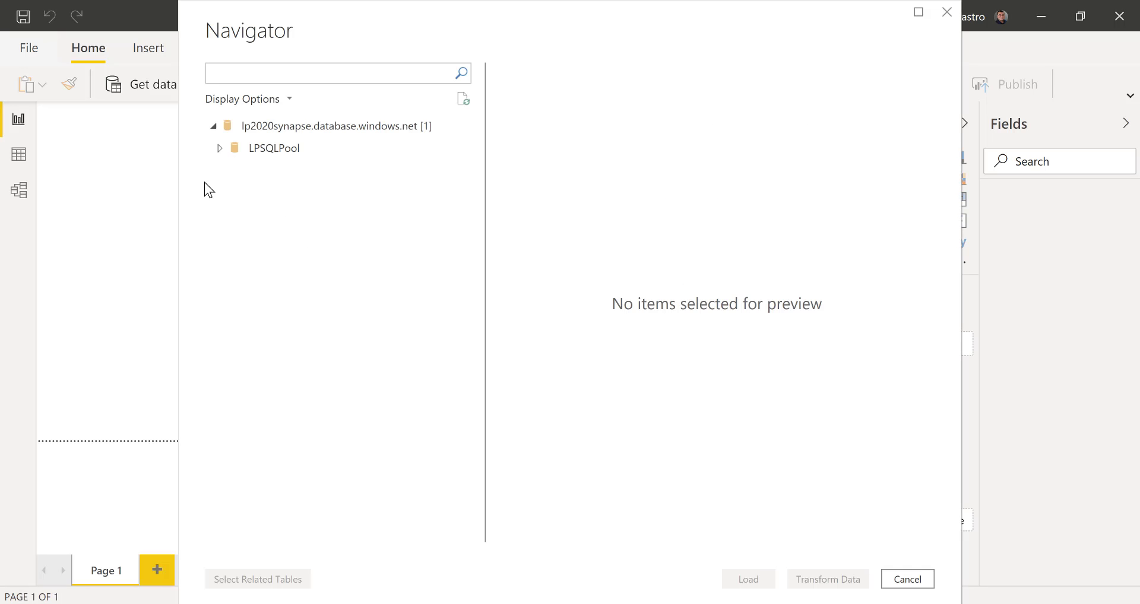
- Load the nyc_trip_data, nyc_trip_data2 and nyctaxi_fare tables from the LPSQLPool database
left_click(220, 149)
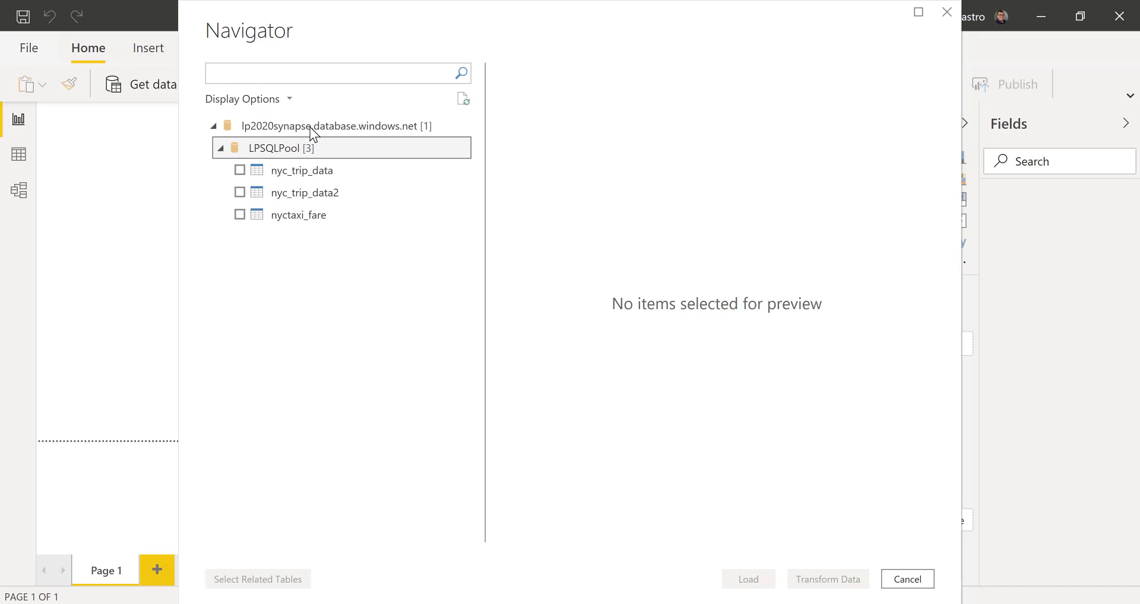
left_click(240, 192)
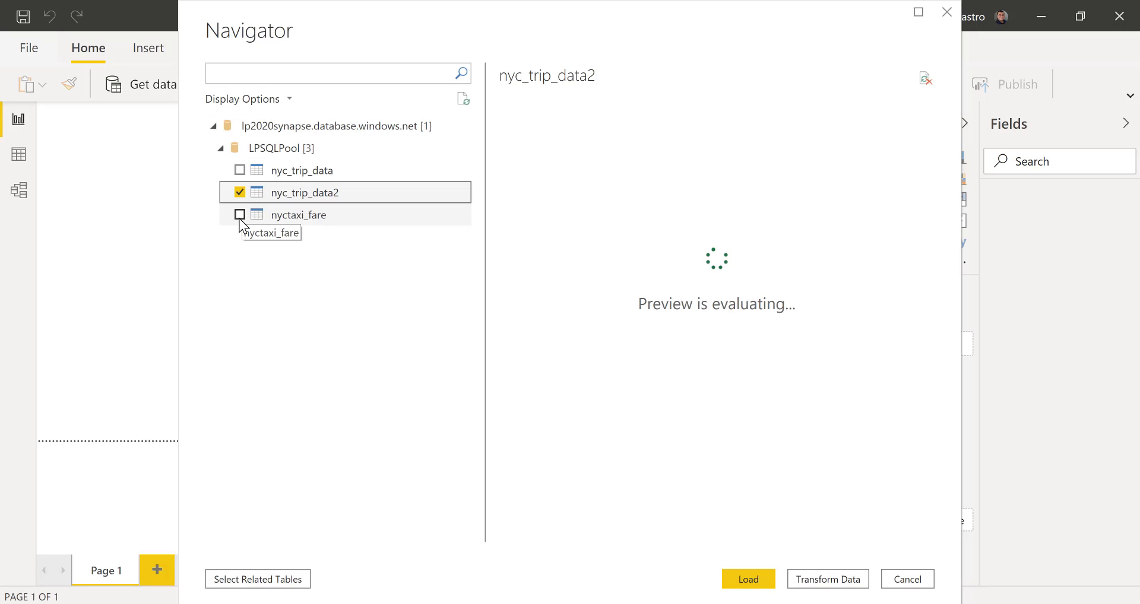
left_click(239, 215)
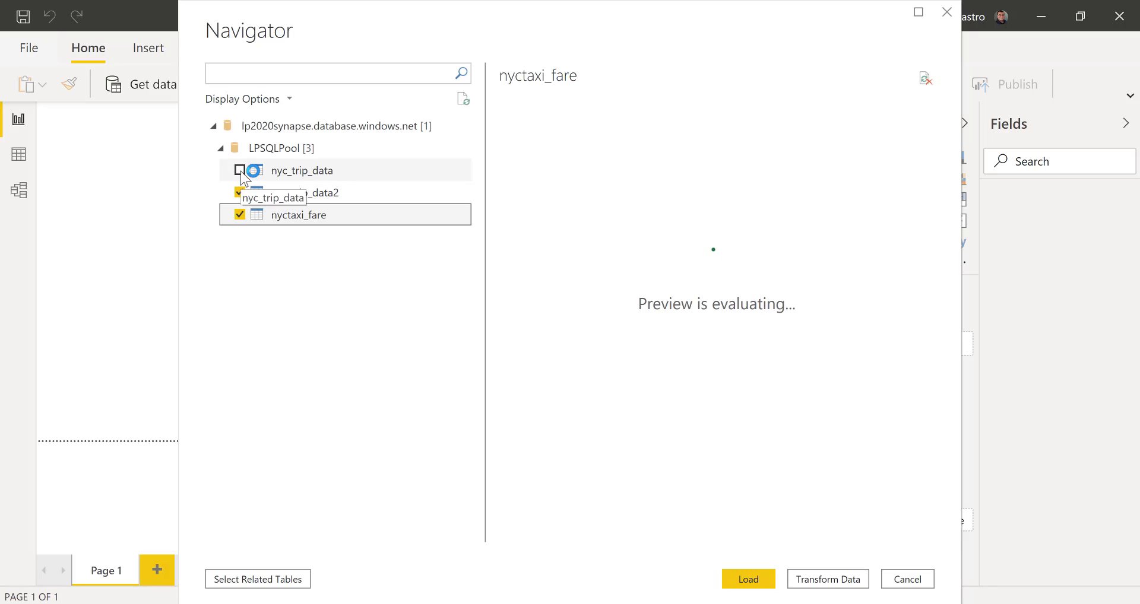
left_click(240, 170)
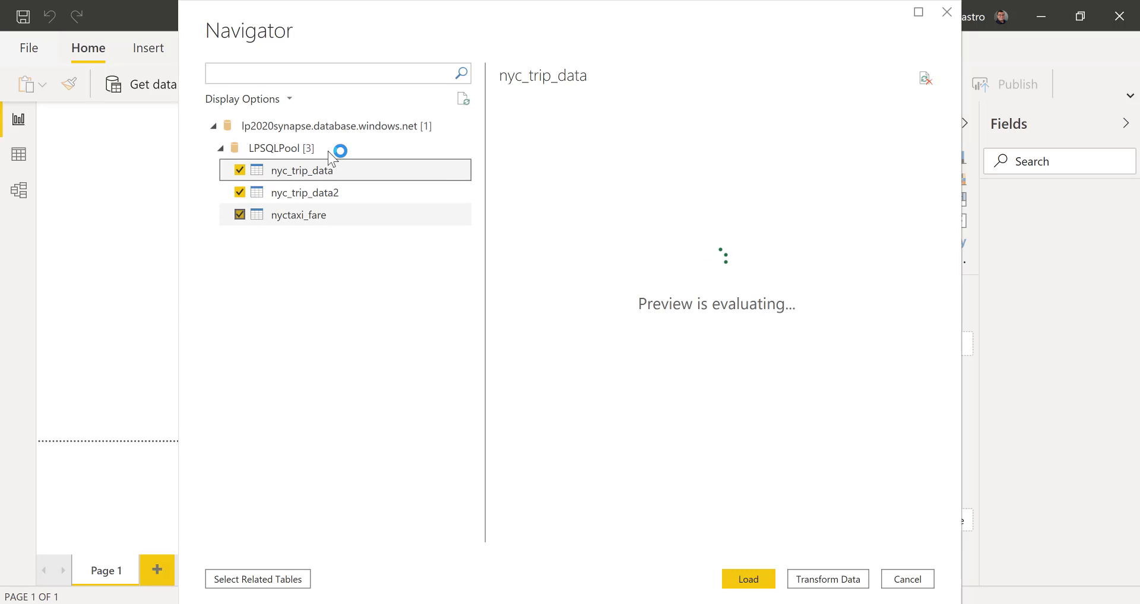
left_click(751, 580)
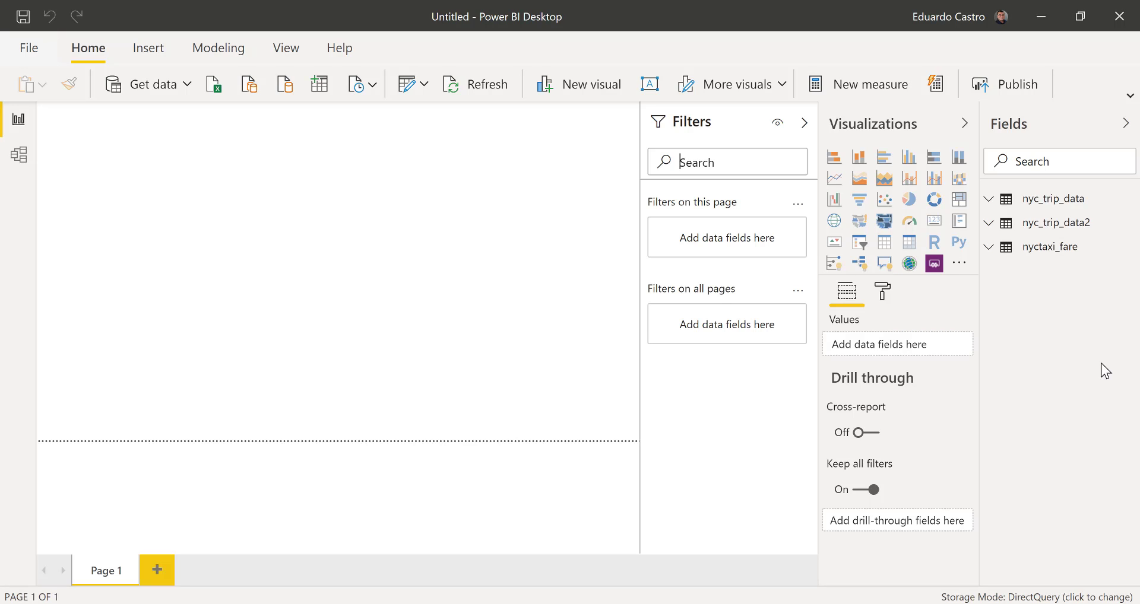
- Add a column chart of passenger_count from the nyc_trip_data2 table to the report page and enlarge it
left_click(990, 201)
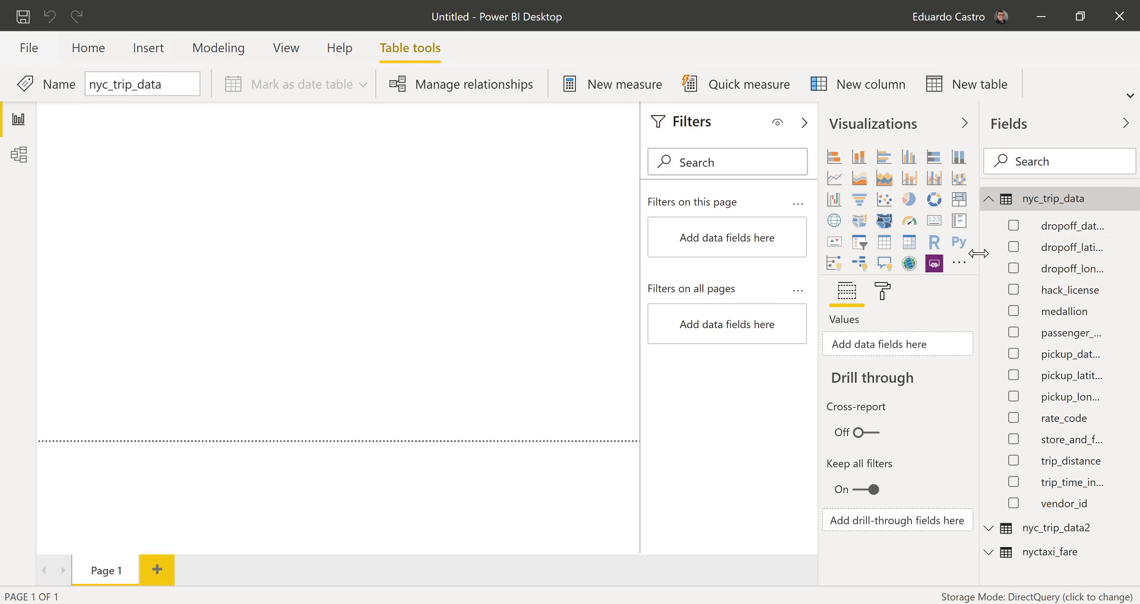
left_click(989, 201)
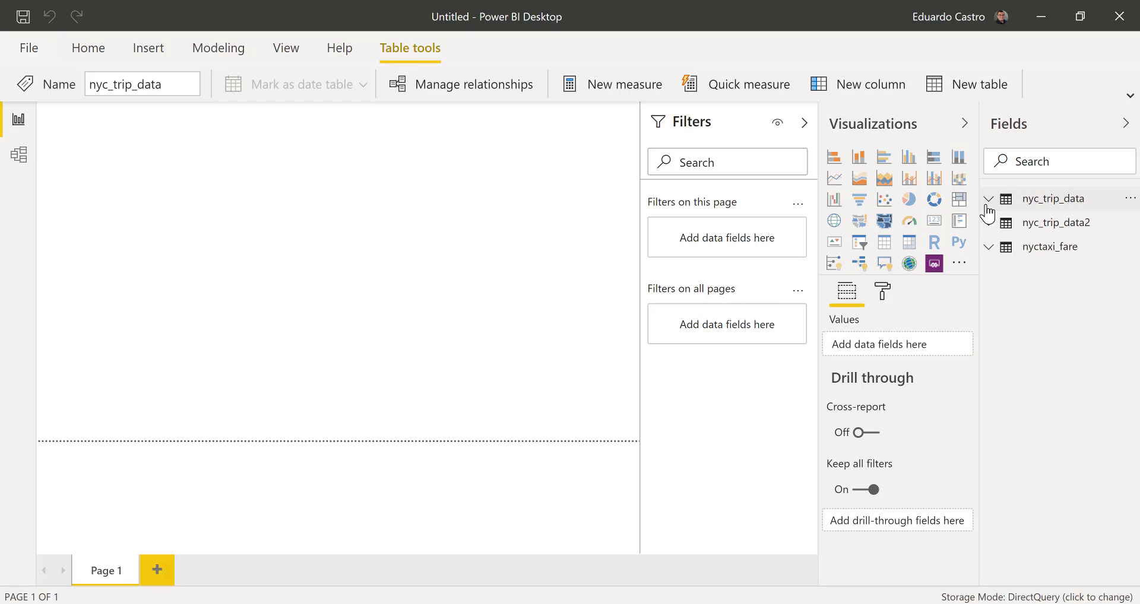
left_click(989, 224)
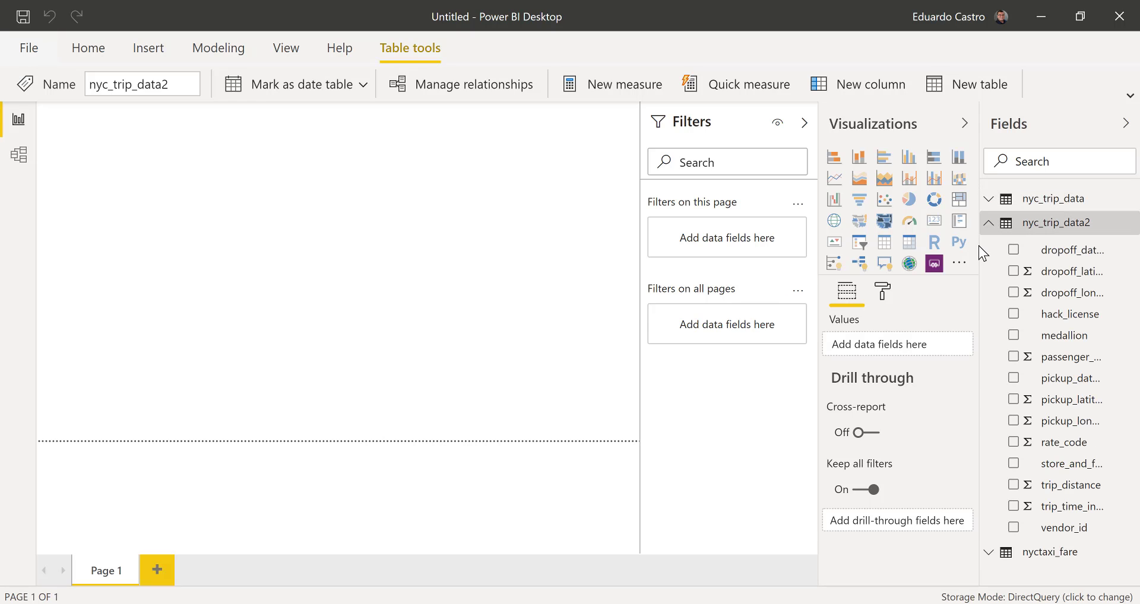
left_click_drag(979, 246, 896, 245)
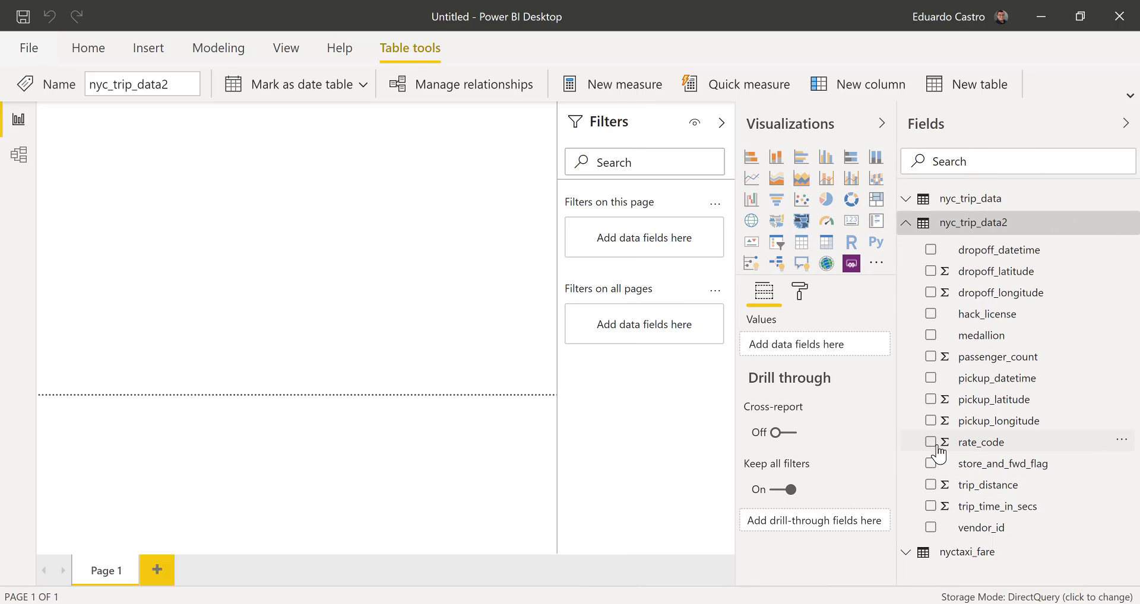
left_click(930, 356)
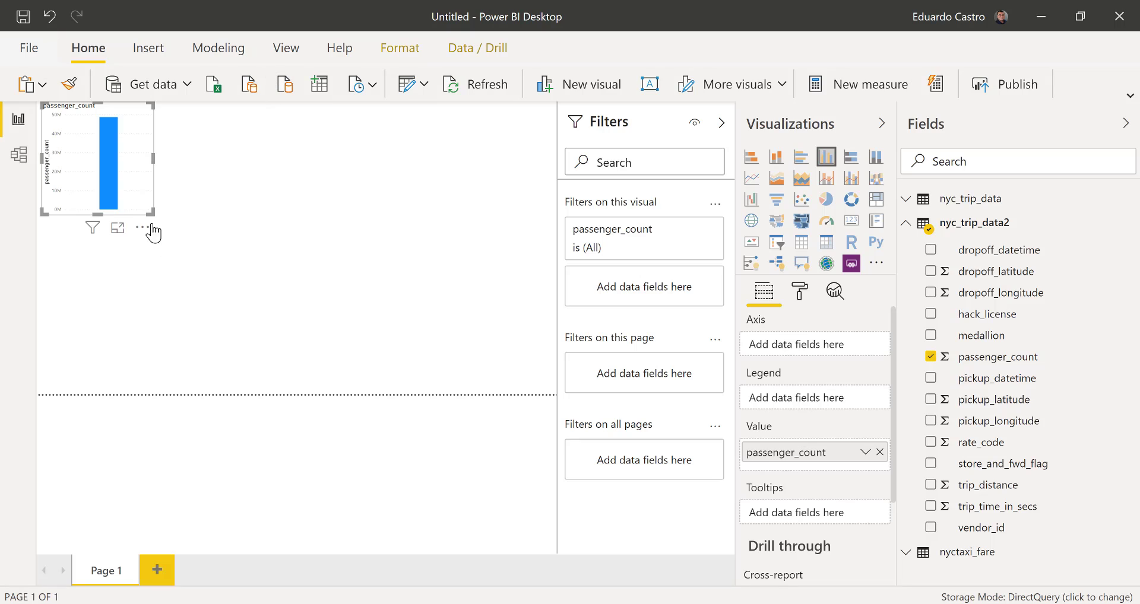
left_click_drag(152, 214, 202, 364)
left_click(255, 306)
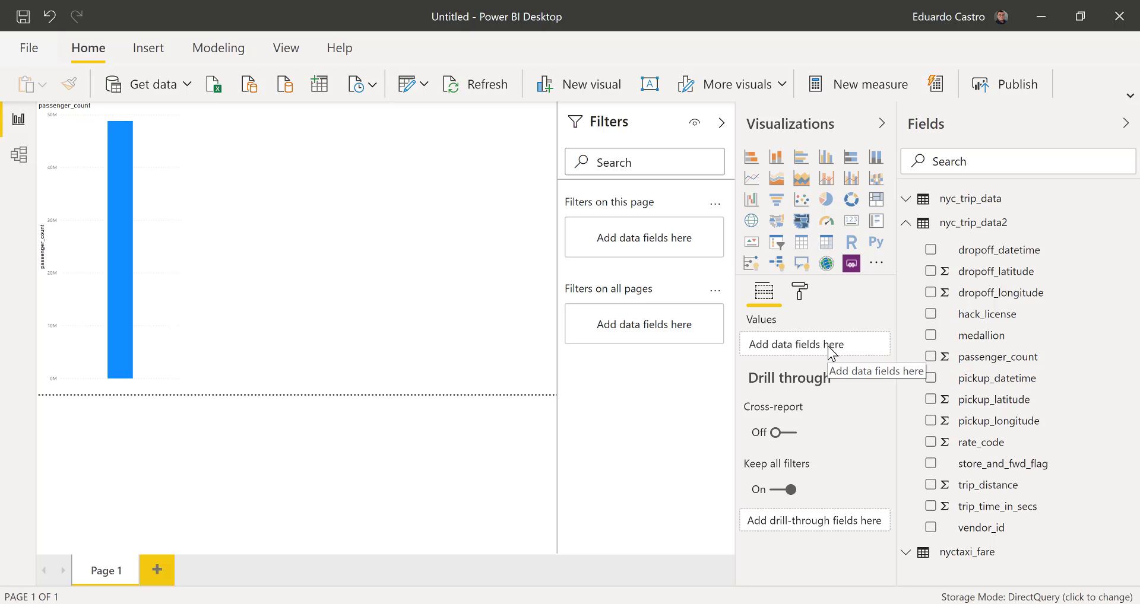
- Add a card visual for the medallion field of nyc_trip_data2, summarized by Count
left_click(931, 336)
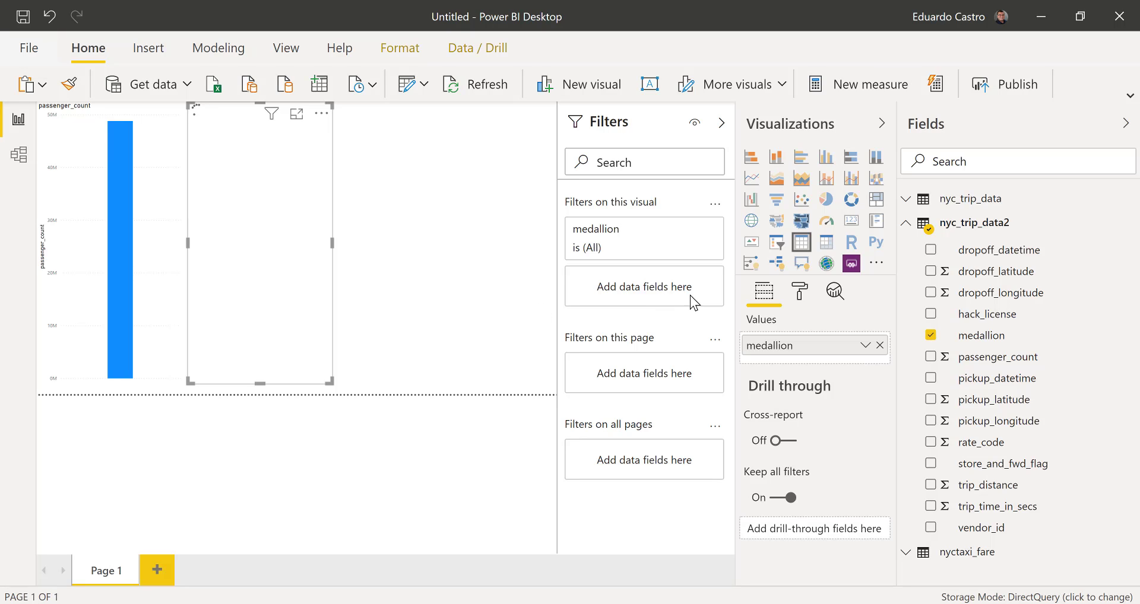
left_click(850, 225)
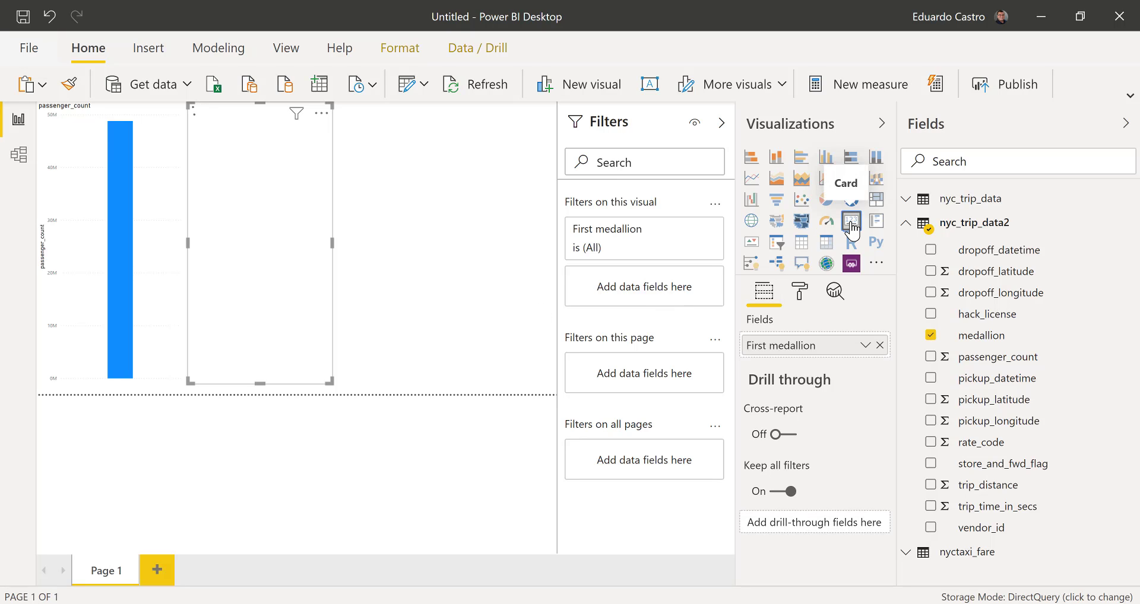
left_click(397, 283)
left_click(294, 280)
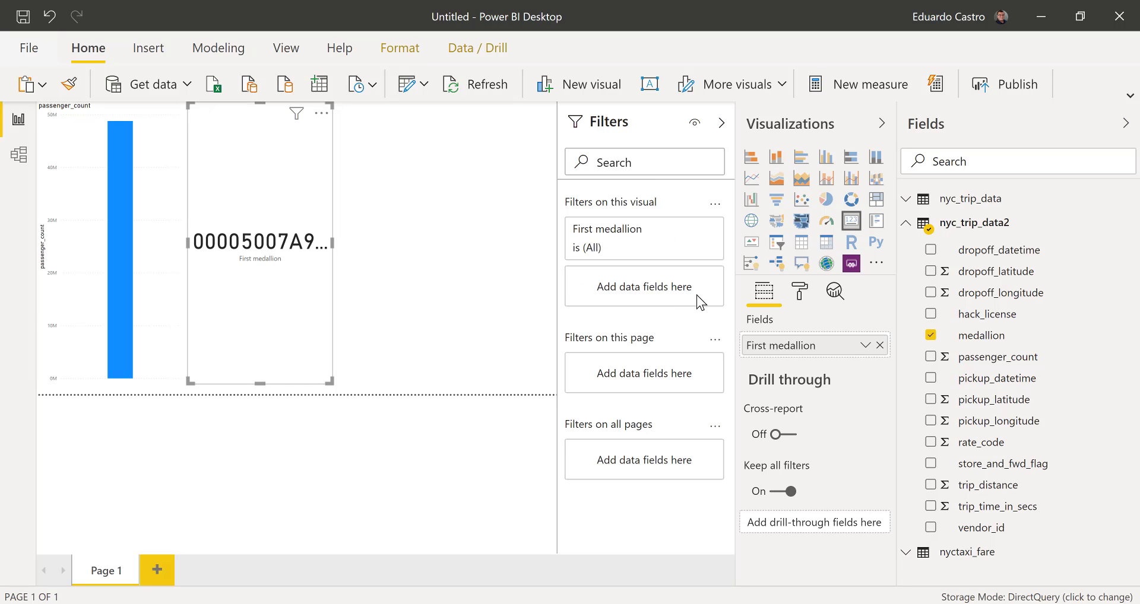
left_click(865, 345)
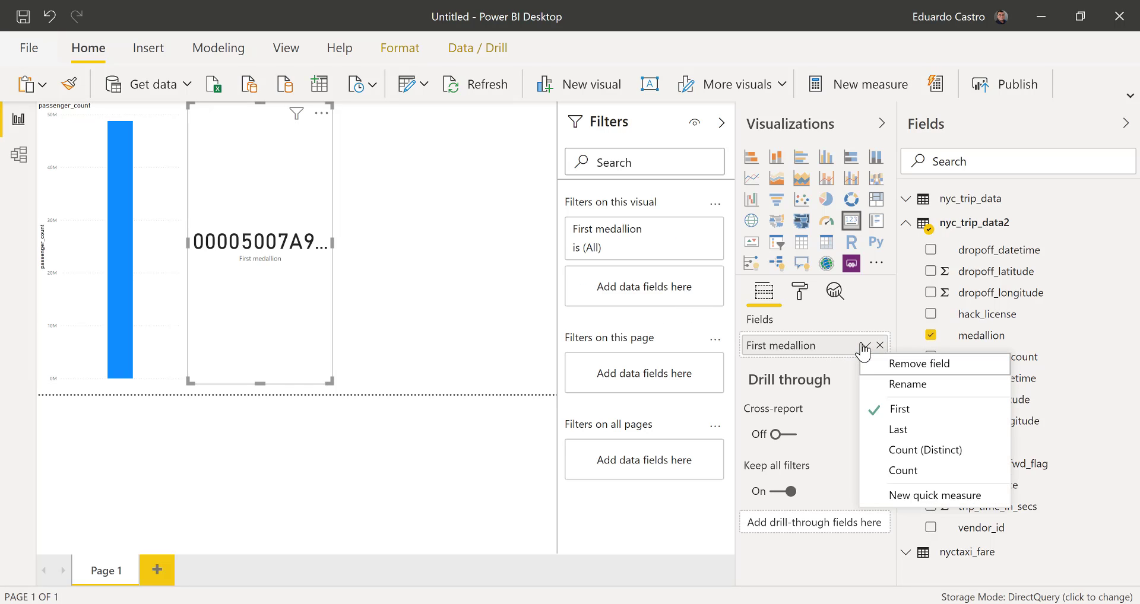
left_click(898, 470)
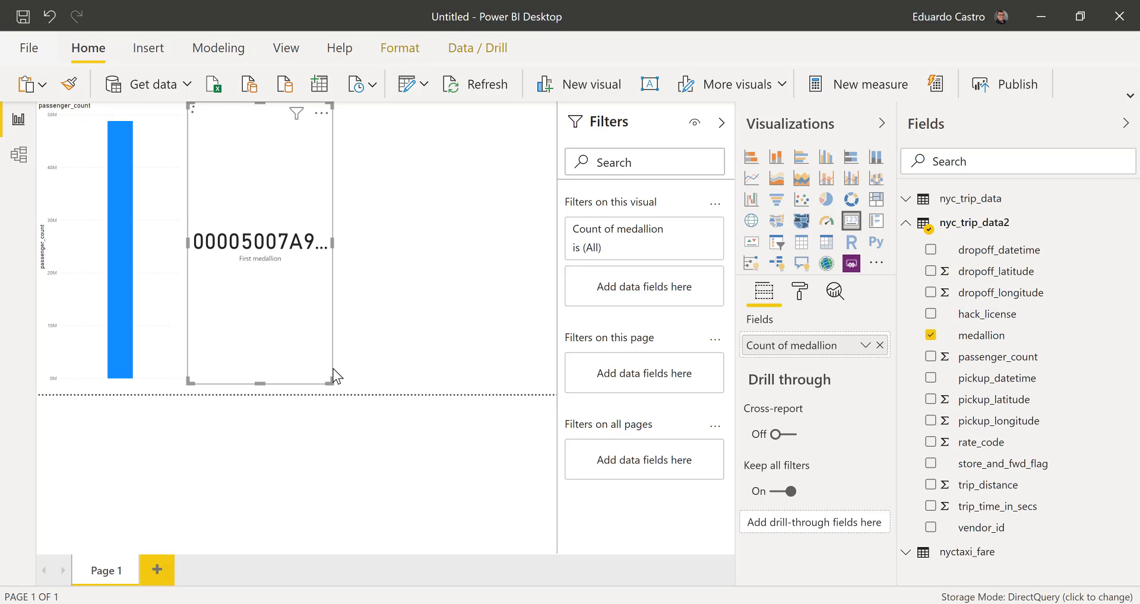
- Shrink the medallion count card's height and place it beside the upper part of the passenger_count chart
left_click_drag(330, 384, 351, 213)
left_click(351, 212)
left_click_drag(215, 141, 194, 143)
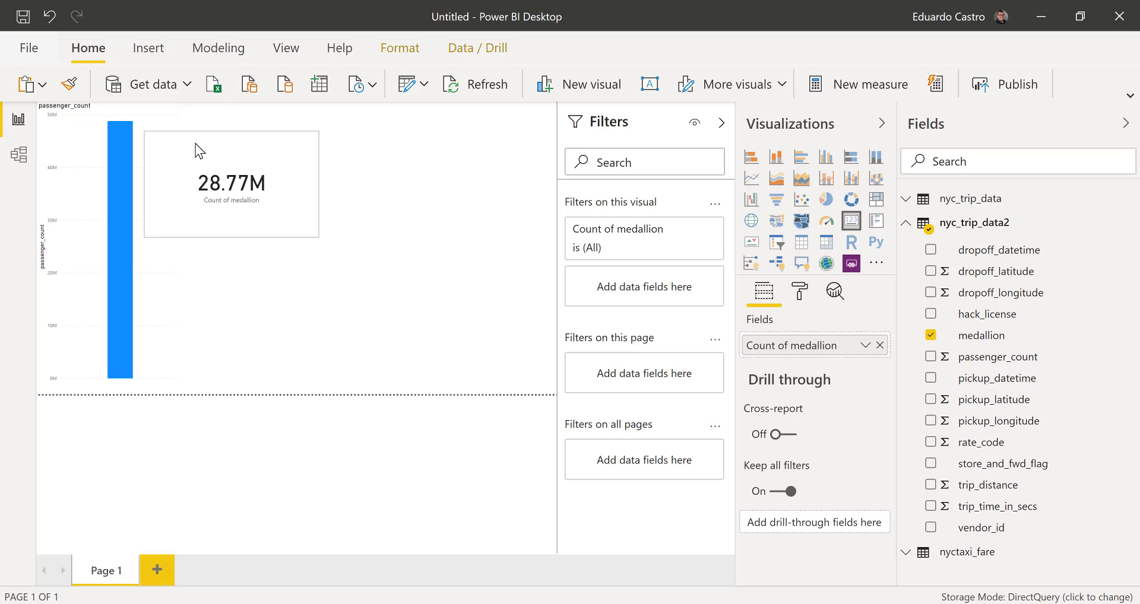
left_click(232, 272)
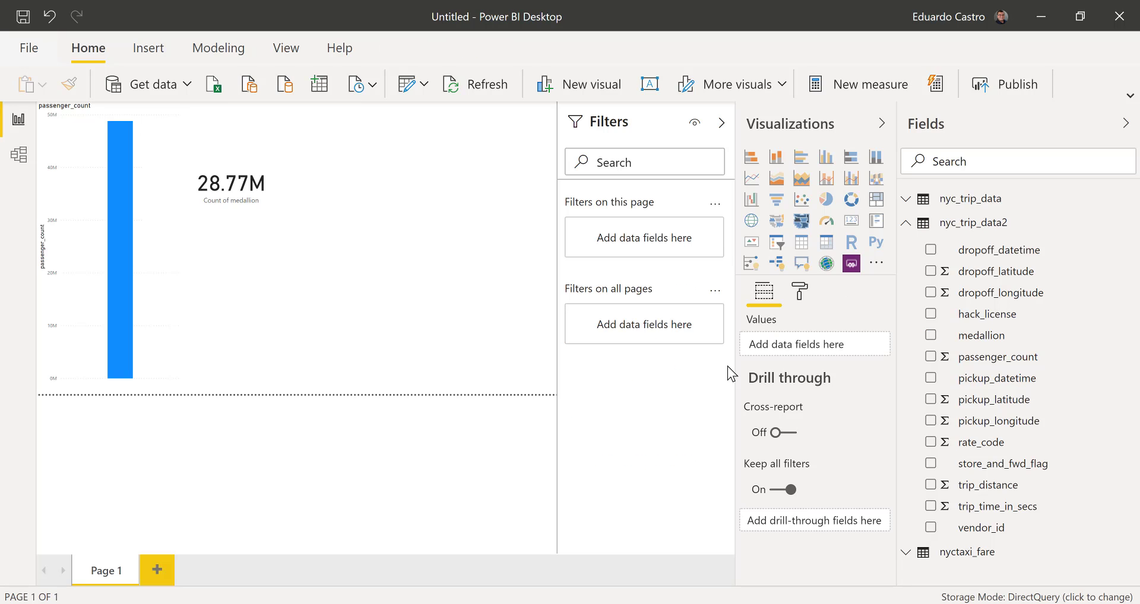
- Add a column chart of trip_distance and trip_time_in_secs below the medallion count card, keeping it narrow
left_click(932, 485)
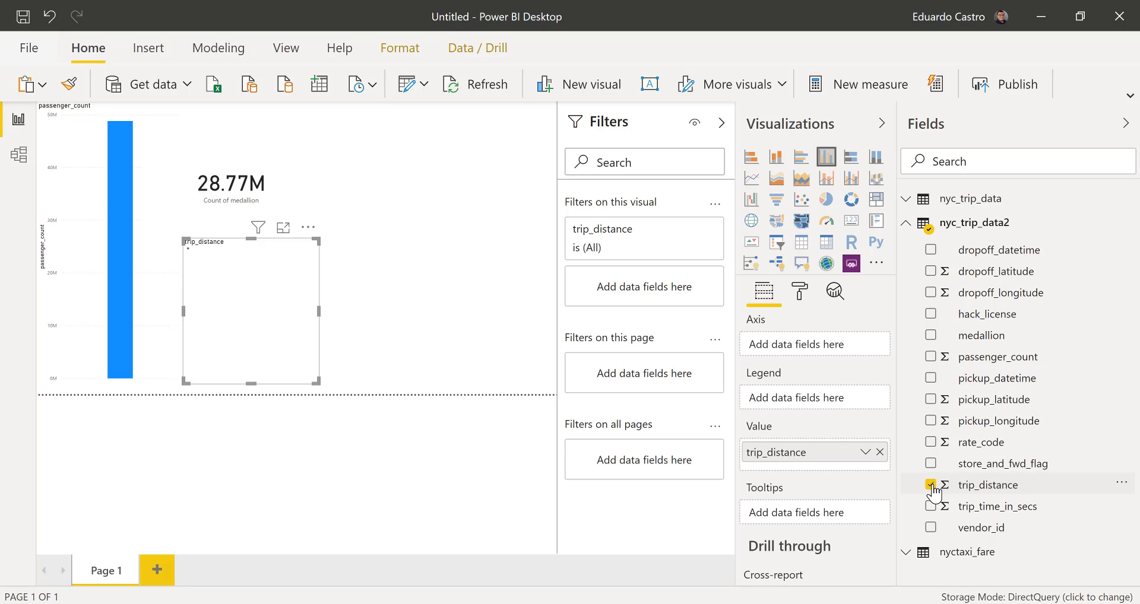
left_click(930, 507)
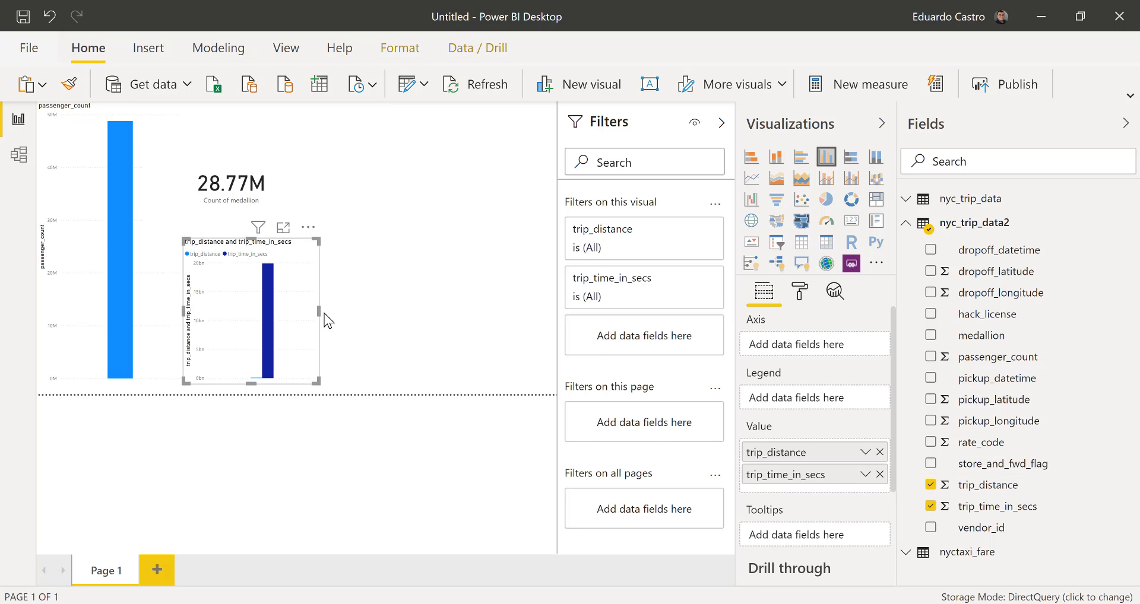
left_click_drag(319, 312, 444, 311)
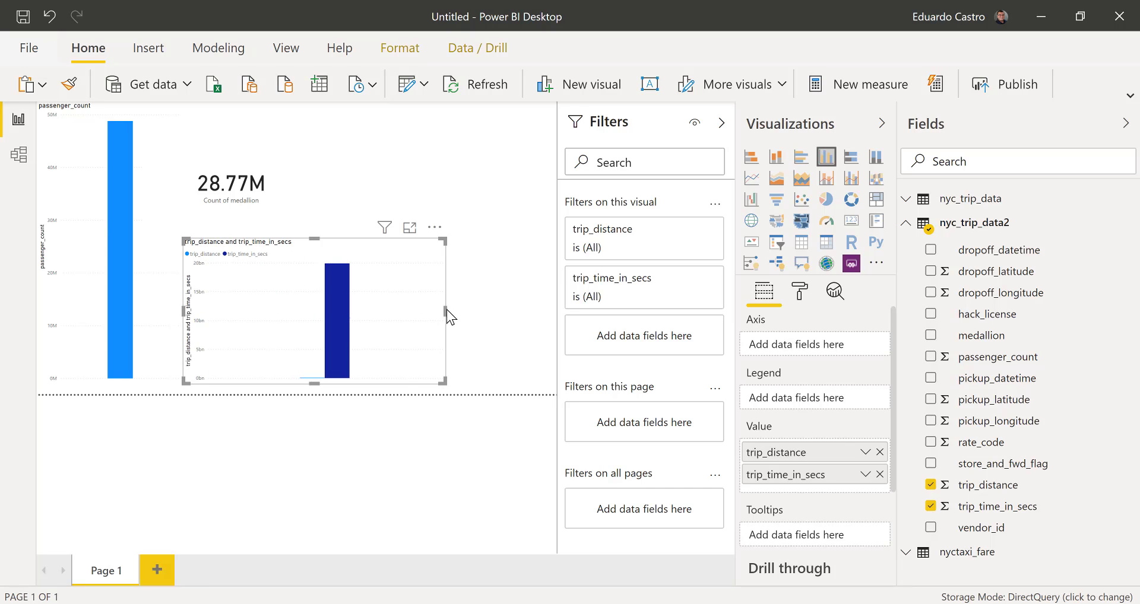
left_click_drag(446, 309, 318, 307)
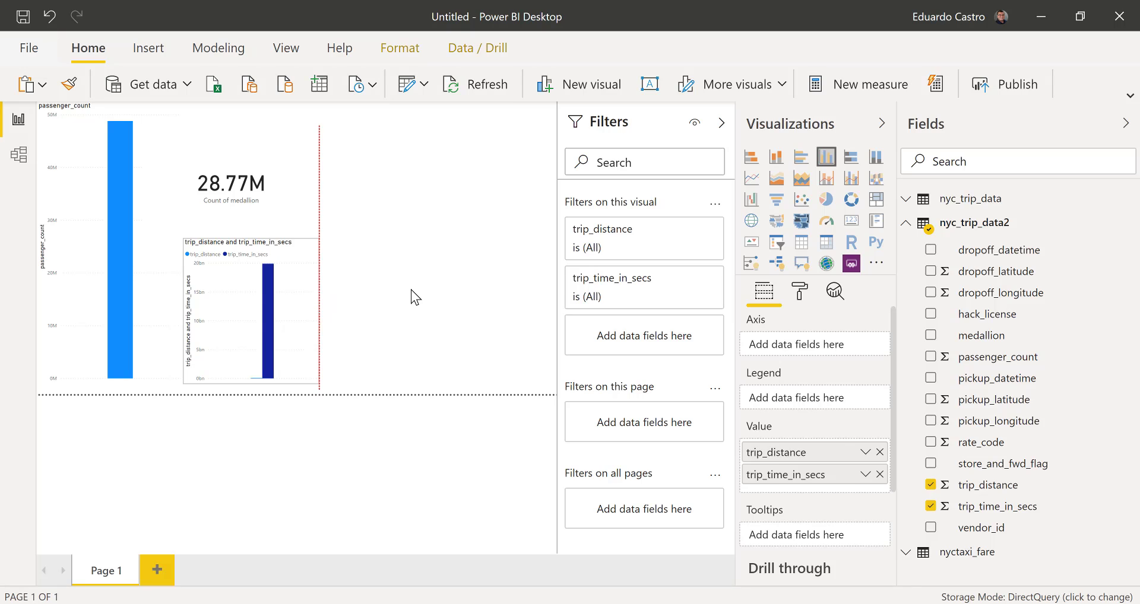
left_click(411, 290)
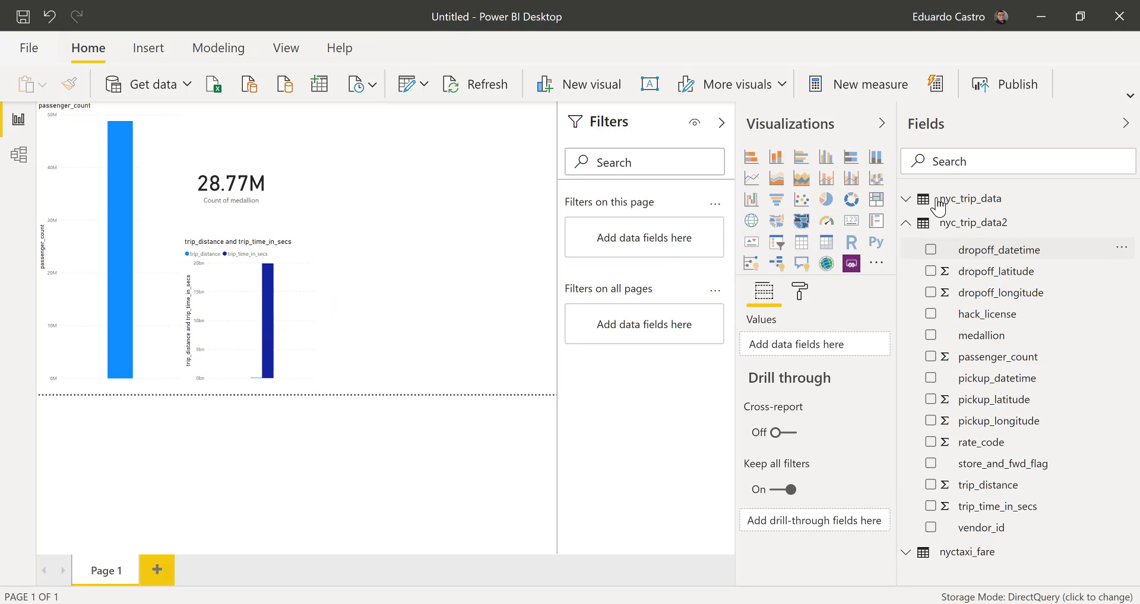
- Add a column chart of fare_amount from the nyctaxi_fare table to the report page
left_click(908, 223)
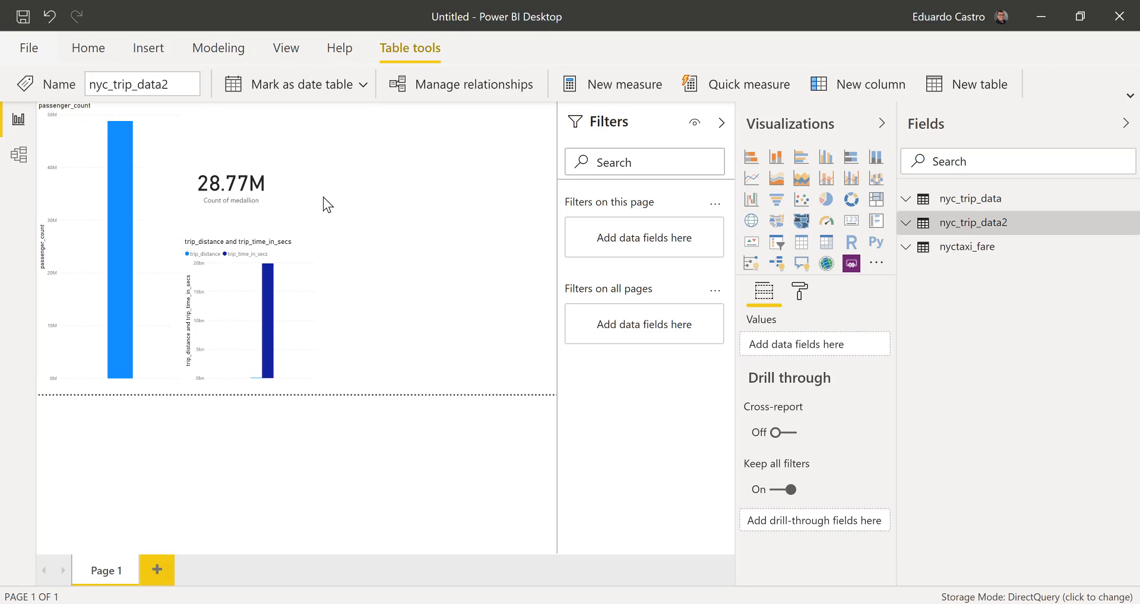
left_click(904, 252)
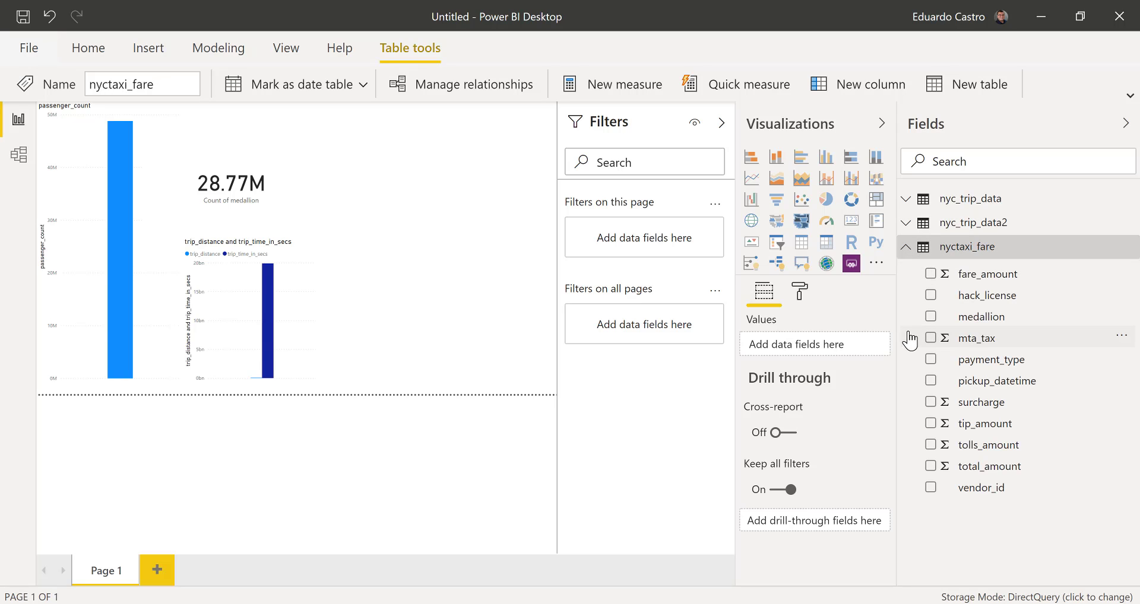
left_click(930, 273)
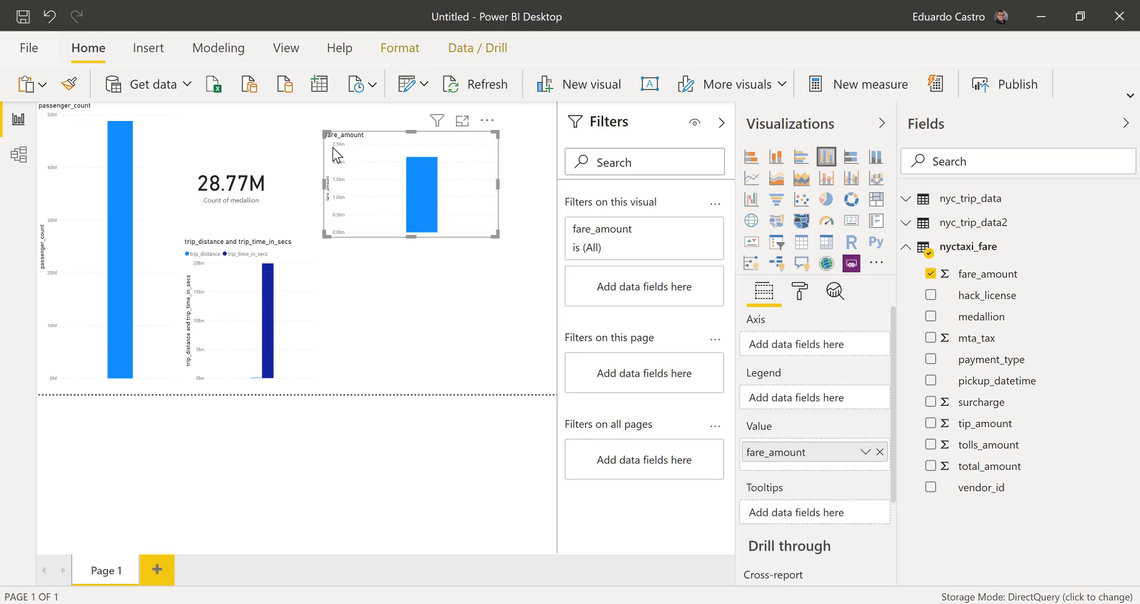
left_click(408, 318)
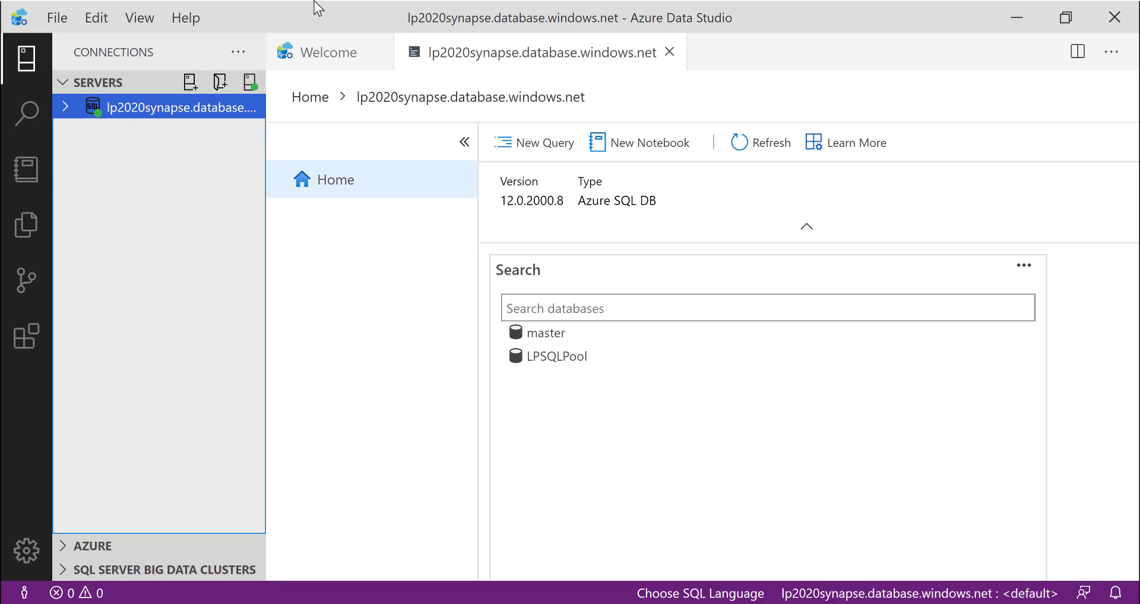
- Switch to Azure Data Studio and expand the lp2020synapse server down to the tables of LPSQLPool
left_click(66, 110)
left_click(80, 135)
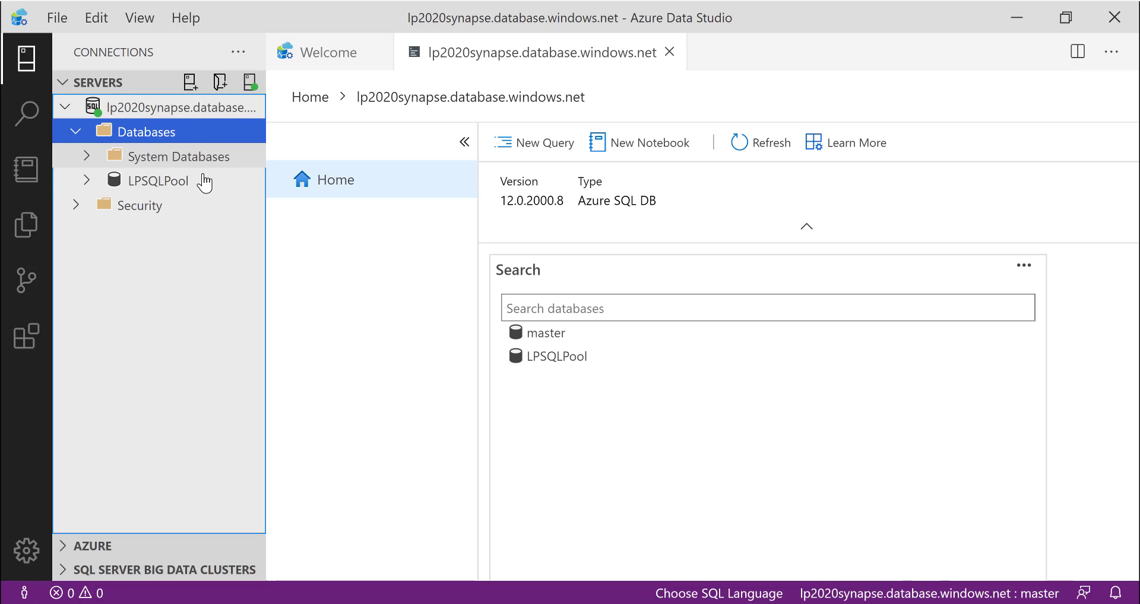
left_click(86, 180)
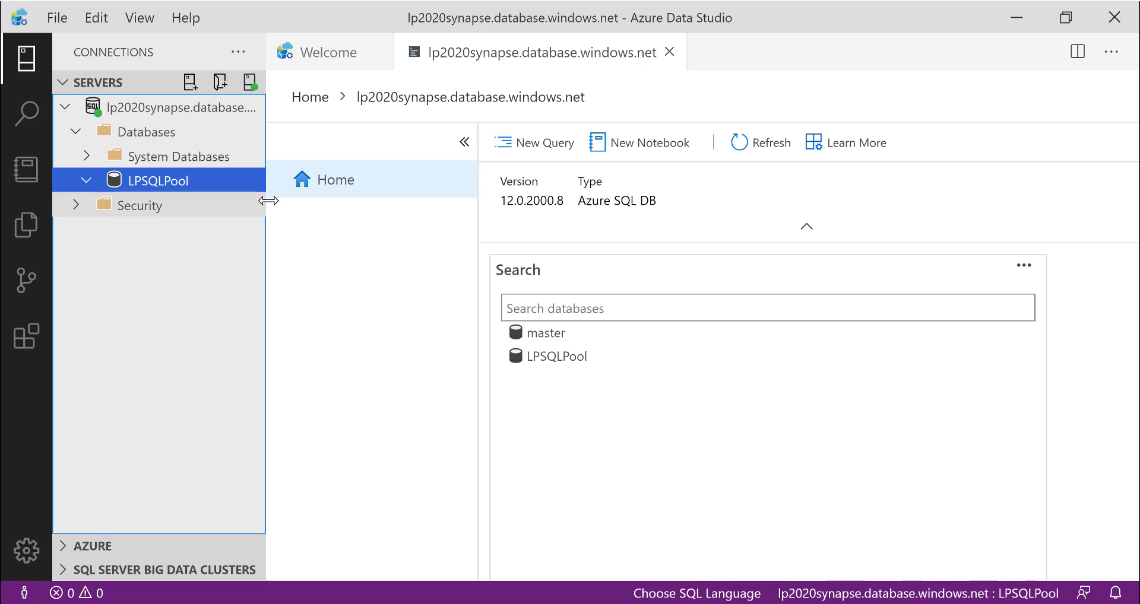
left_click_drag(268, 200, 352, 200)
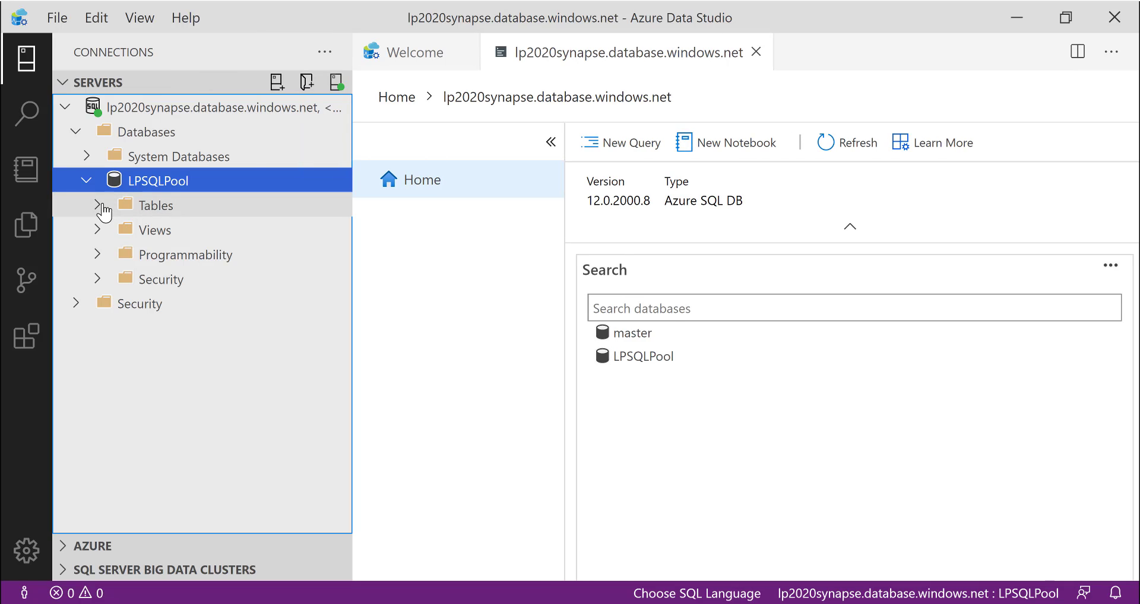
left_click(102, 207)
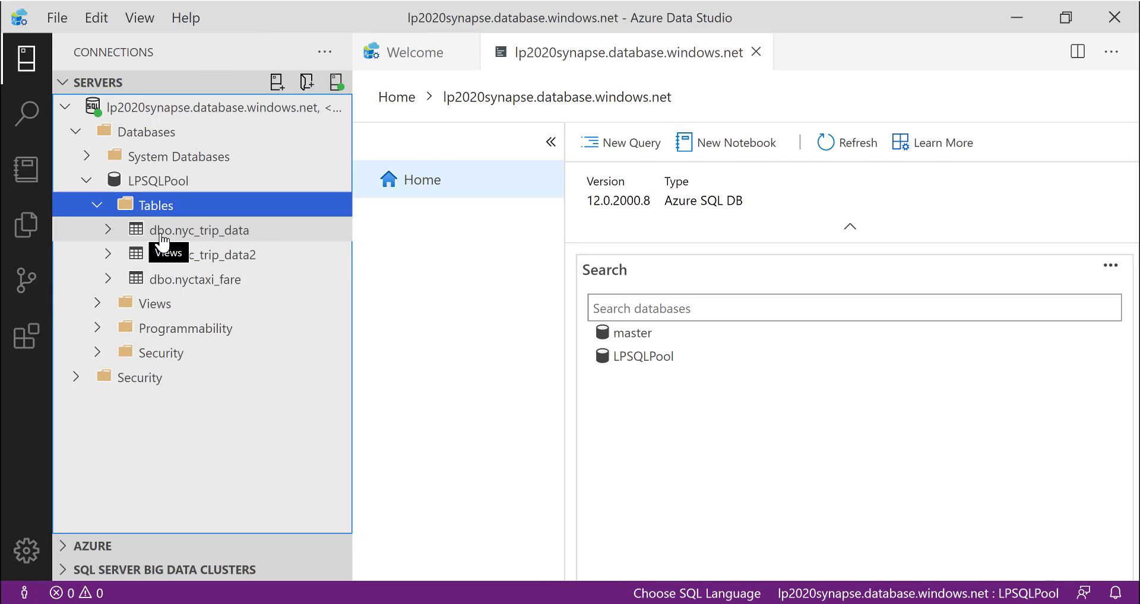
- Query the top 1000 rows of dbo.nyc_trip_data and look through the returned records
right_click(164, 238)
left_click(204, 255)
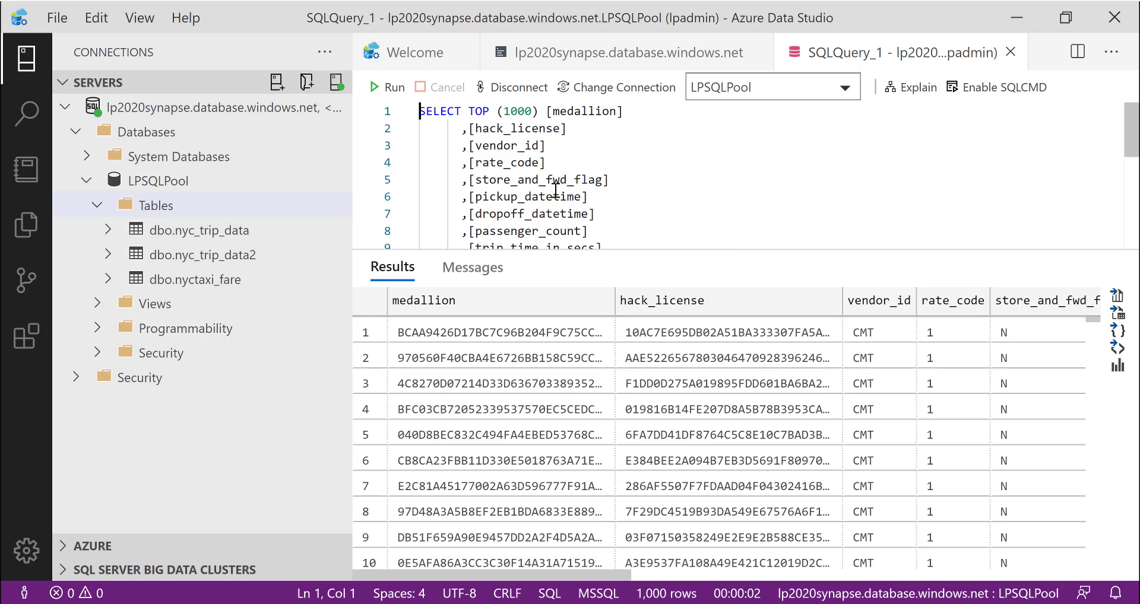
scroll(549, 386, "down", 15)
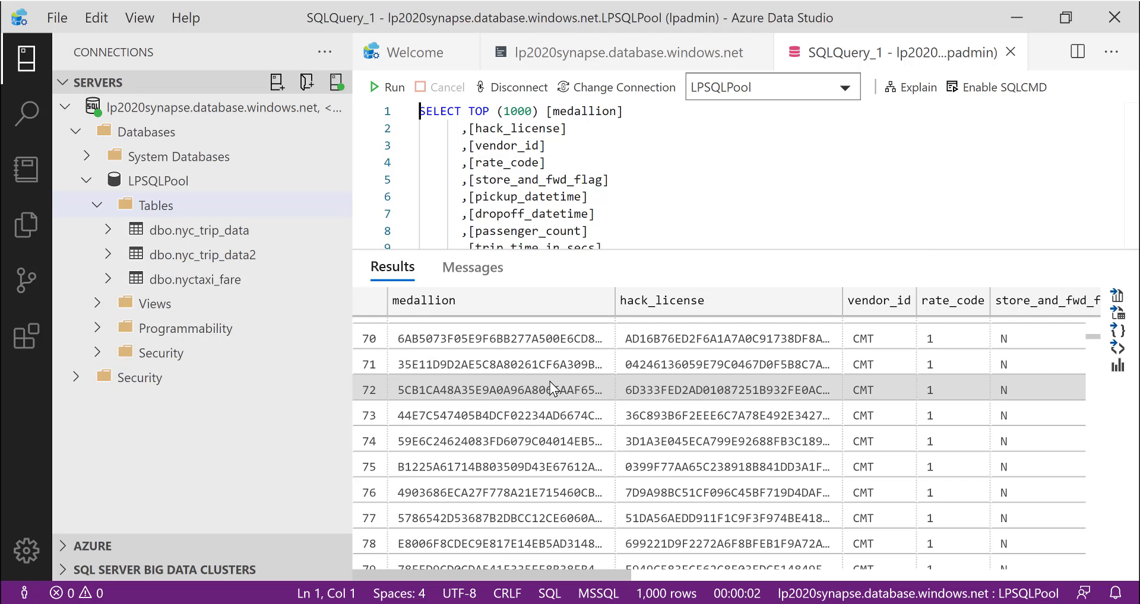
scroll(550, 382, "up", 15)
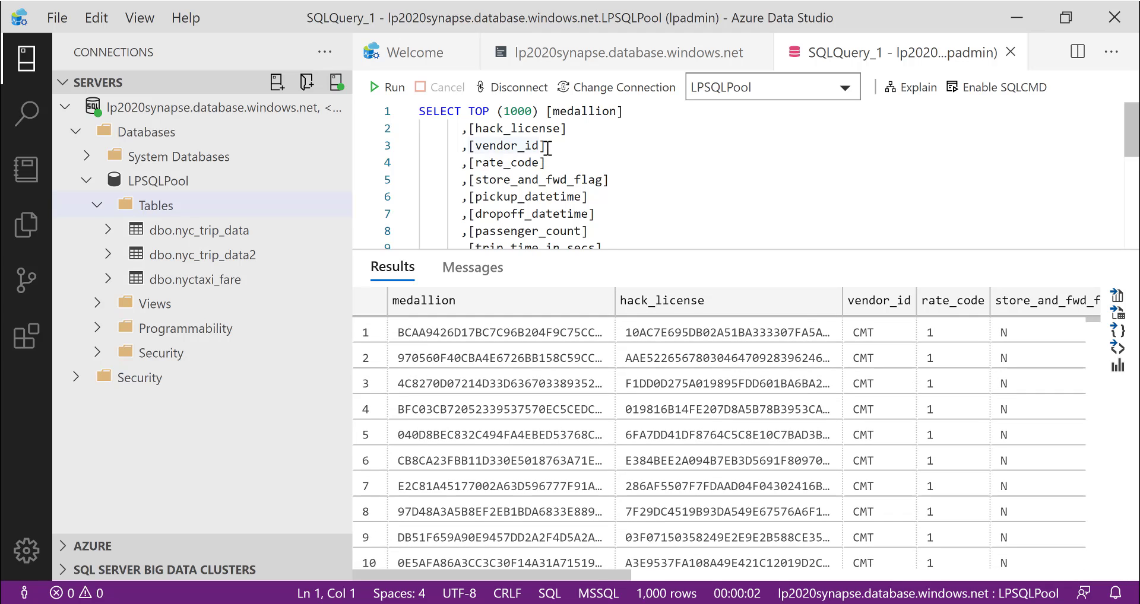
scroll(546, 147, "down", 5)
scroll(546, 147, "up", 5)
scroll(547, 147, "down", 5)
scroll(547, 147, "up", 5)
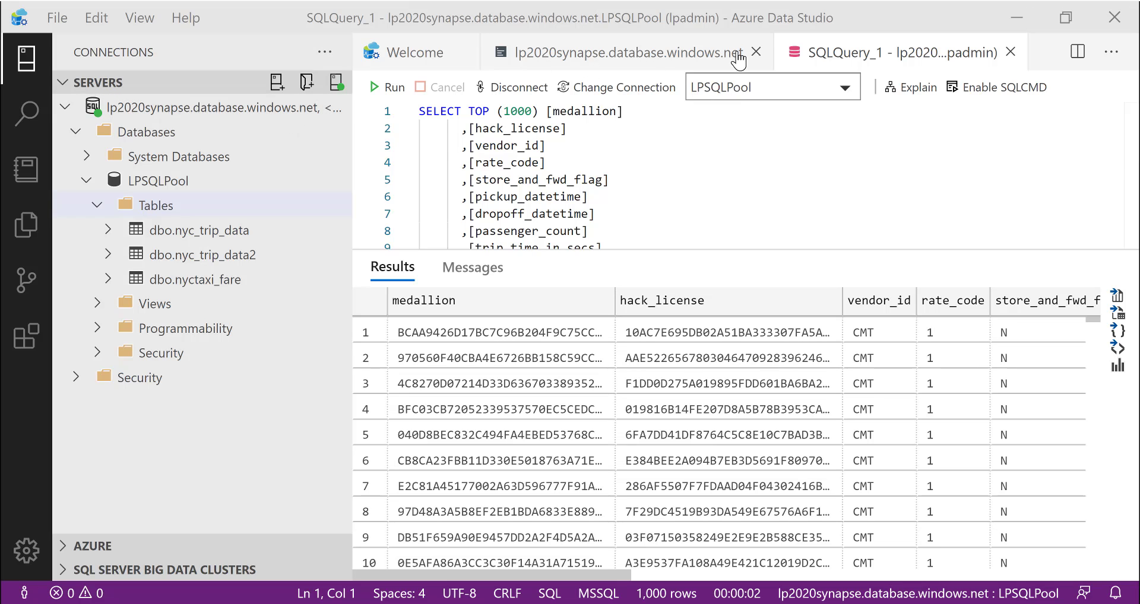
- Create a new notebook and set its kernel to Python 3
left_click(50, 24)
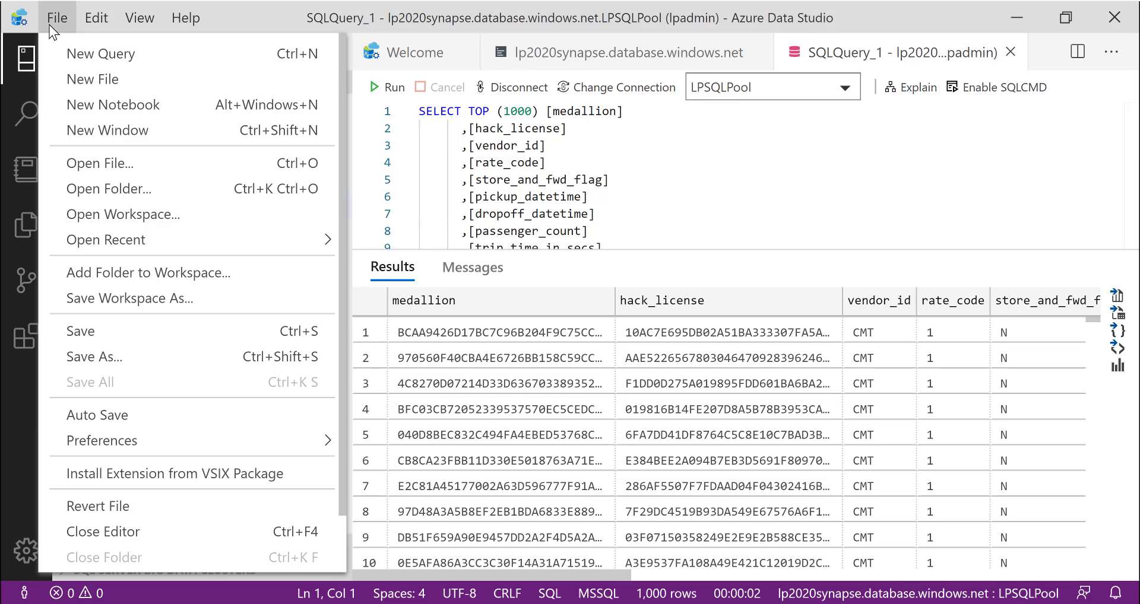
left_click(108, 105)
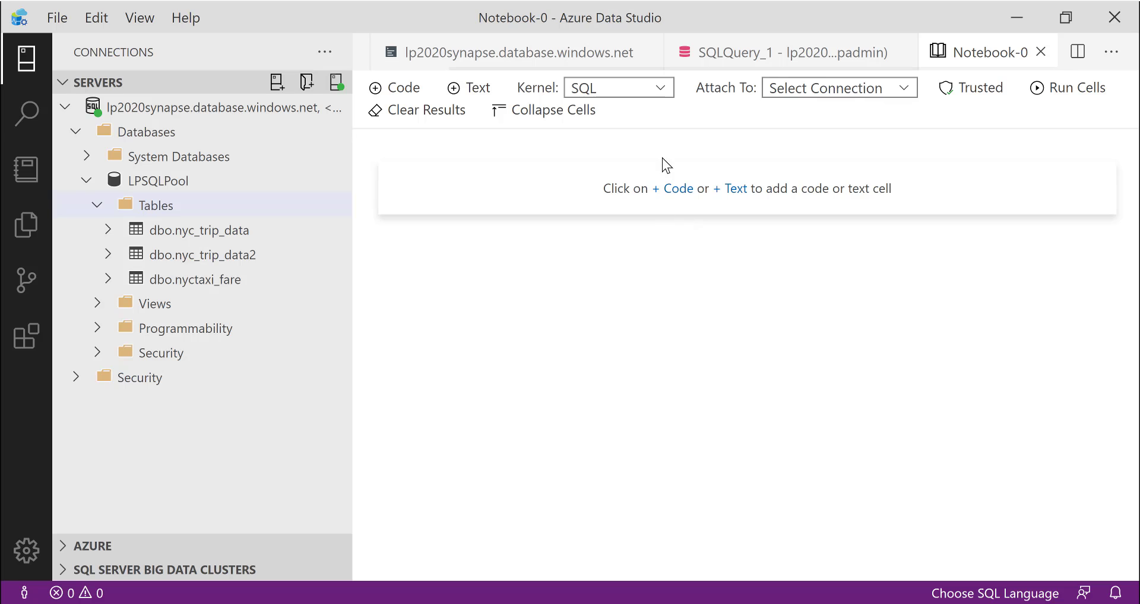
left_click(661, 89)
left_click(623, 189)
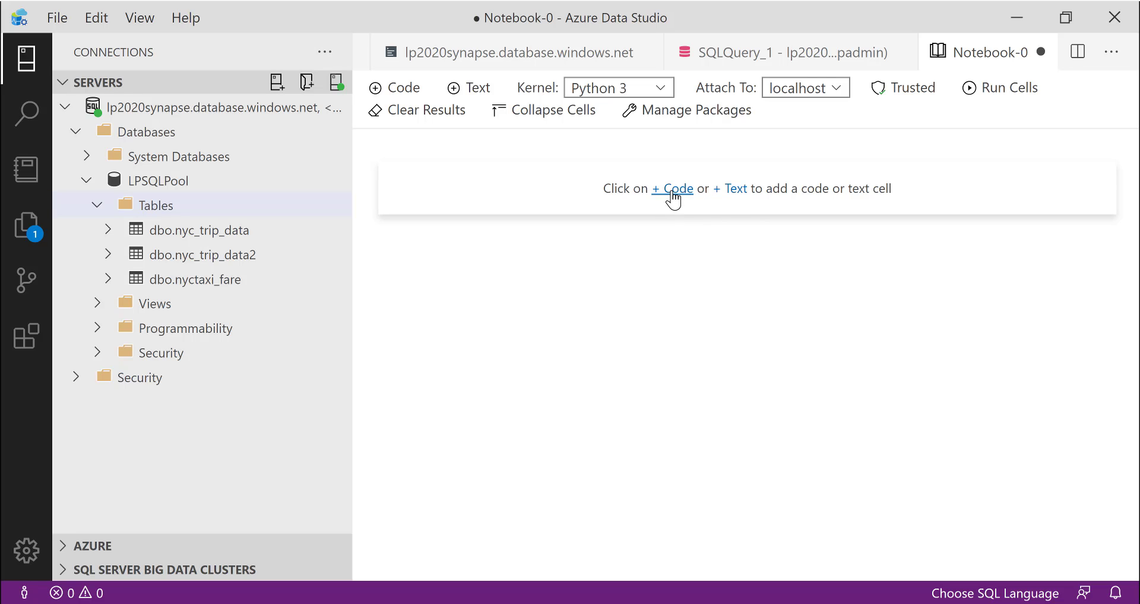
- Add a text cell to the notebook with the content "Este es el titulo"
left_click(731, 190)
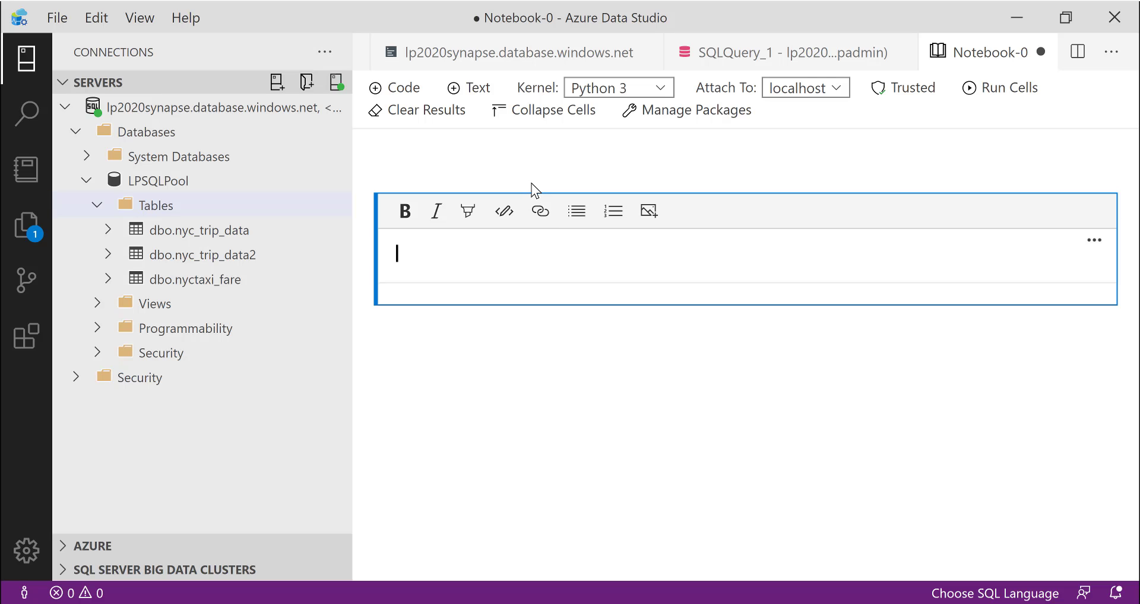
type("Est")
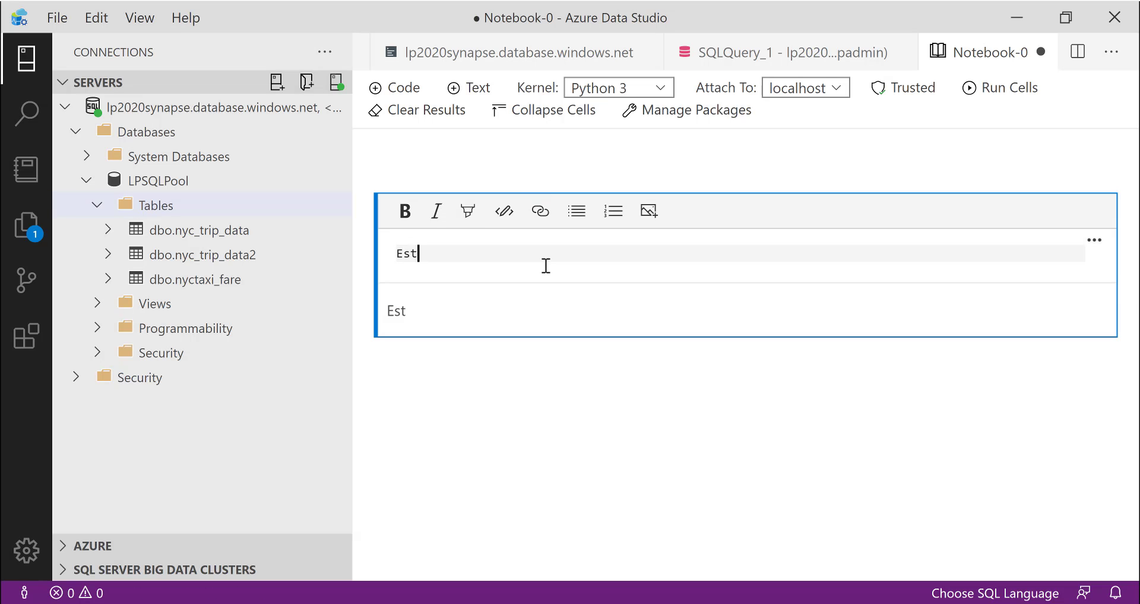
key("BackSpace")
type("e es 1")
key("BackSpace")
type("l")
key("BackSpace")
type("el titulo")
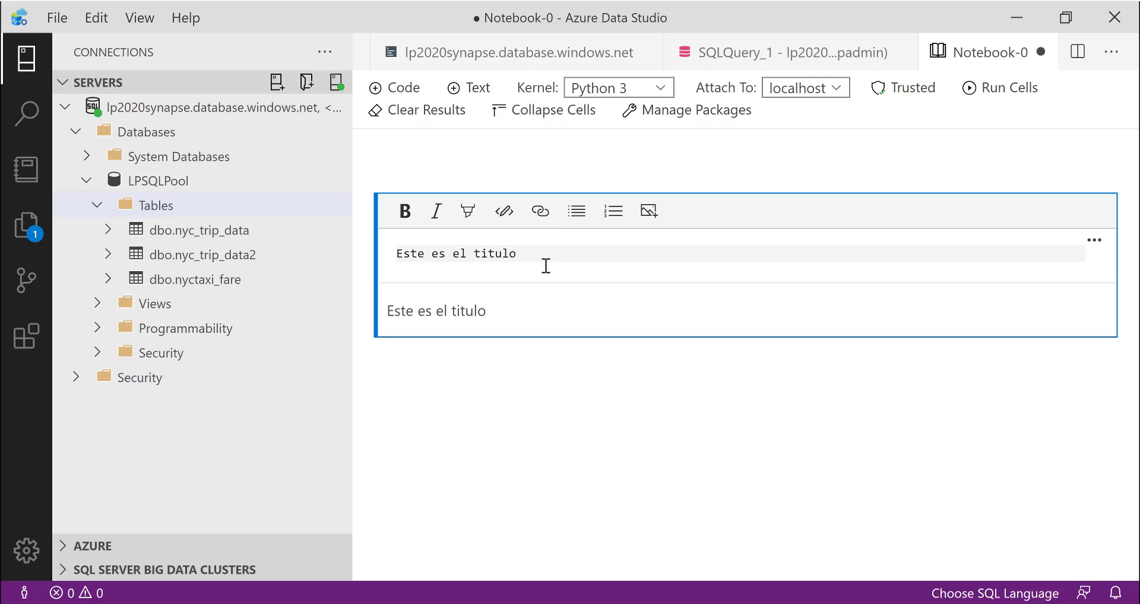
left_click(814, 437)
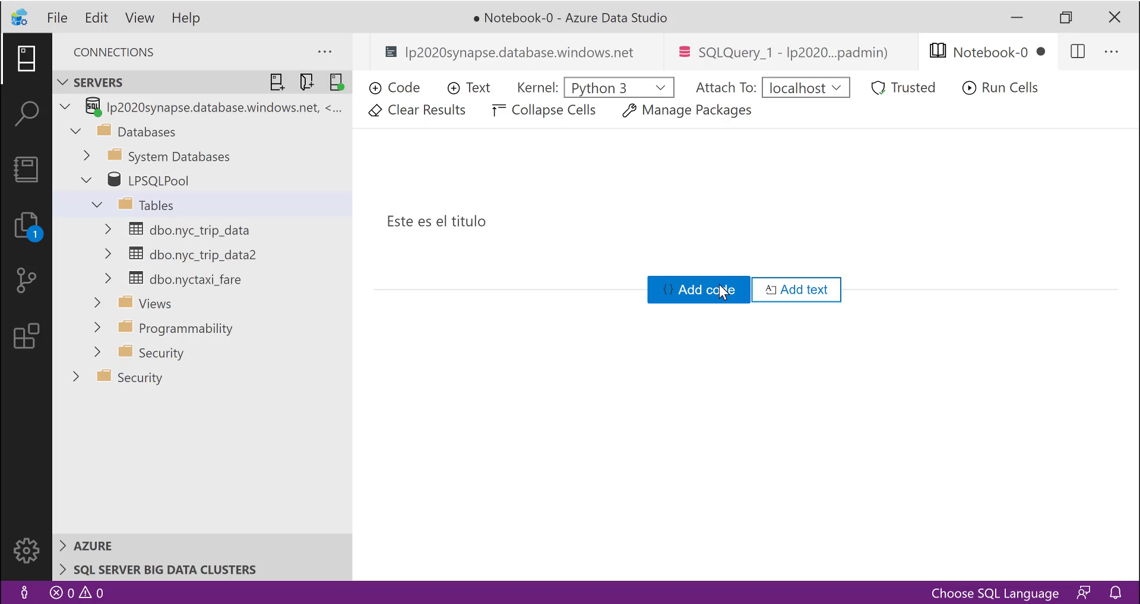
- Add a code cell below the title containing "pip install scipy"
left_click(722, 290)
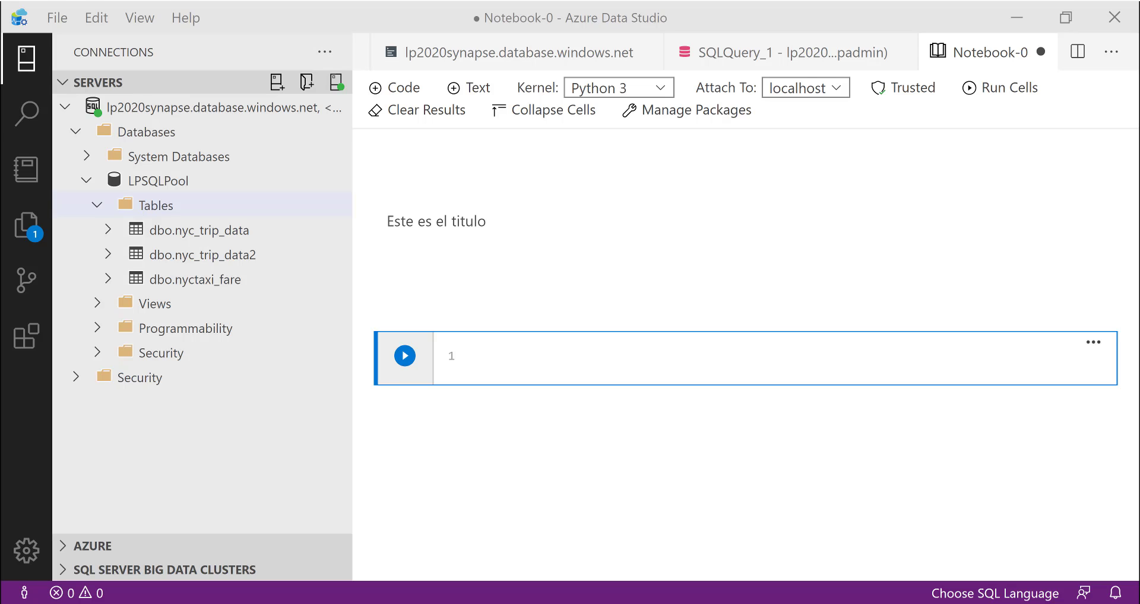
left_click(496, 363)
type("pip install scipy")
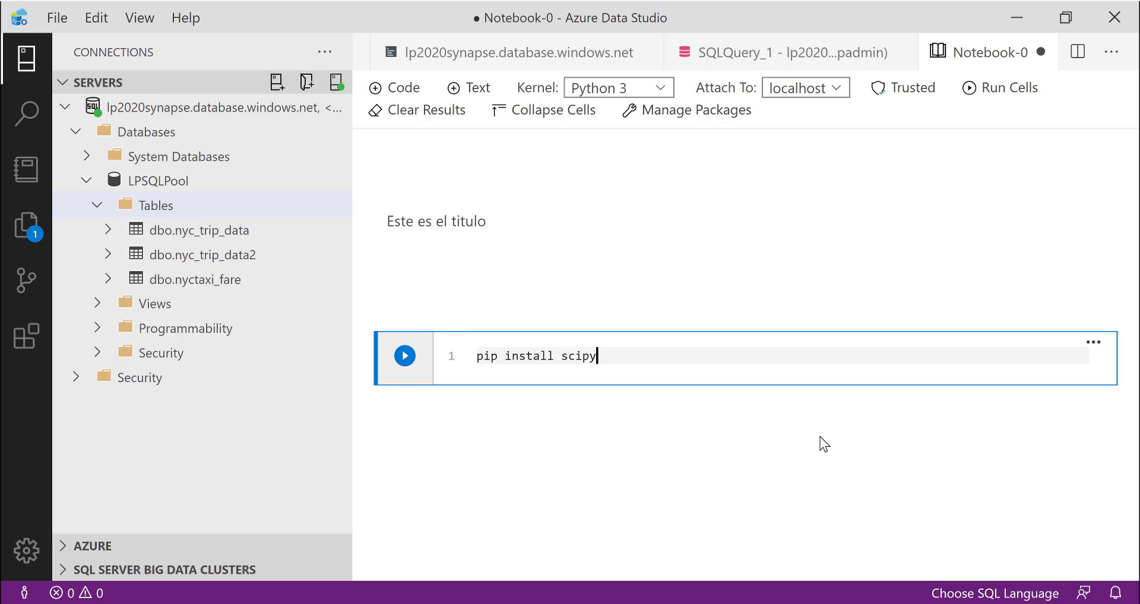
- Add a code cell importing pandas, numpy, matplotlib.pyplot, time, pyodbc, os and tables, and run it
left_click(674, 426)
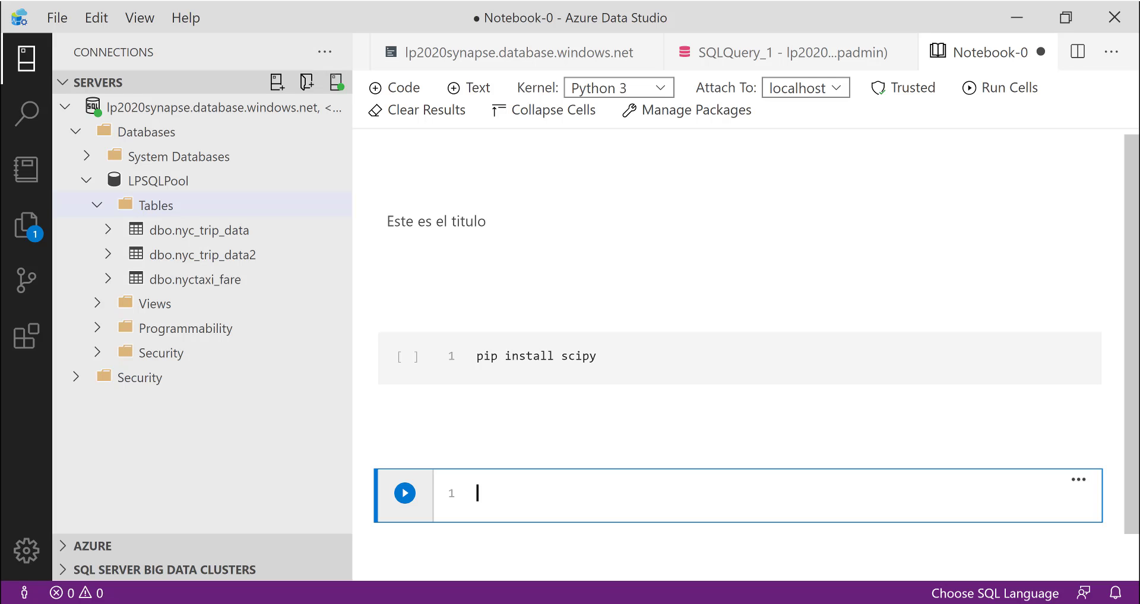
key("alt+Tab")
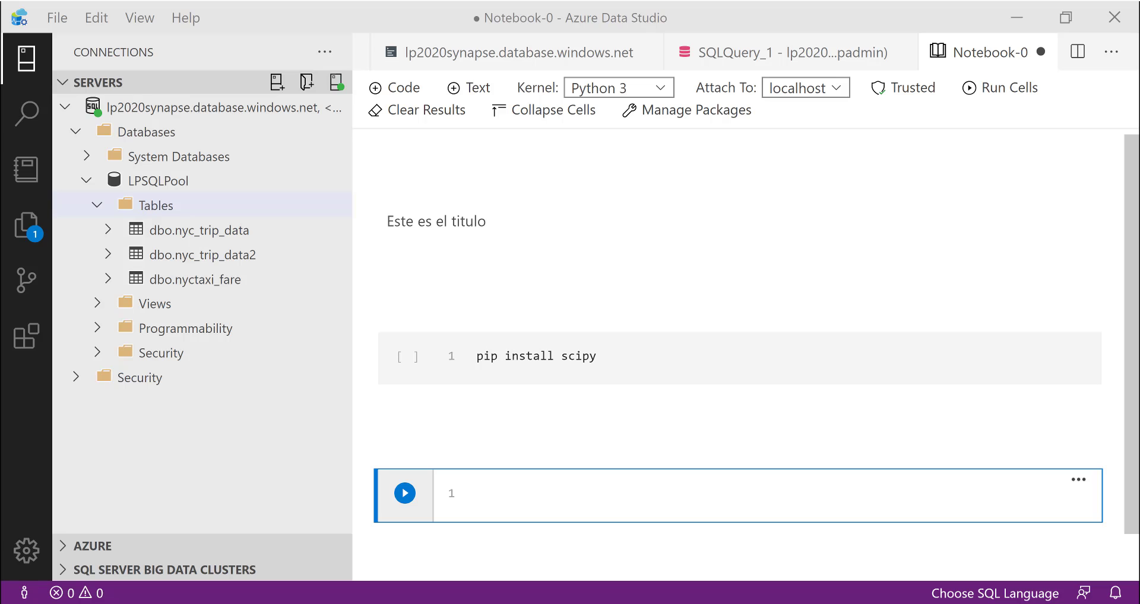
left_click(543, 494)
type("import pandas as pd from pandas import Series, DataFrame import numpy as np import matplotlib.pyplot as plt from time import time import pyodbc import os import tables import time")
scroll(580, 484, "down", 3)
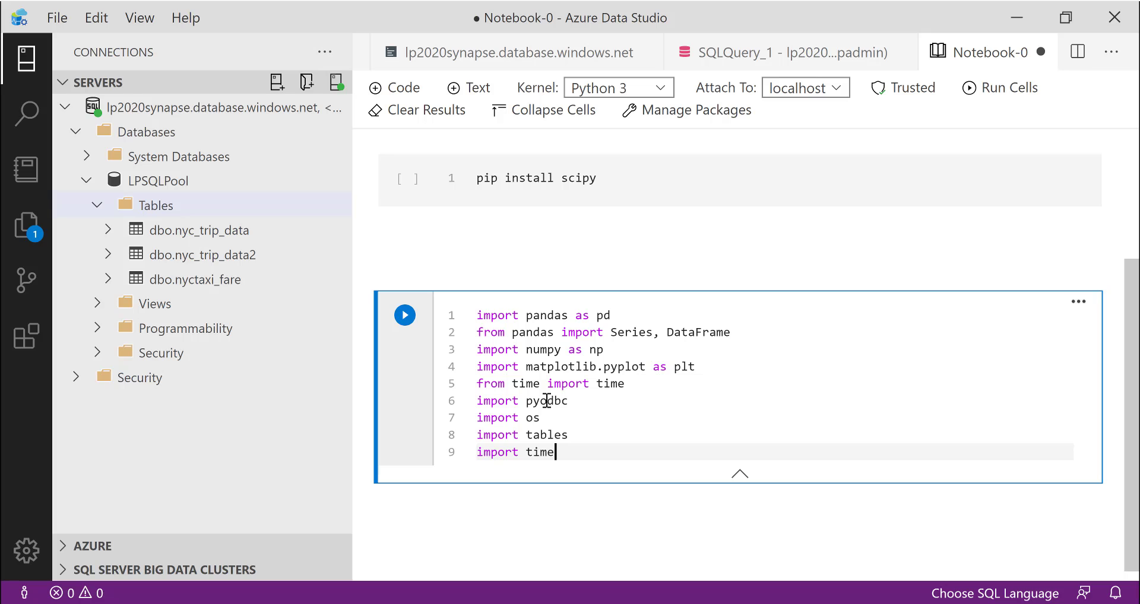
left_click(405, 315)
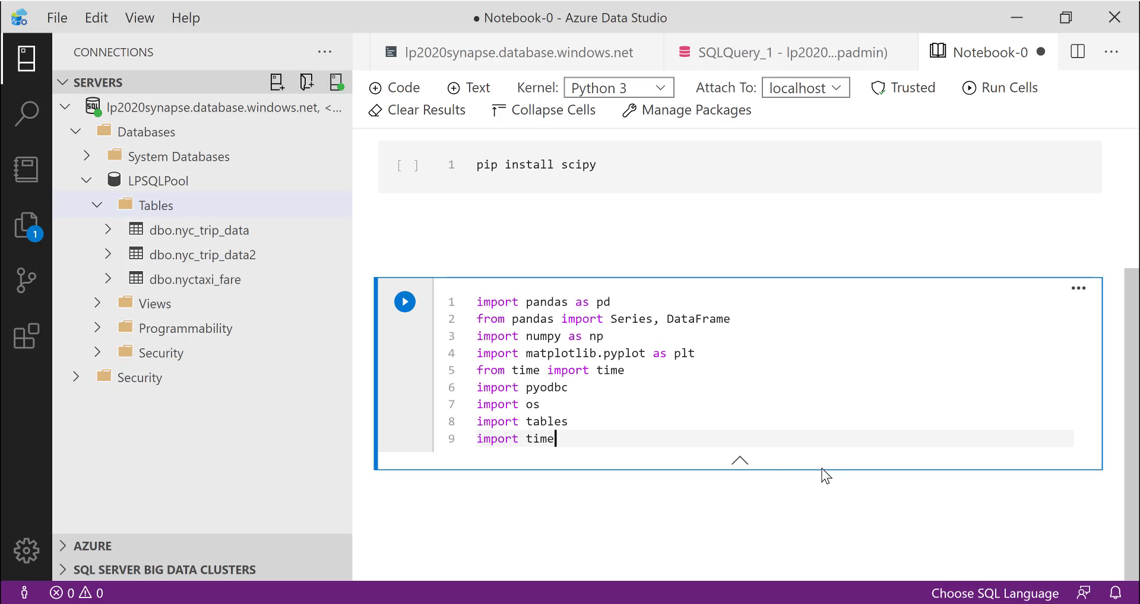
- Add a code cell below the imports that defines the driver, server, database, uid and pwd connection variables
mouse_move(752, 524)
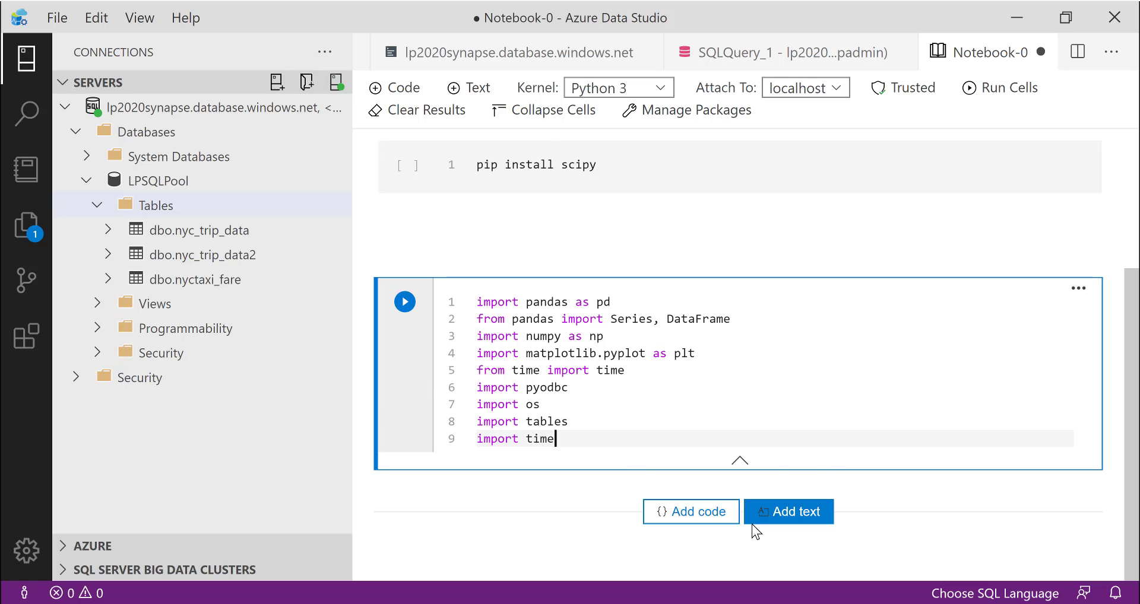
left_click(718, 513)
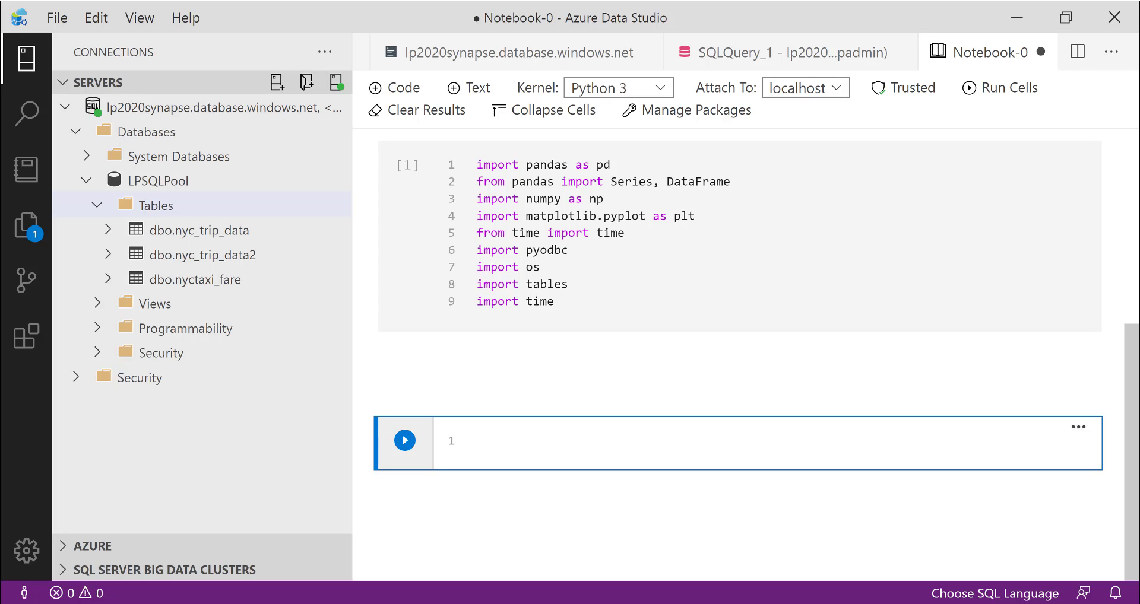
key("alt+Tab")
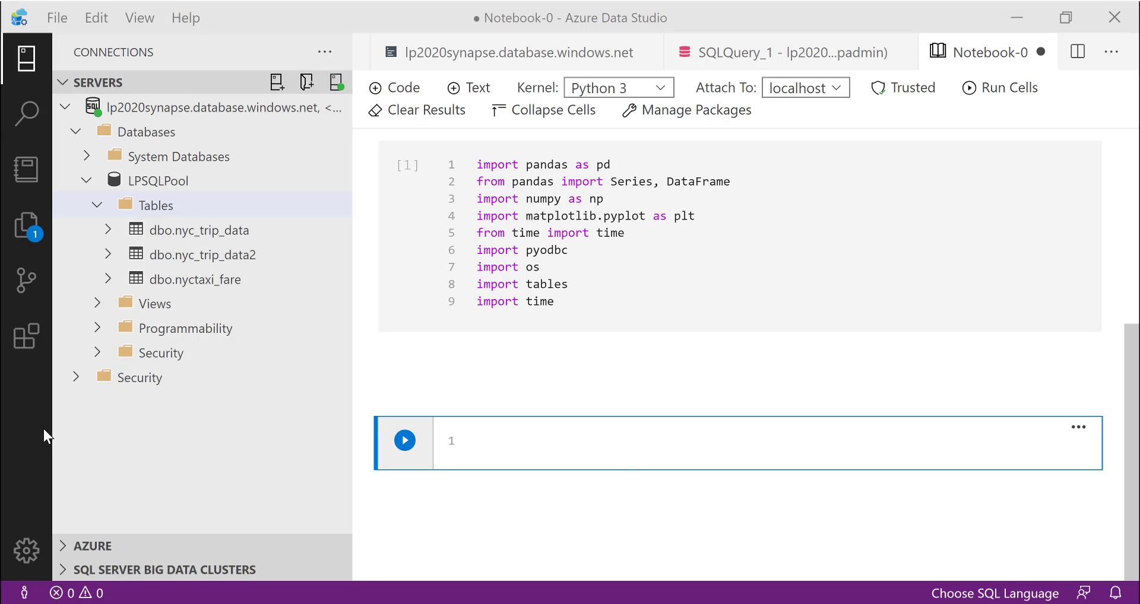
left_click(485, 438)
key("ctrl+v")
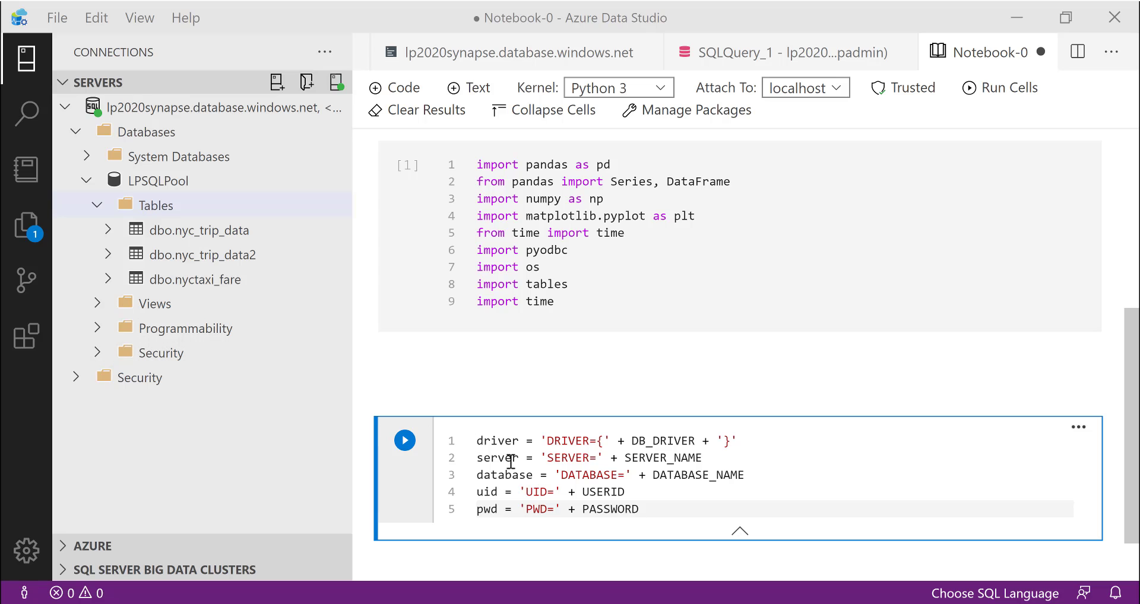
- Add a code cell that joins the variables into CONNECTION_STRING, prints it and connects with pyodbc.connect
scroll(683, 493, "down", 1)
left_click(722, 514)
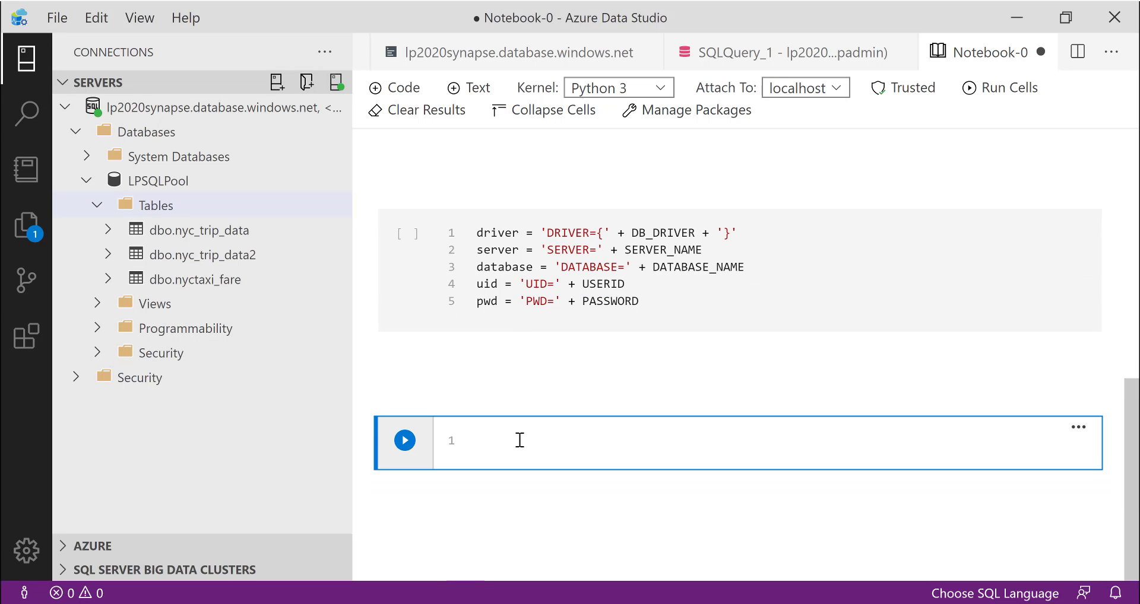
key("ctrl+v")
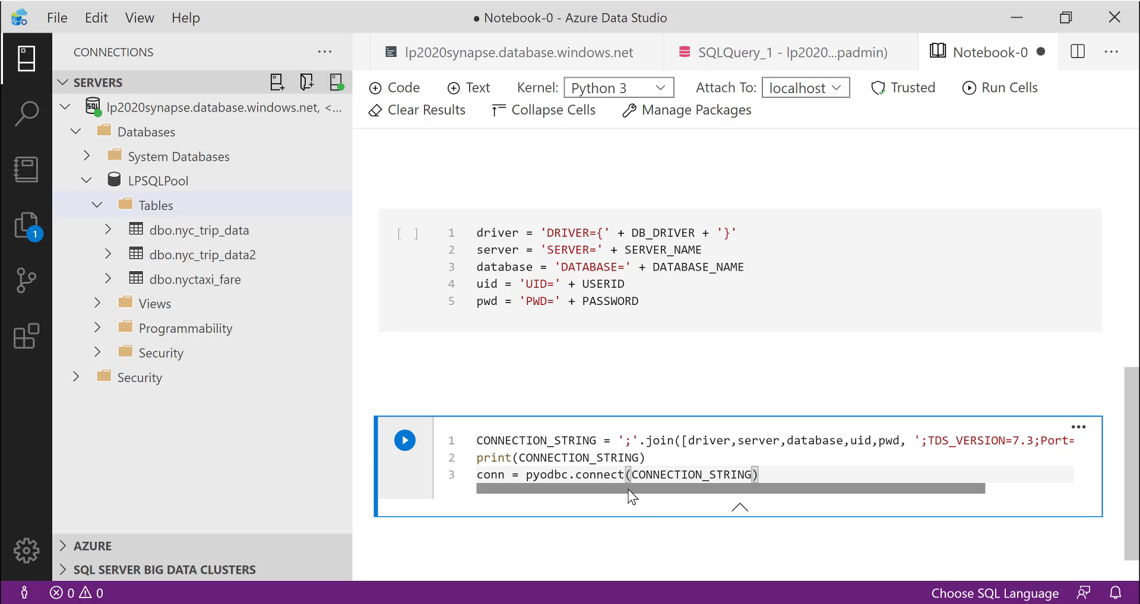
mouse_move(628, 489)
left_mouse_down()
mouse_move(771, 490)
mouse_move(626, 501)
left_mouse_up()
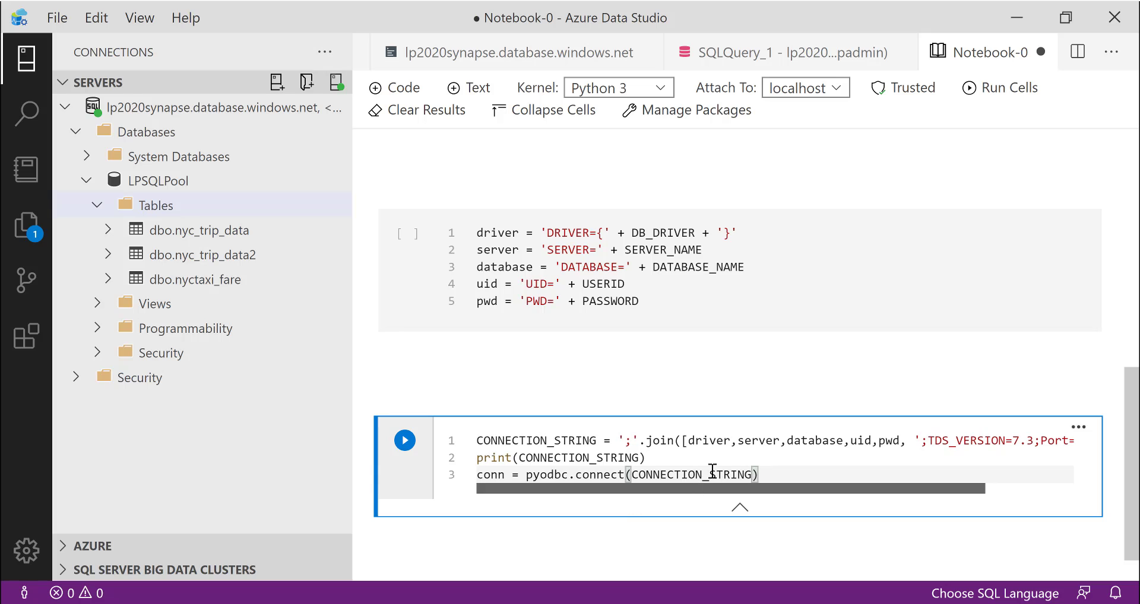
left_click(713, 442)
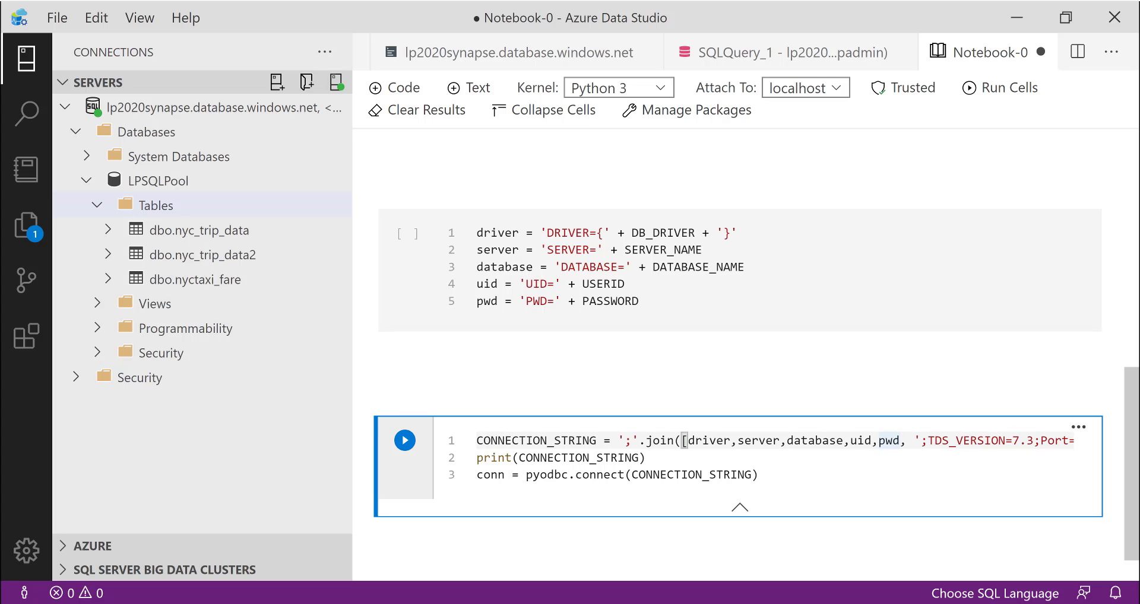
- Switch to the saved Notebook-0.ipynb, hide its problems list and review the cell that loads the joined sample into df1
left_click_drag(0, 12, 600, 101)
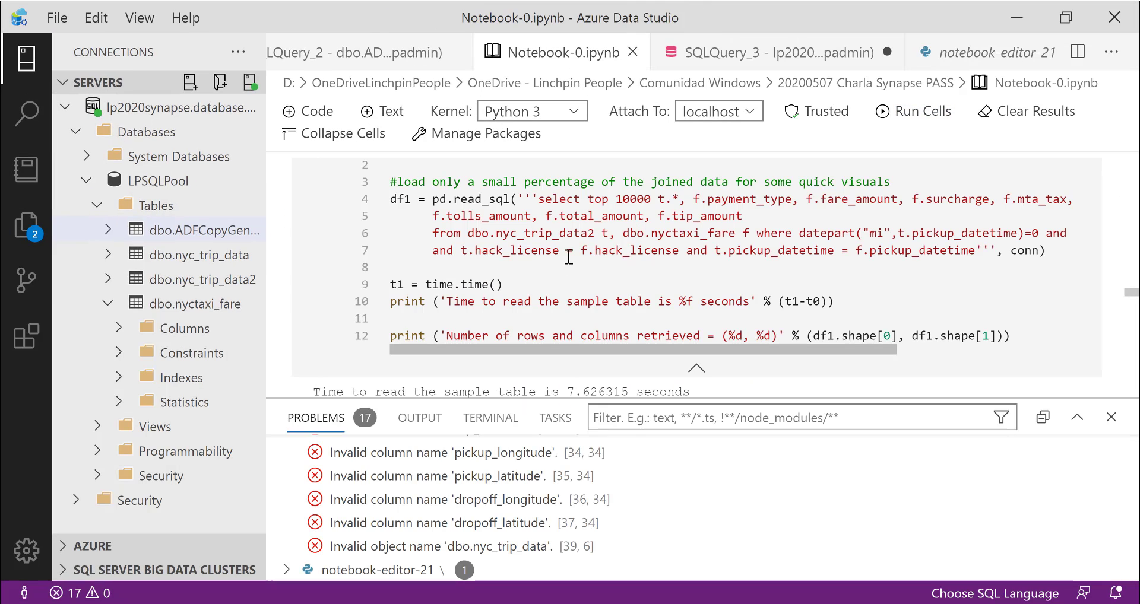
left_click(1110, 417)
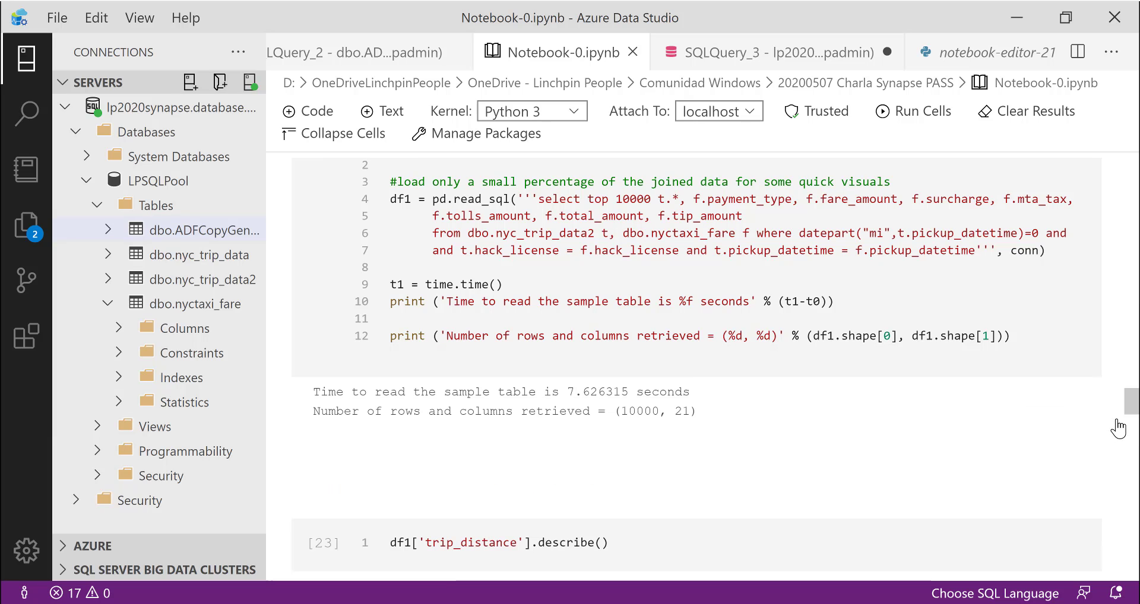
scroll(467, 261, "up", 1)
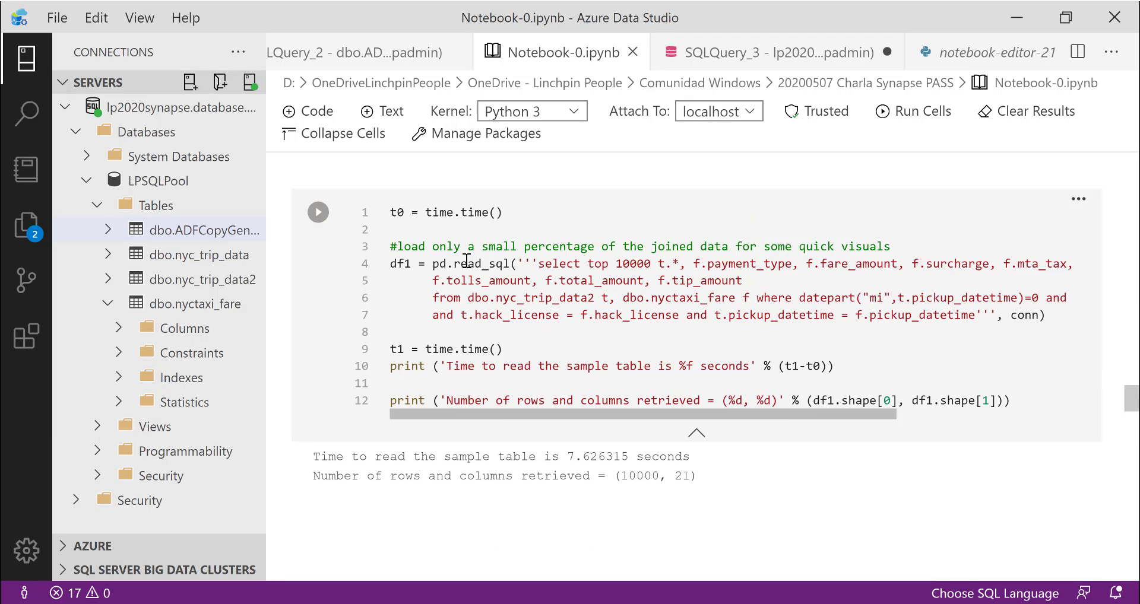
scroll(467, 261, "up", 1)
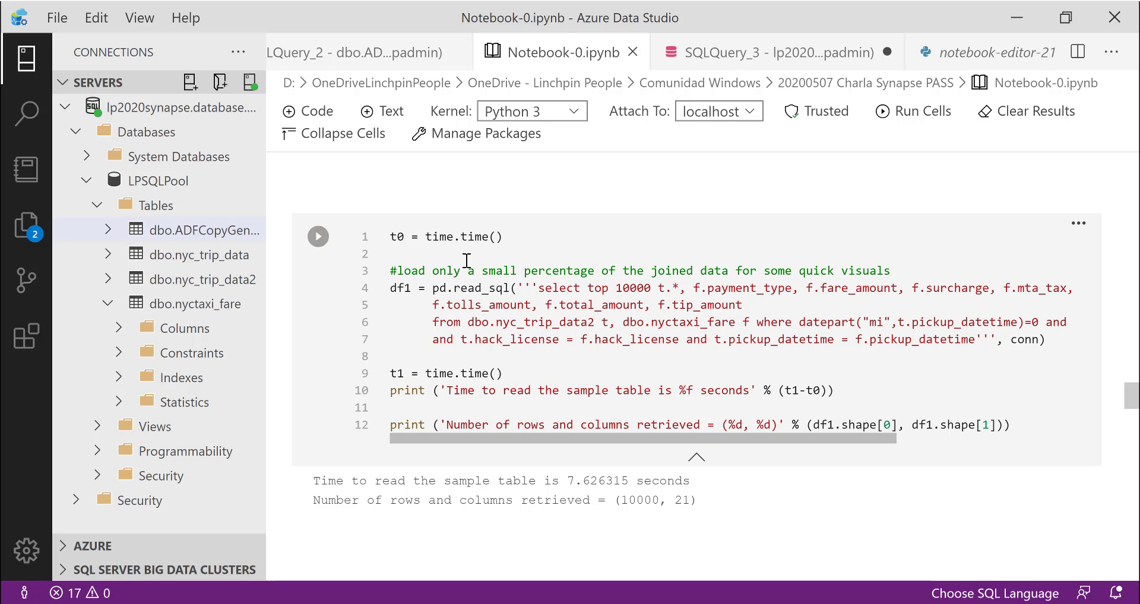
scroll(467, 261, "down", 3)
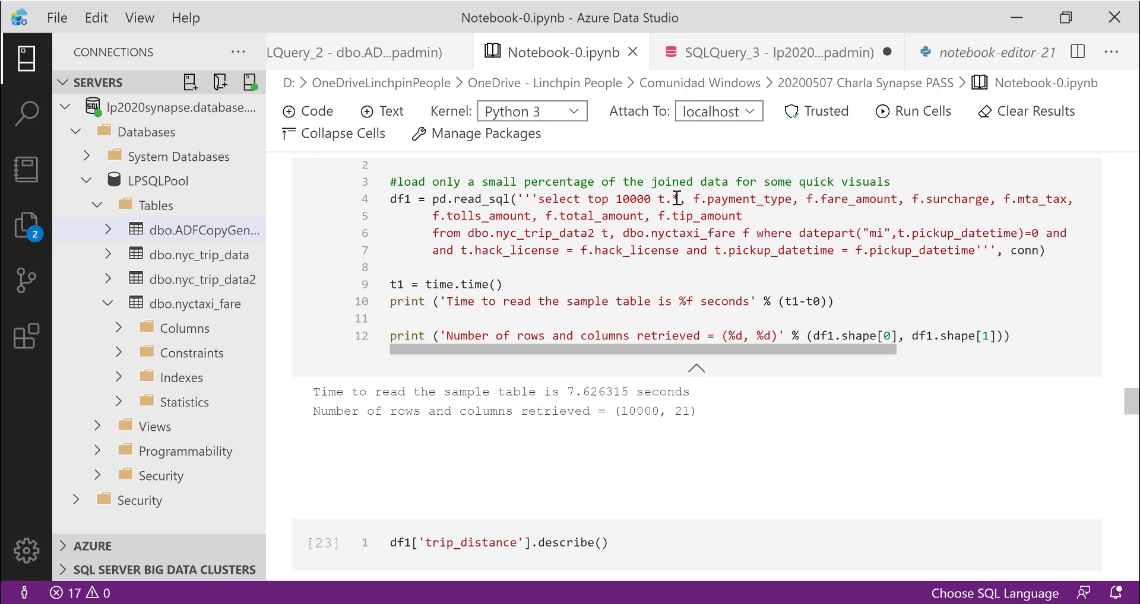
left_click(607, 409)
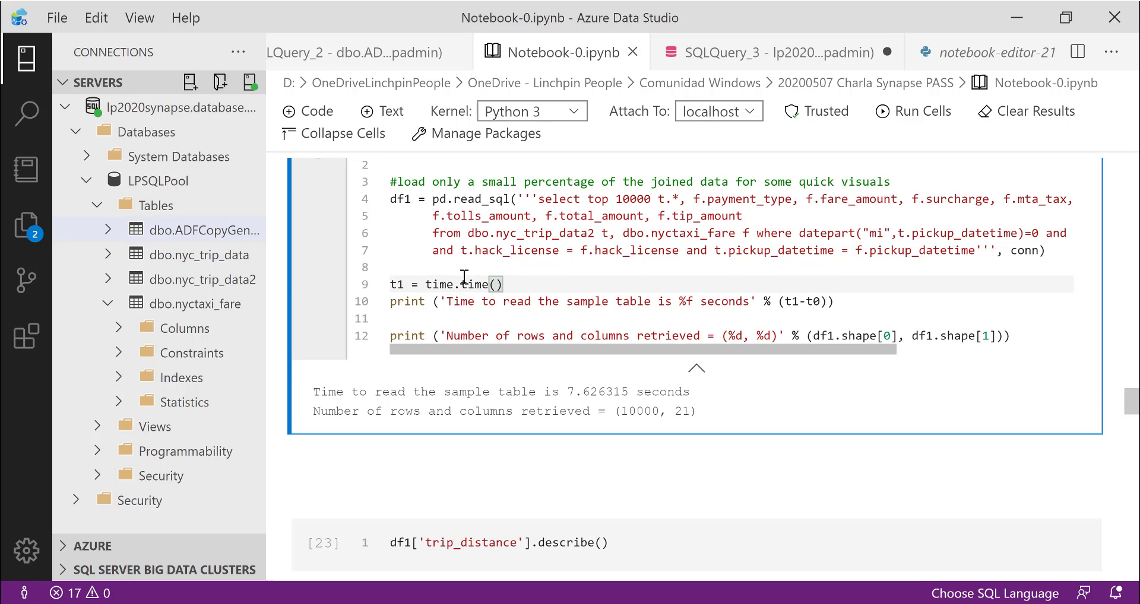
- Run the cell that reads the top 10000 joined trip and fare rows into df1 and inspect its output
scroll(374, 256, "up", 3)
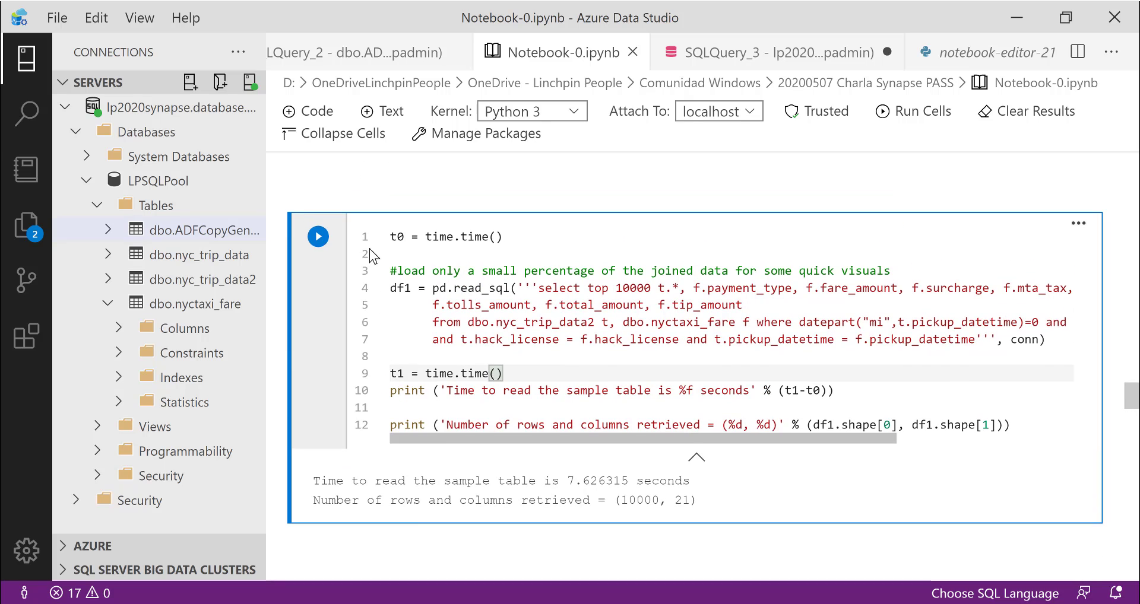
left_click(317, 236)
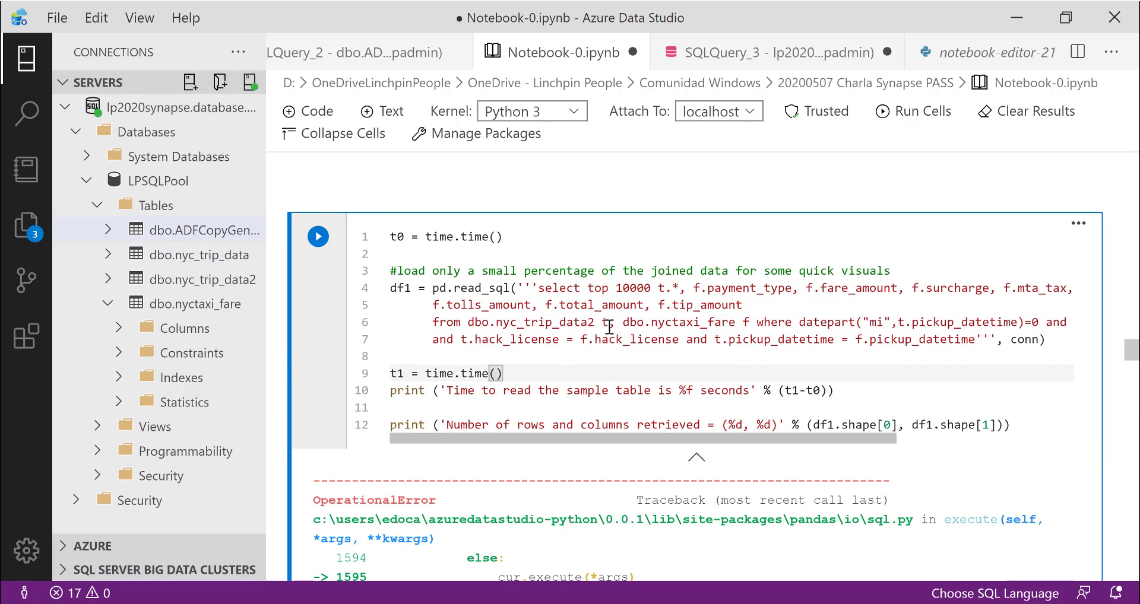
scroll(609, 327, "down", 3)
scroll(609, 326, "down", 2)
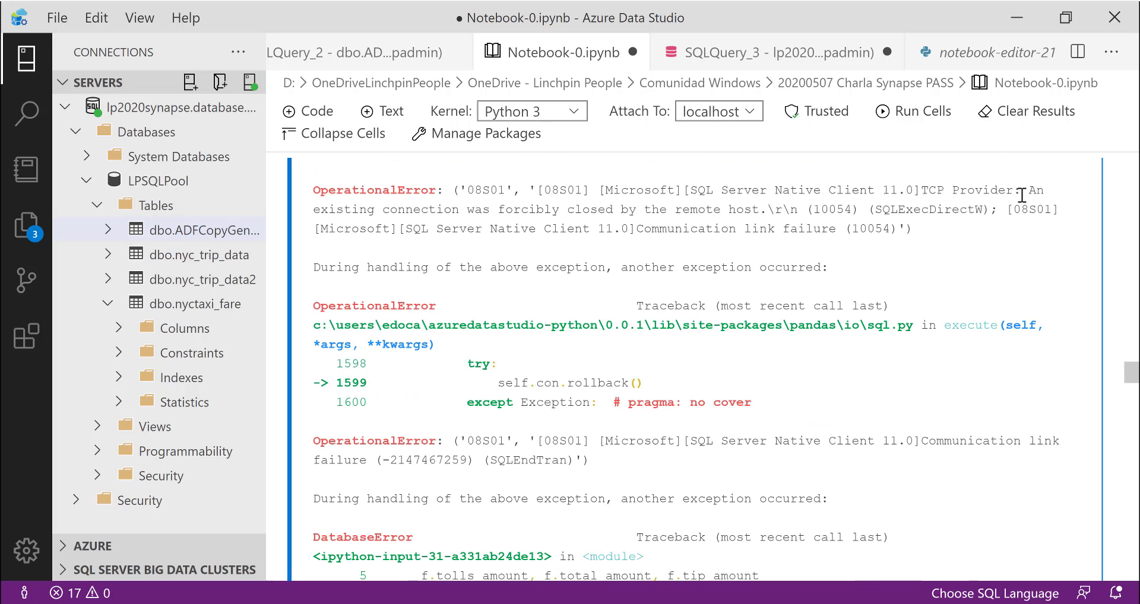
left_click_drag(1029, 190, 1016, 227)
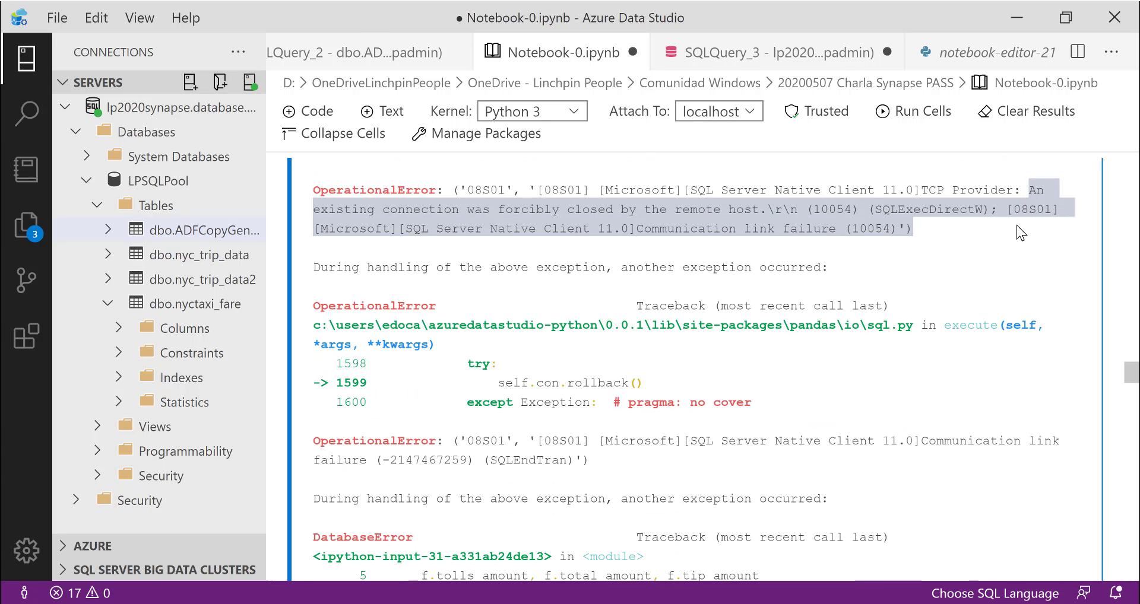
scroll(615, 254, "up", 1)
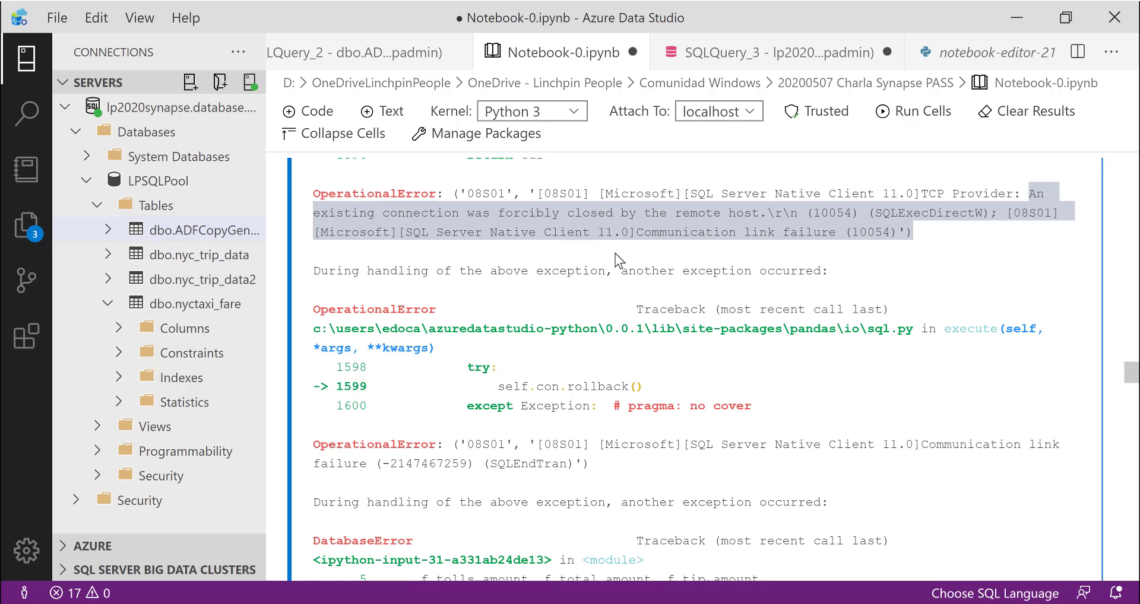
scroll(615, 254, "up", 4)
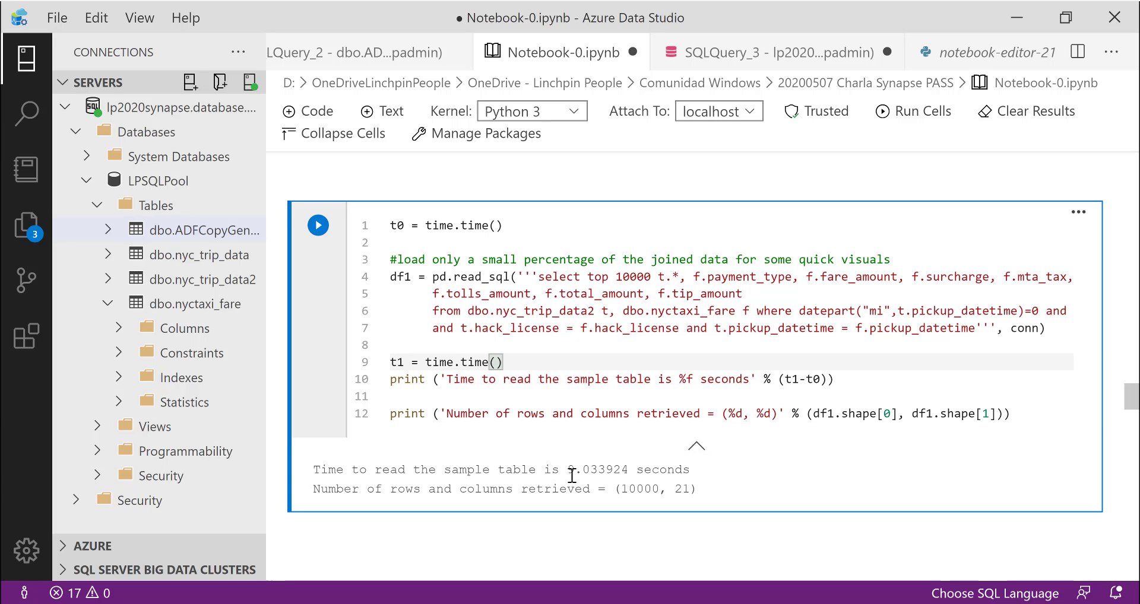
- Rerun the df1['trip_distance'].describe() cell on the reloaded sample
scroll(694, 473, "down", 5)
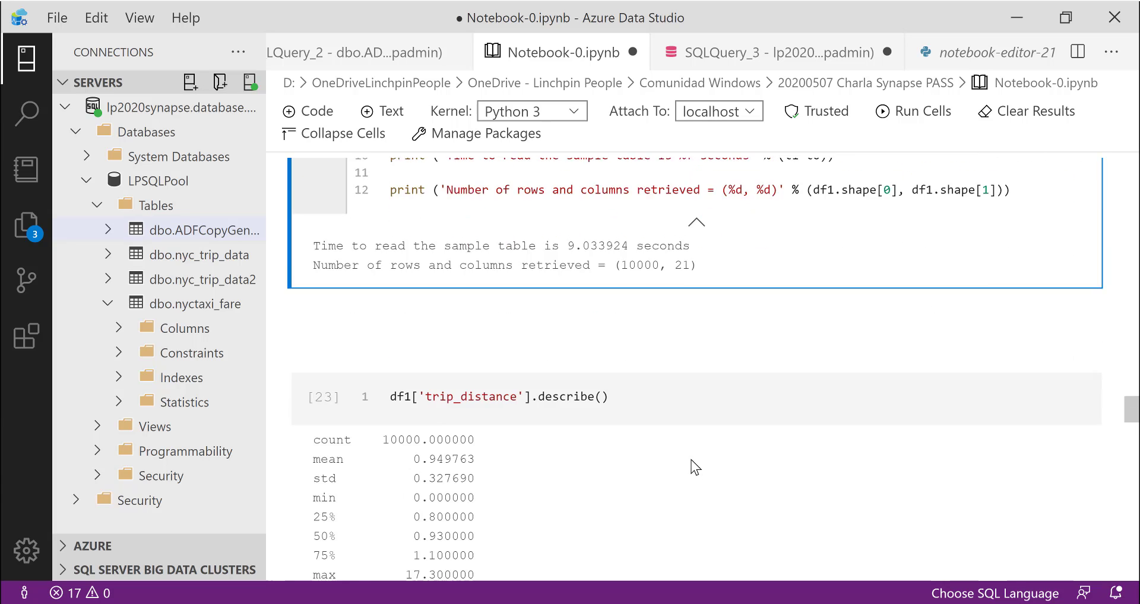
scroll(655, 423, "down", 1)
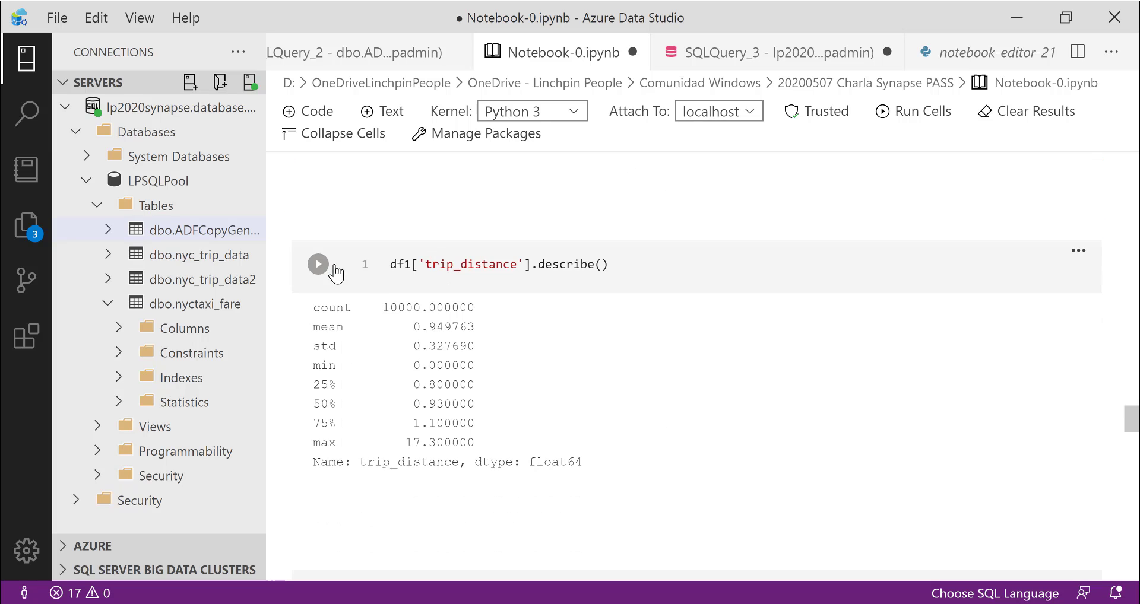
left_click(321, 266)
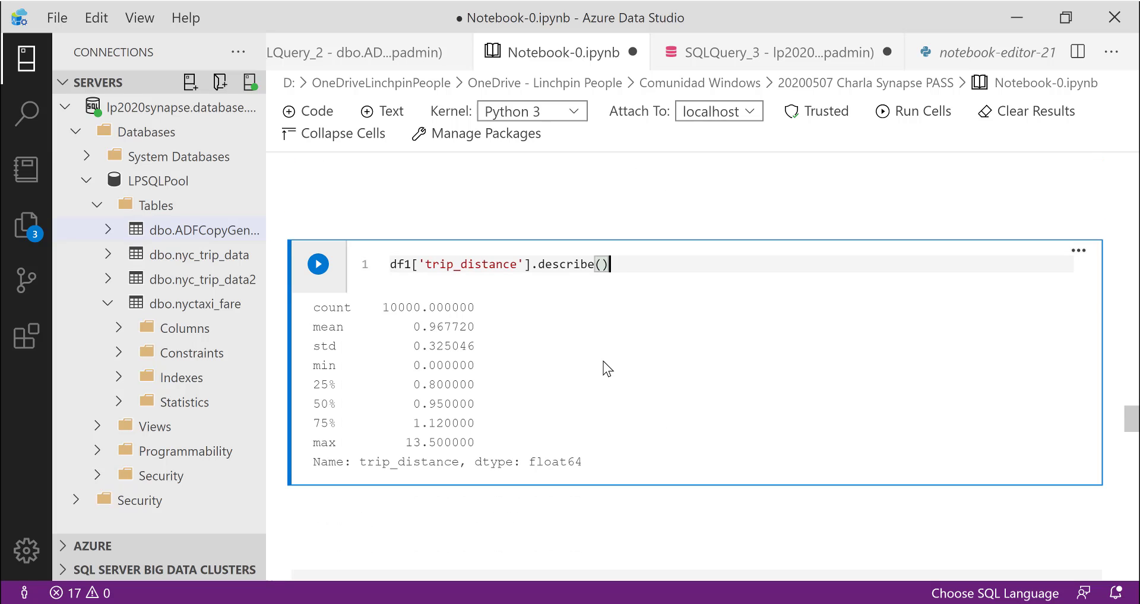
- Examine the trip_distance box plot further down the notebook
scroll(603, 362, "down", 5)
scroll(603, 361, "down", 3)
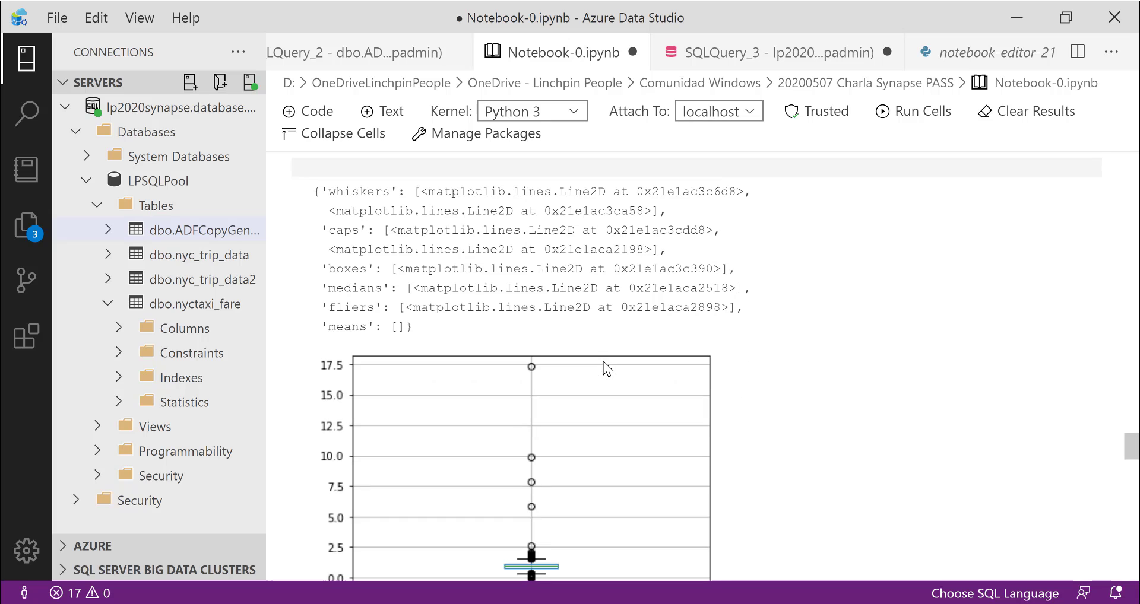
scroll(603, 334, "down", 2)
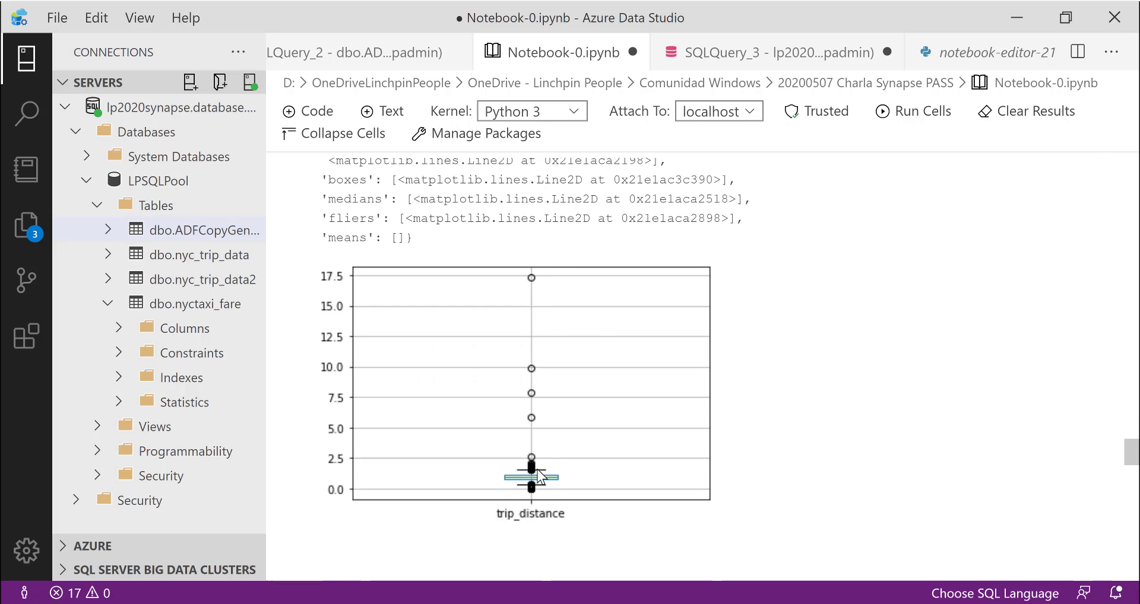
- Rerun the cell plotting the trip_distance density curve and 100-bin histogram, and review the distance-bin cell and bar chart below it
scroll(563, 464, "down", 5)
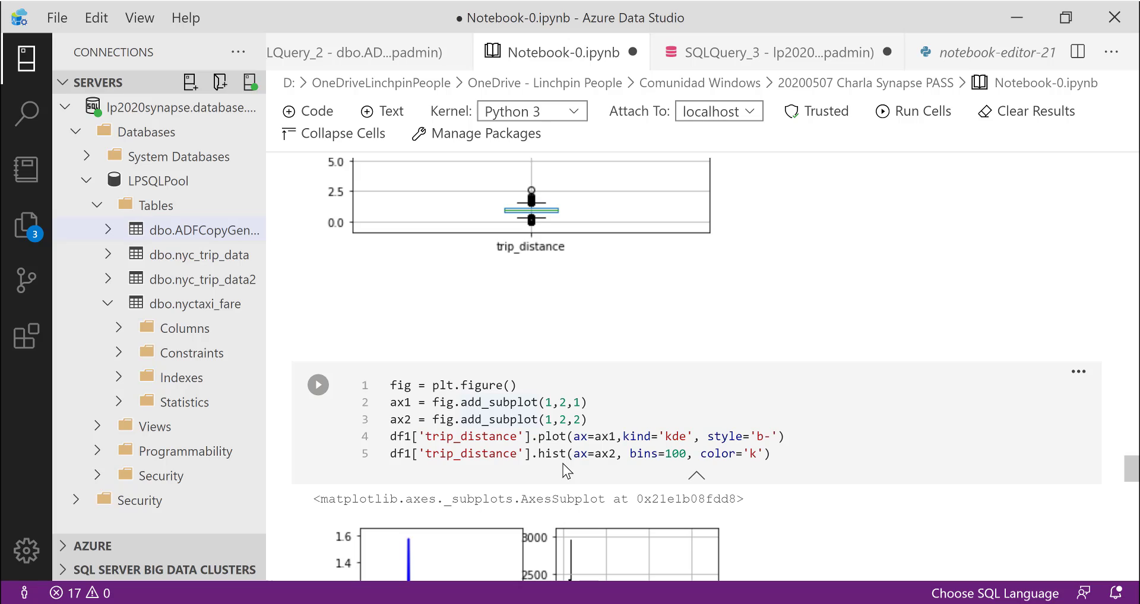
scroll(562, 464, "down", 2)
scroll(562, 465, "down", 2)
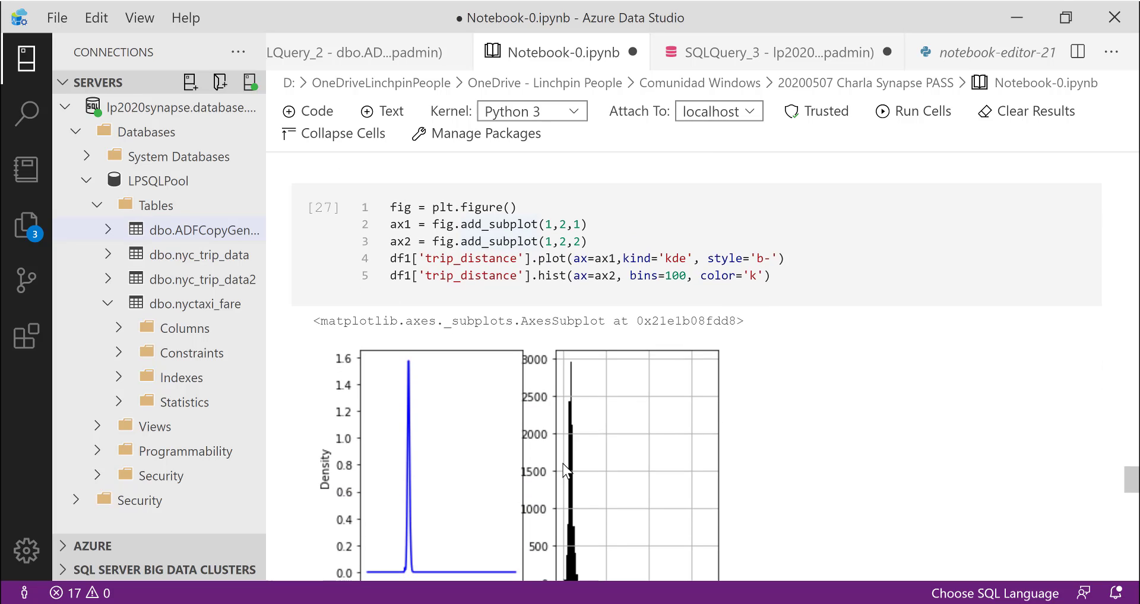
left_click(515, 260)
left_click(318, 207)
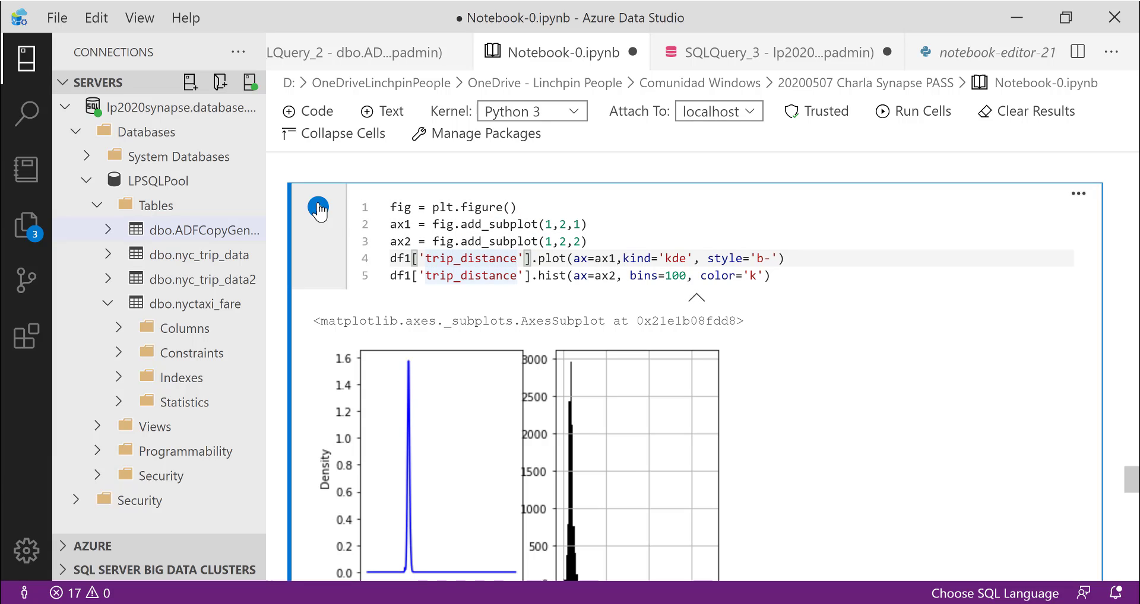
scroll(579, 376, "down", 5)
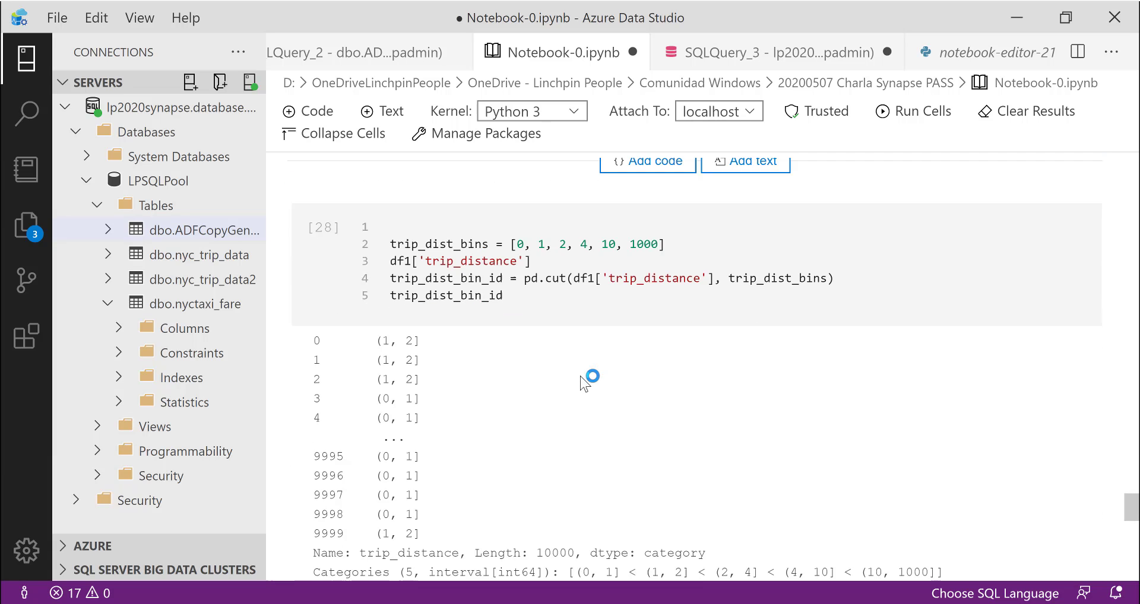
scroll(580, 376, "down", 10)
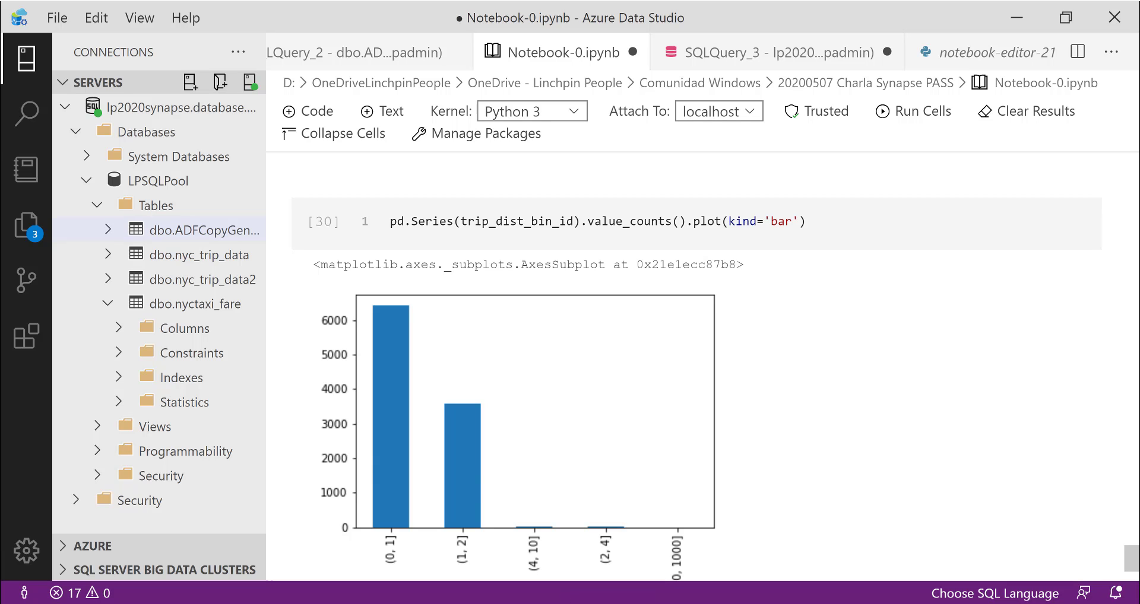
- Switch to the PowerPoint slide show and advance through the materialized view slide to "Aprovechar ISV con Azure Synapse Analytics"
mouse_move(571, 603)
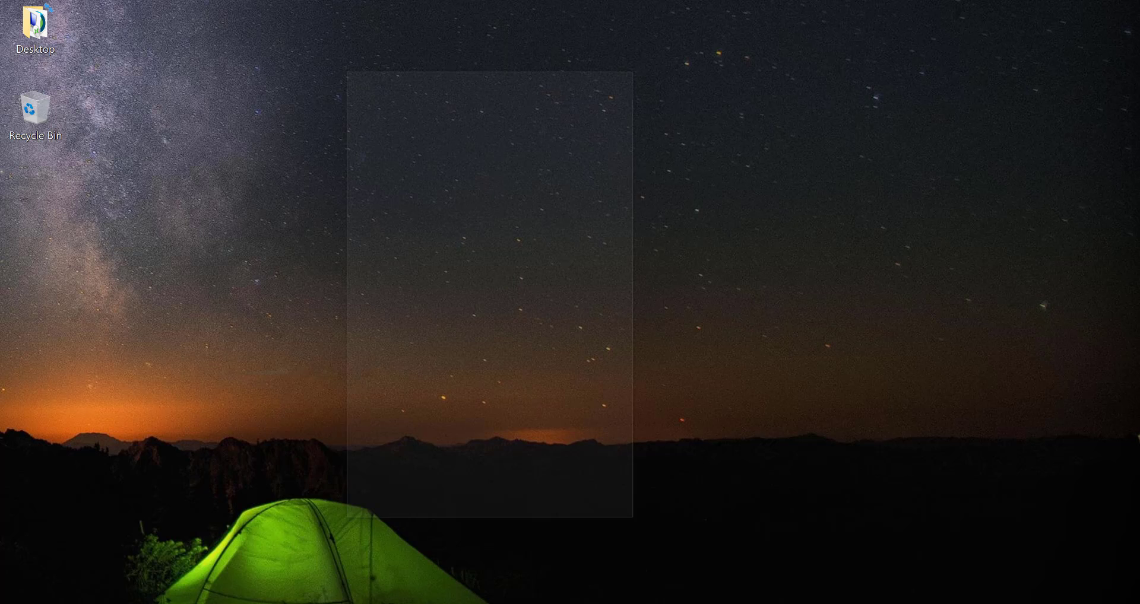
left_click(571, 552)
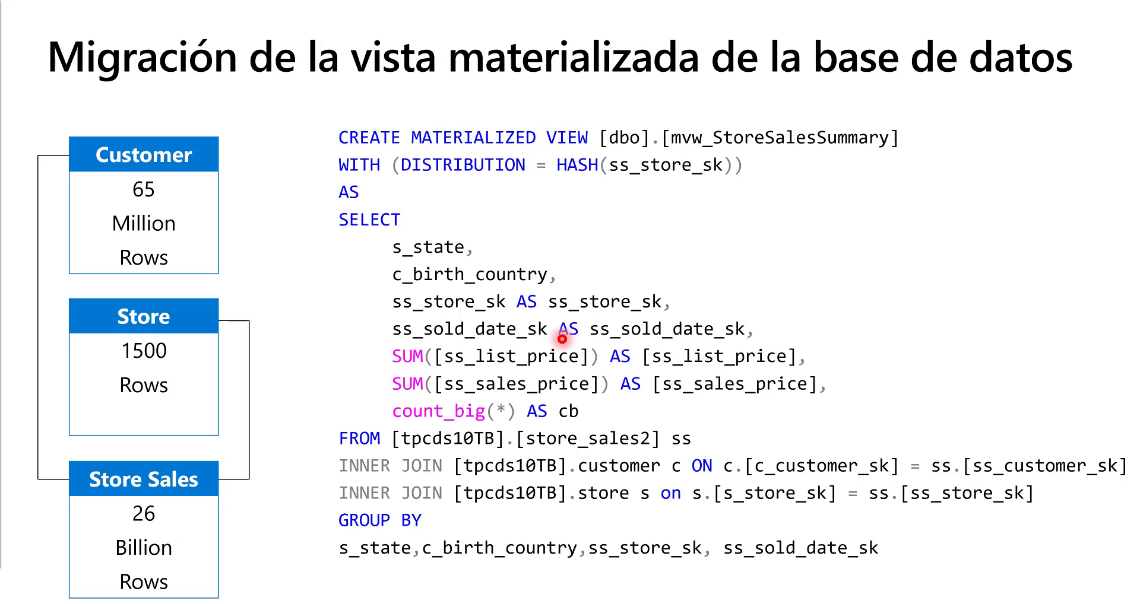
key("Right")
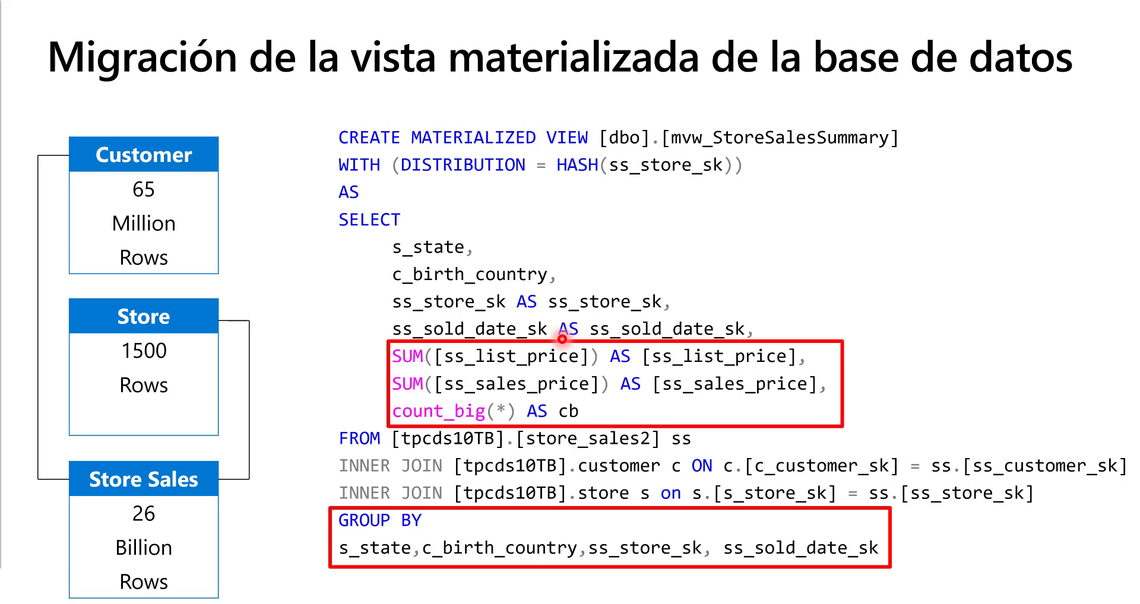
key("Right")
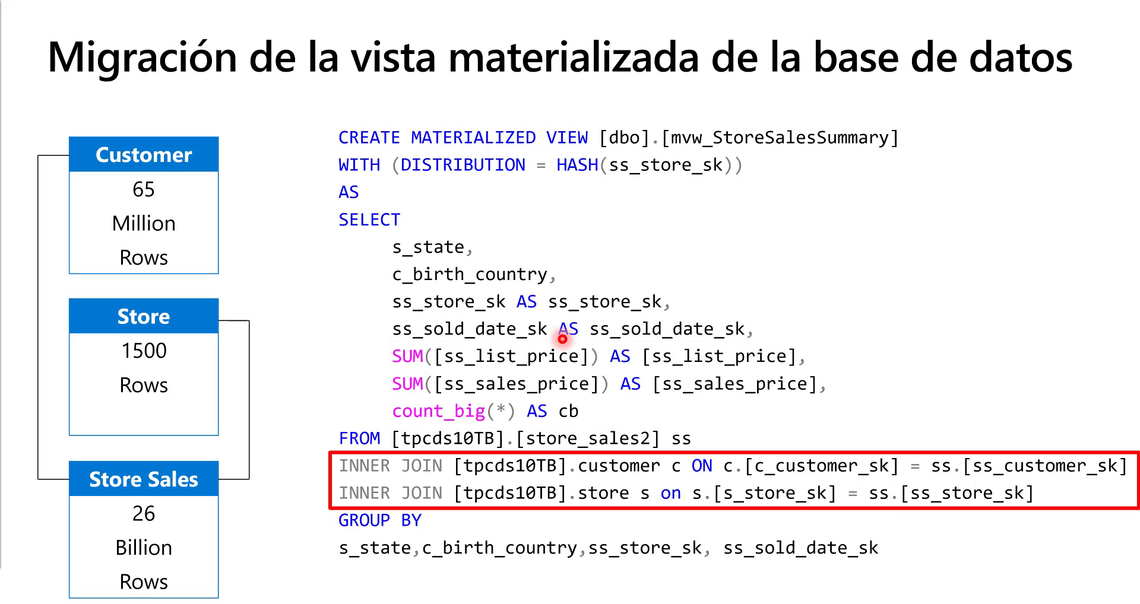
key("Right")
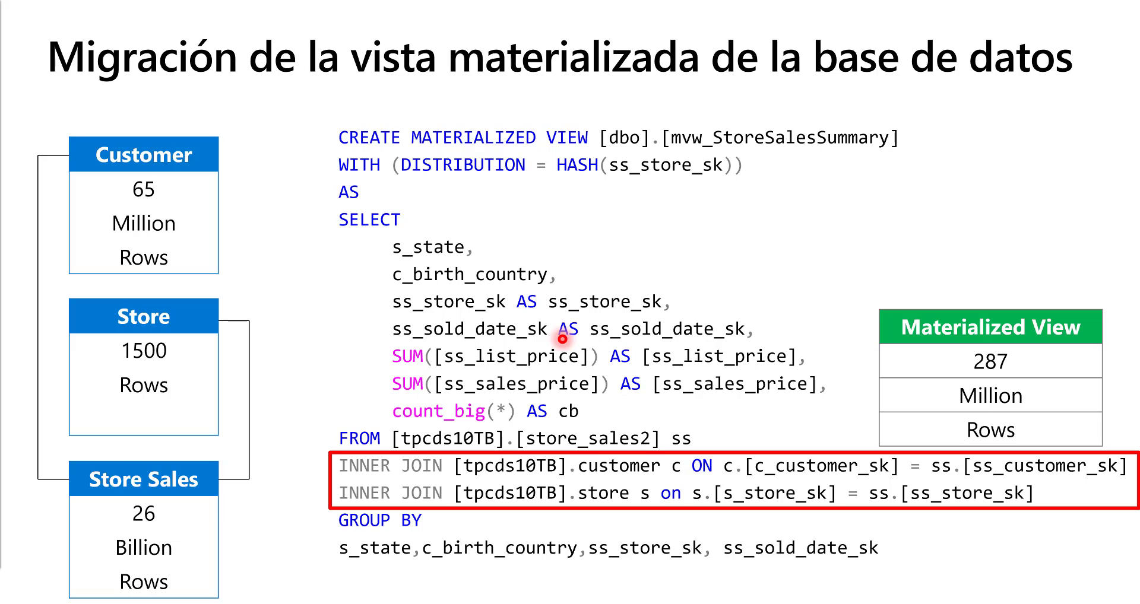
key("Right")
key("Right")
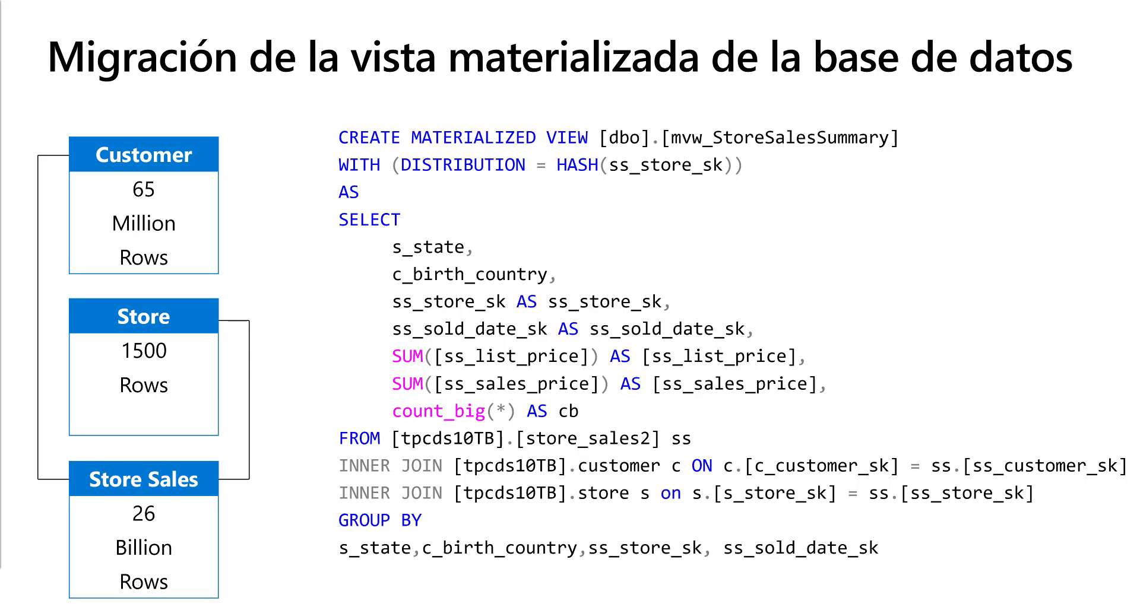
key("Right")
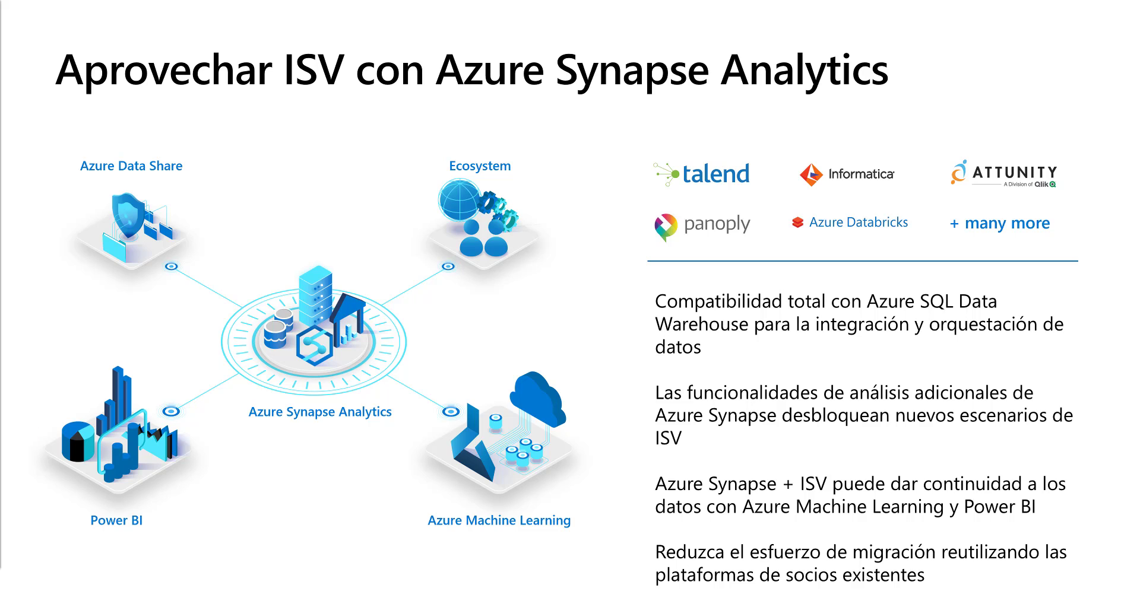
left_click(560, 298)
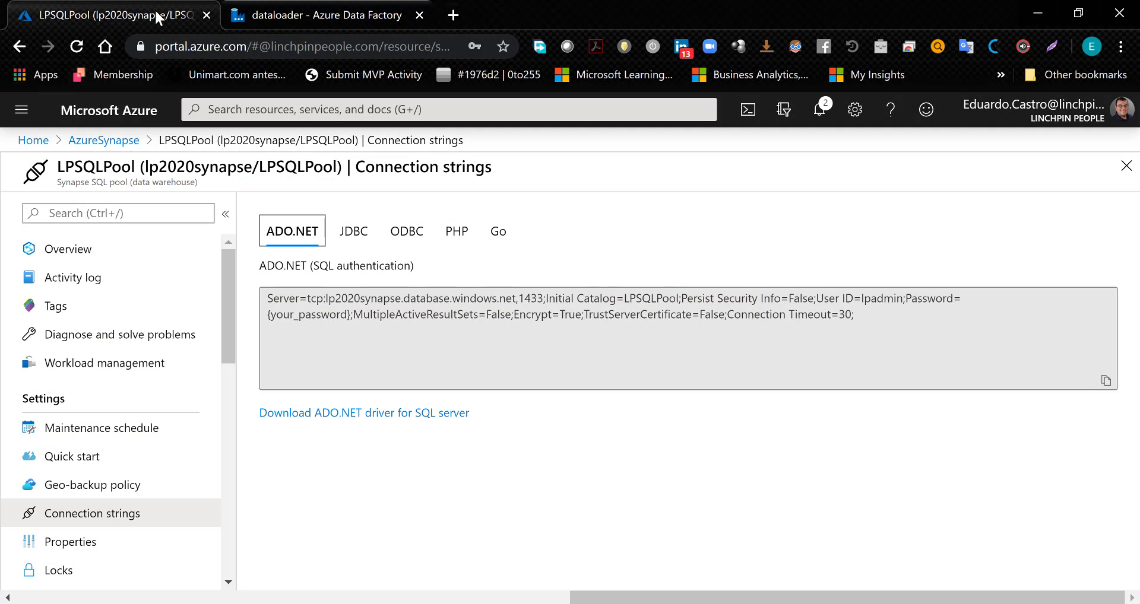
- Search Google for "azure pricing calculator" in a new browser tab and open the Azure Pricing Calculator page
left_click(453, 15)
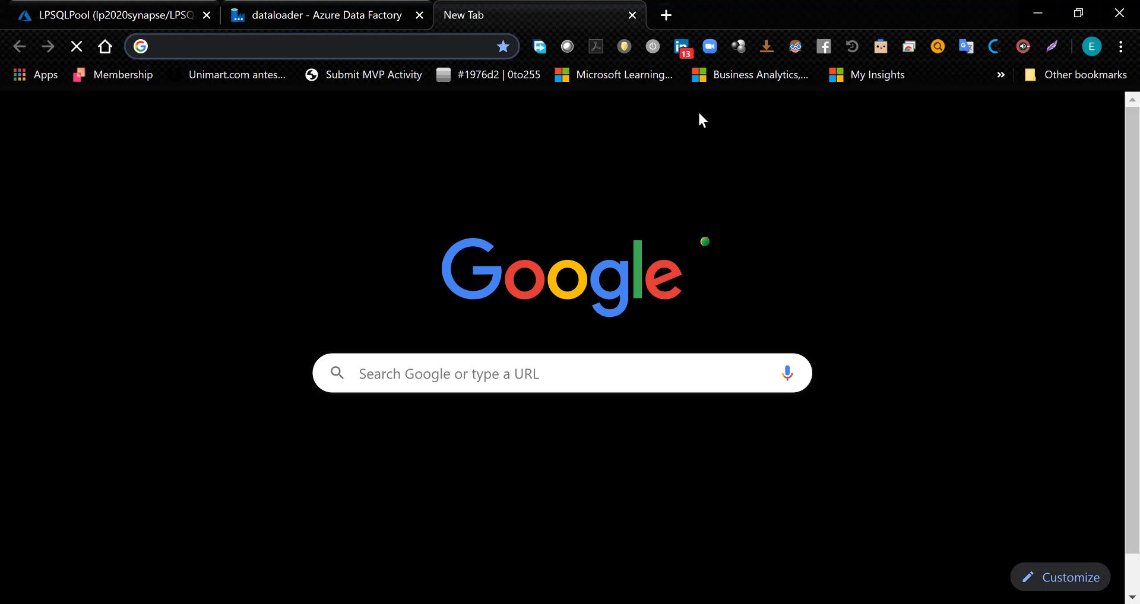
type("azure data")
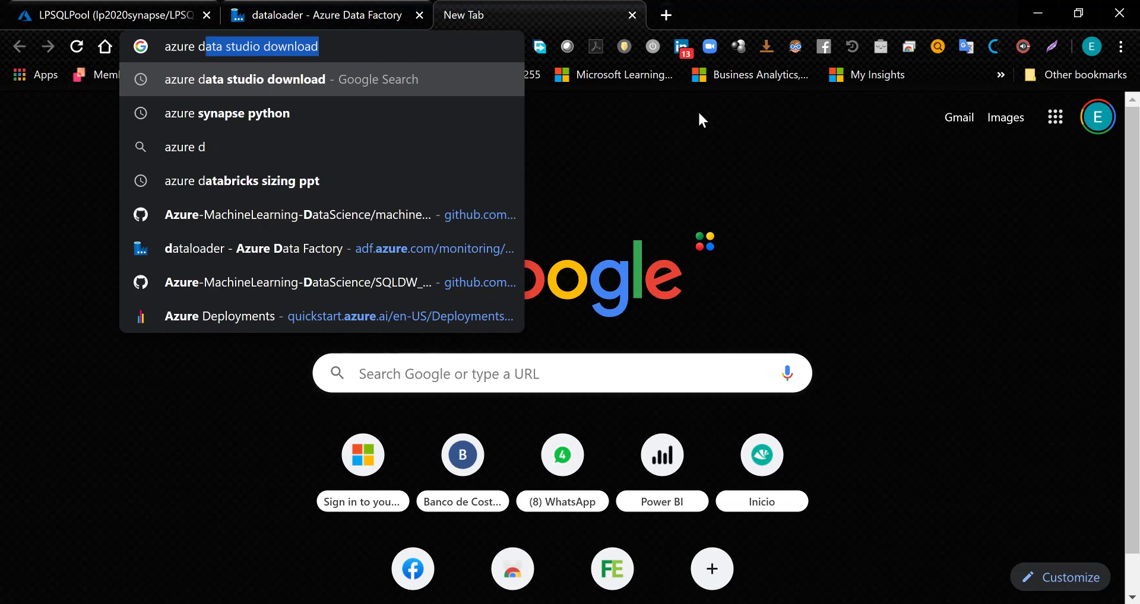
key("Delete")
key("BackSpace")
key("BackSpace")
key("BackSpace")
key("BackSpace")
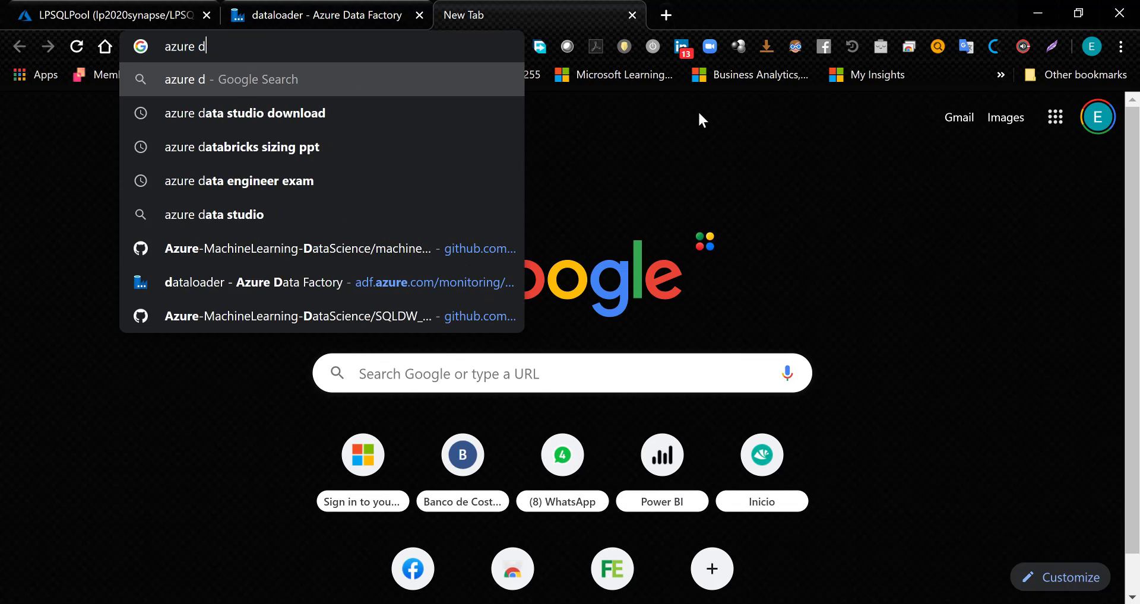
type("pricin")
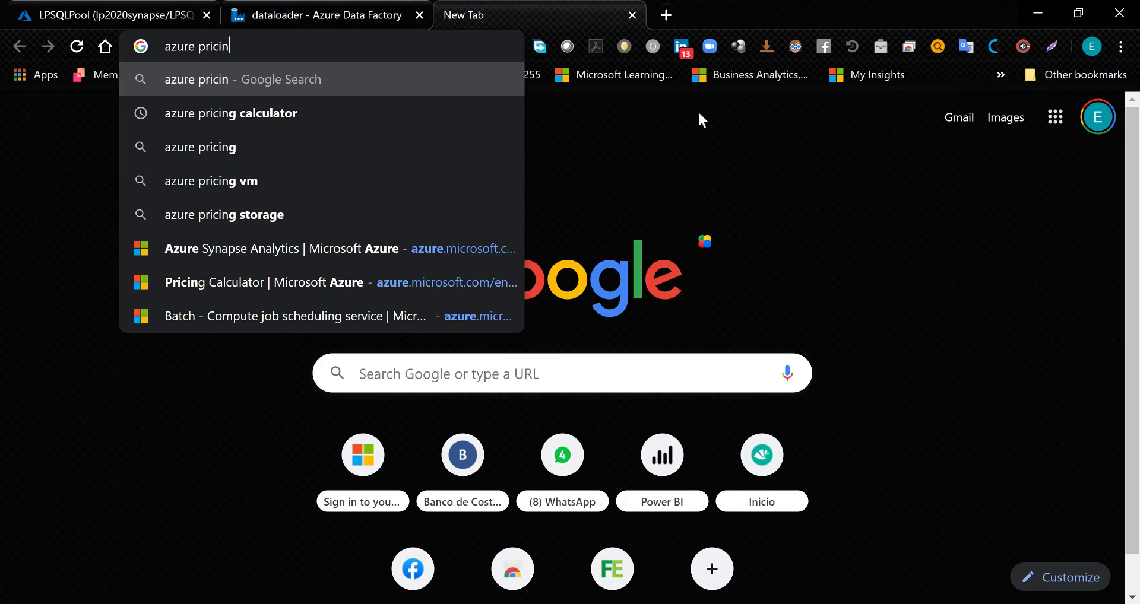
key("Down")
key("Return")
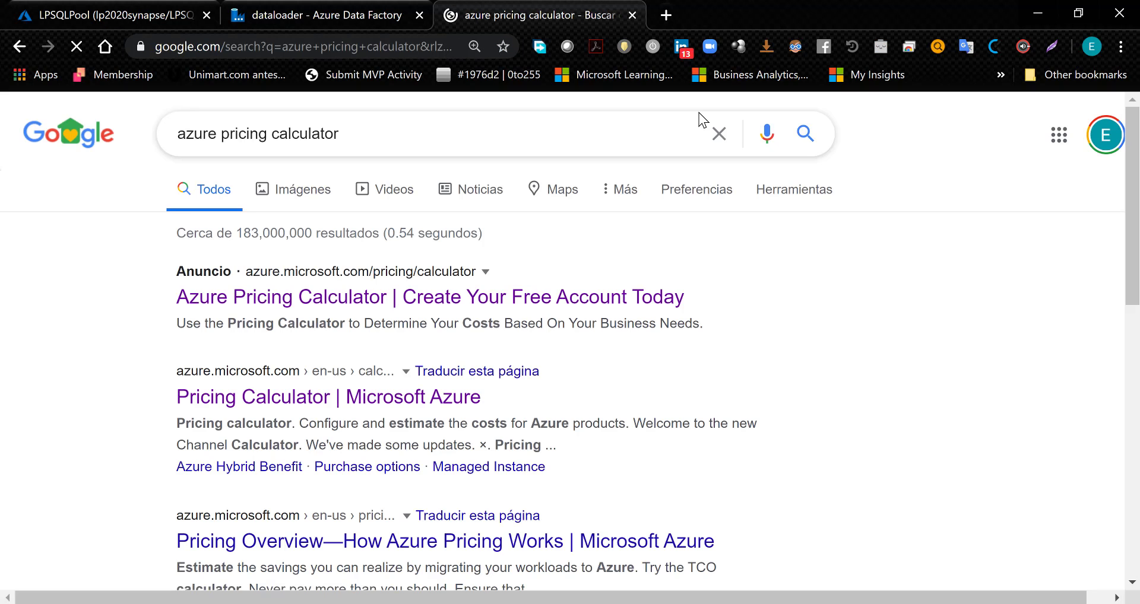
left_click(333, 309)
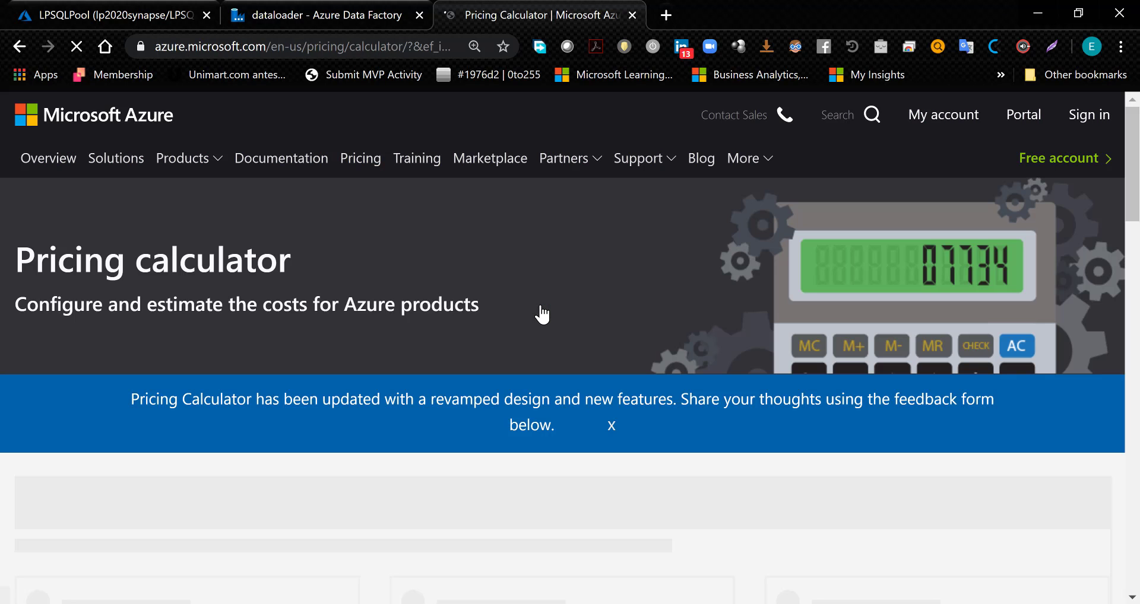
- Look over the calculator's product categories, featured products and estimate section
scroll(698, 427, "down", 8)
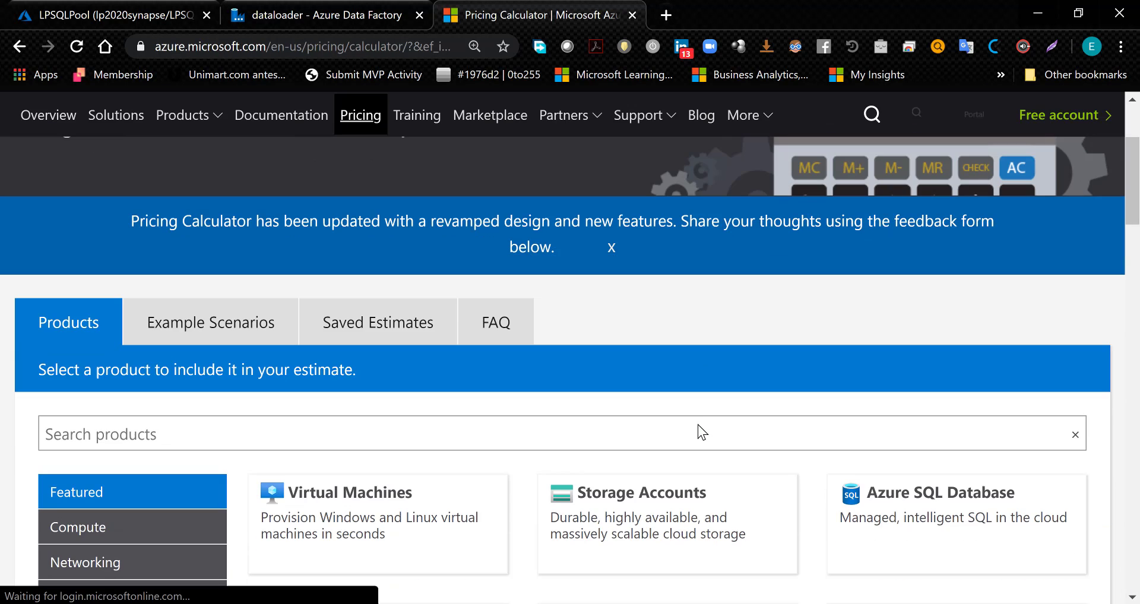
scroll(698, 426, "down", 3)
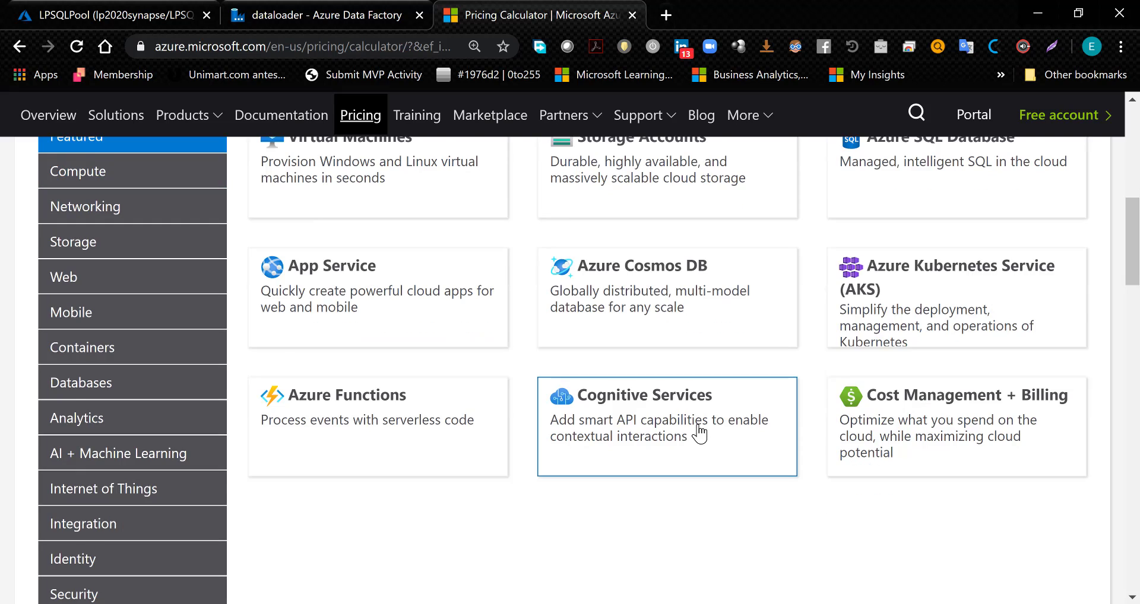
scroll(698, 426, "down", 4)
scroll(697, 425, "down", 3)
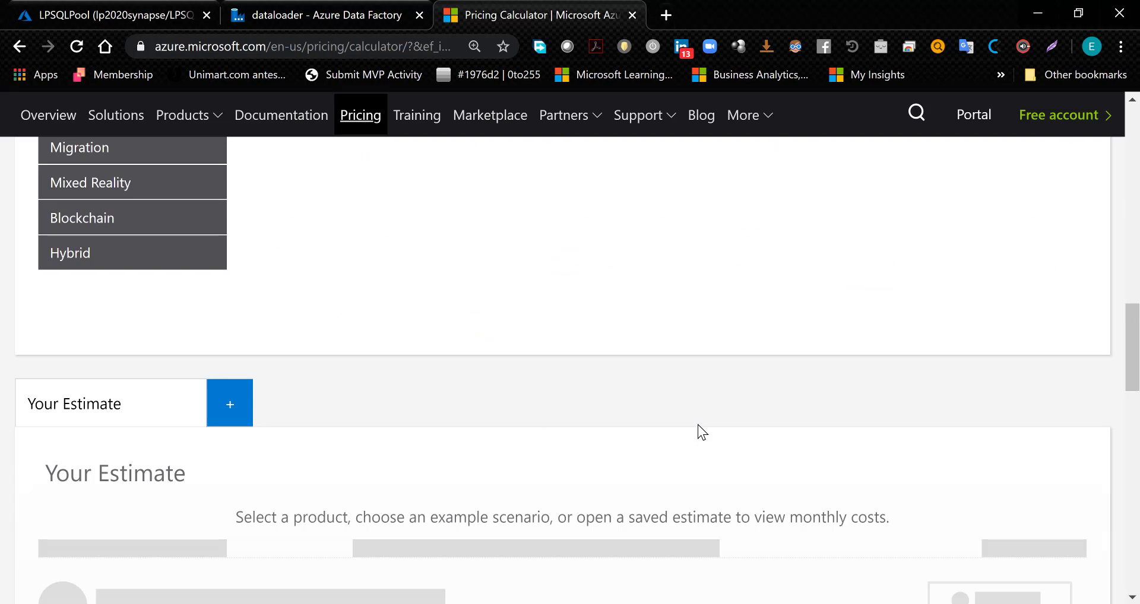
scroll(697, 424, "down", 3)
scroll(697, 425, "down", 5)
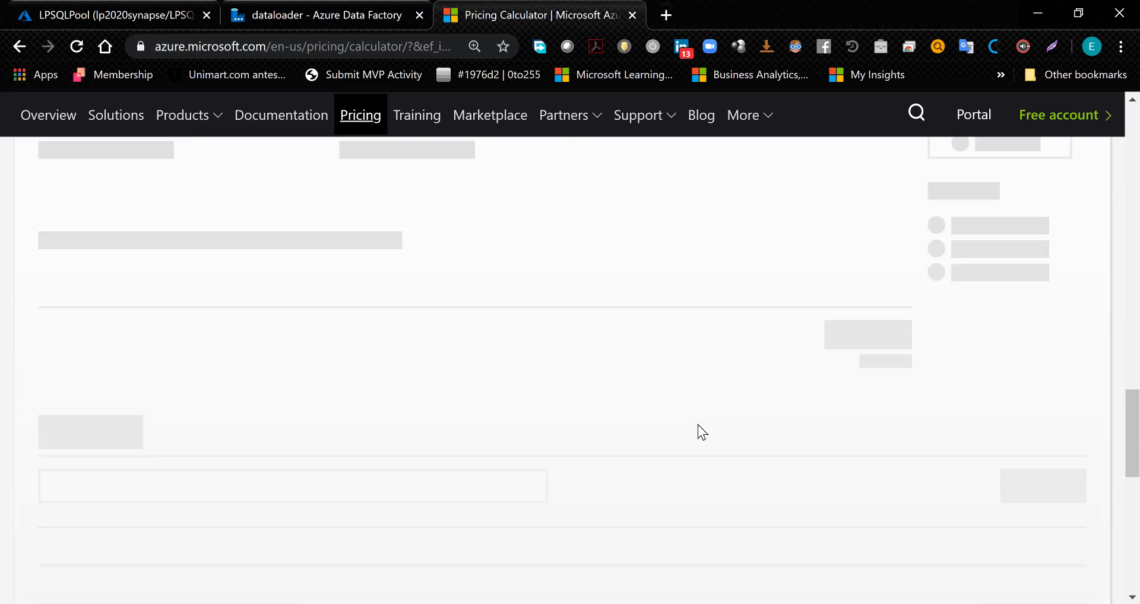
scroll(697, 425, "up", 10)
scroll(697, 425, "up", 15)
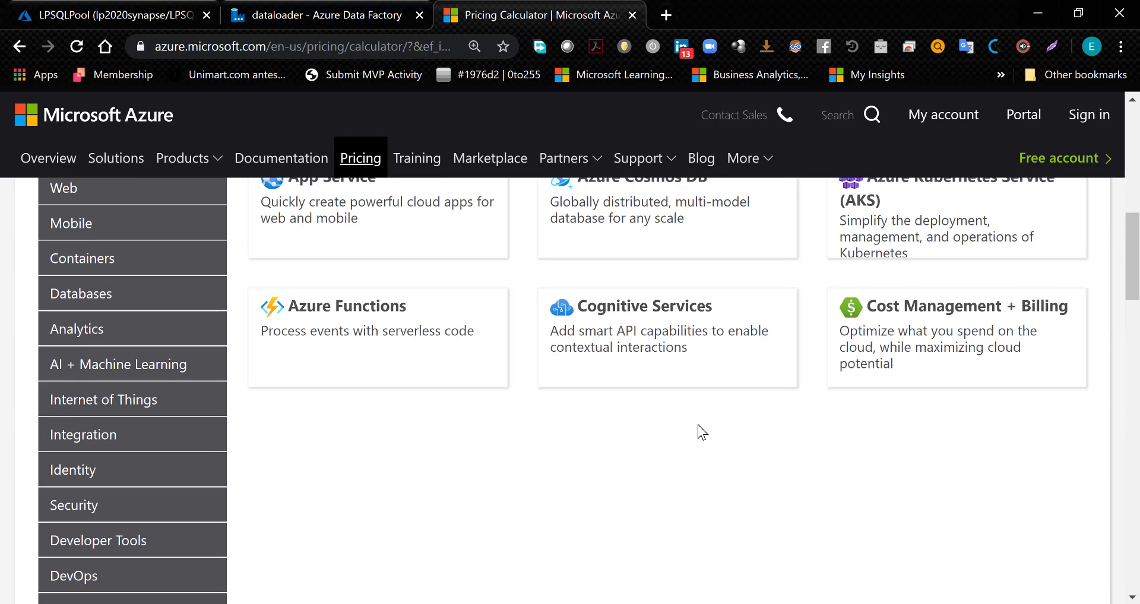
scroll(697, 423, "down", 3)
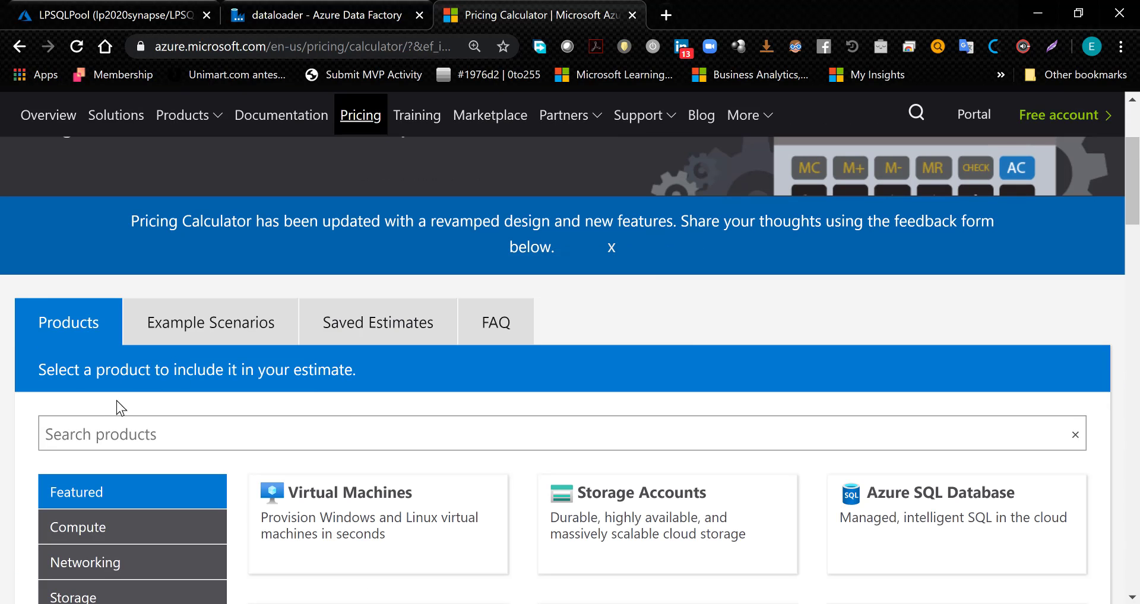
- Find the product with "azure sy", add Azure Synapse Analytics to the estimate and go to its configuration
left_click(105, 435)
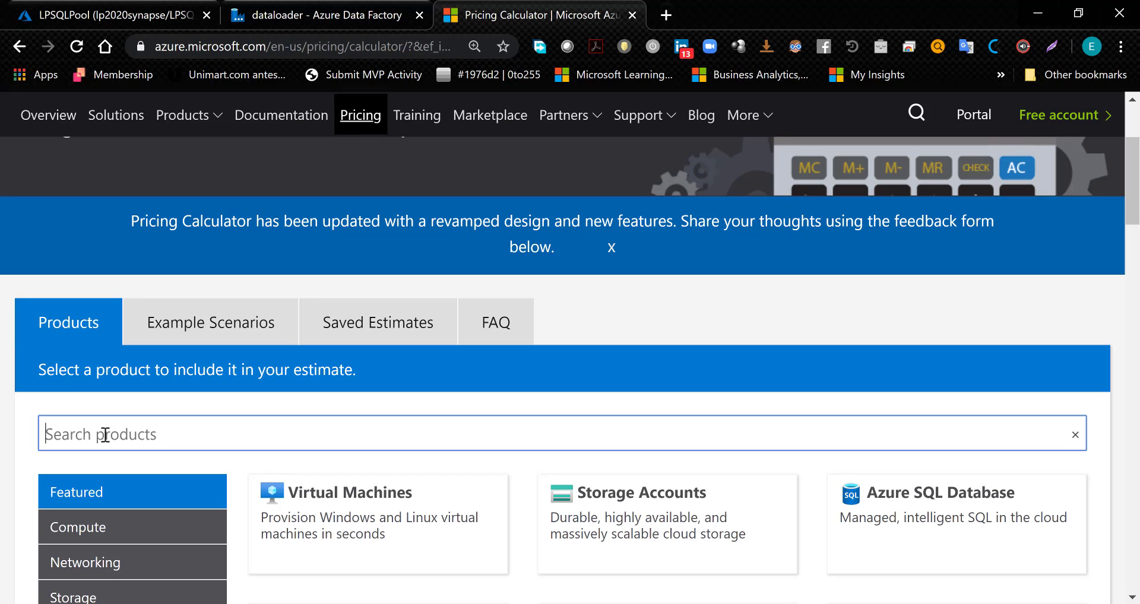
type("azure")
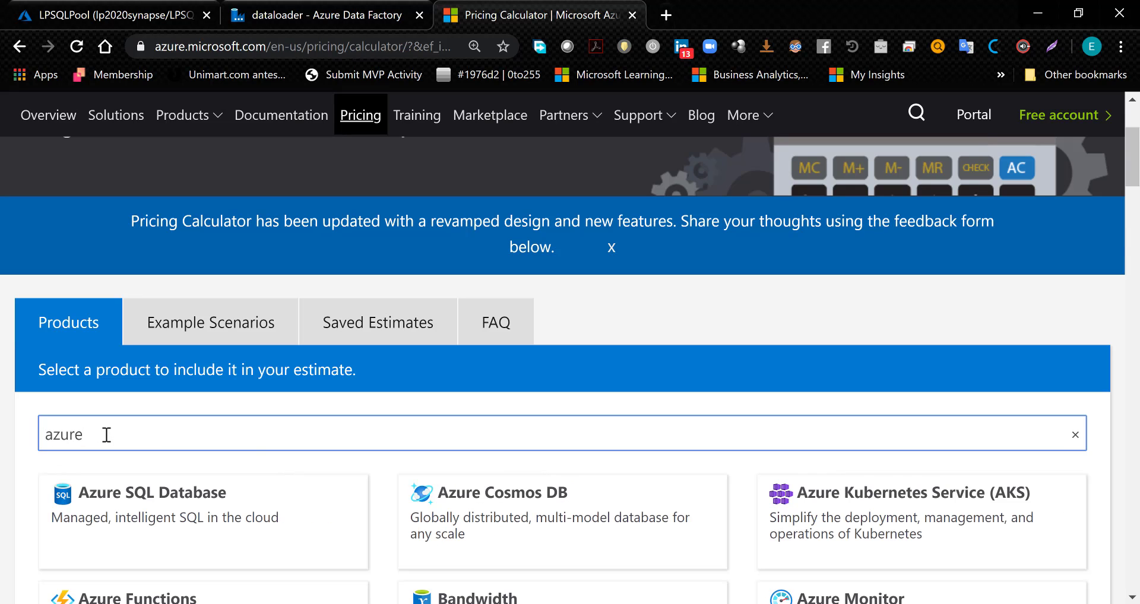
type(" sy")
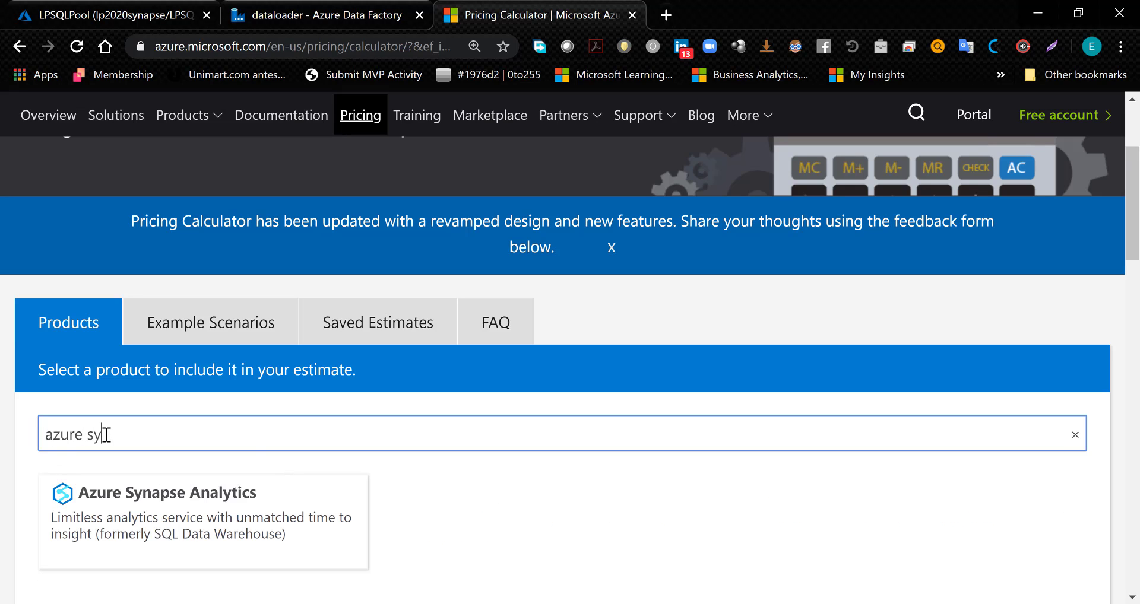
left_click(135, 517)
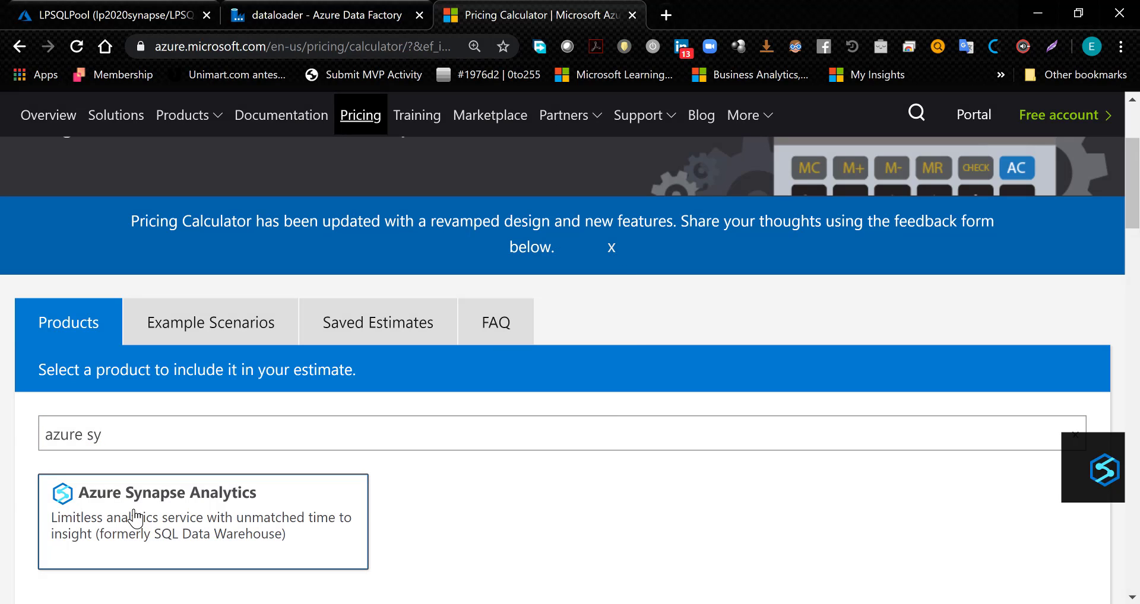
left_click(895, 482)
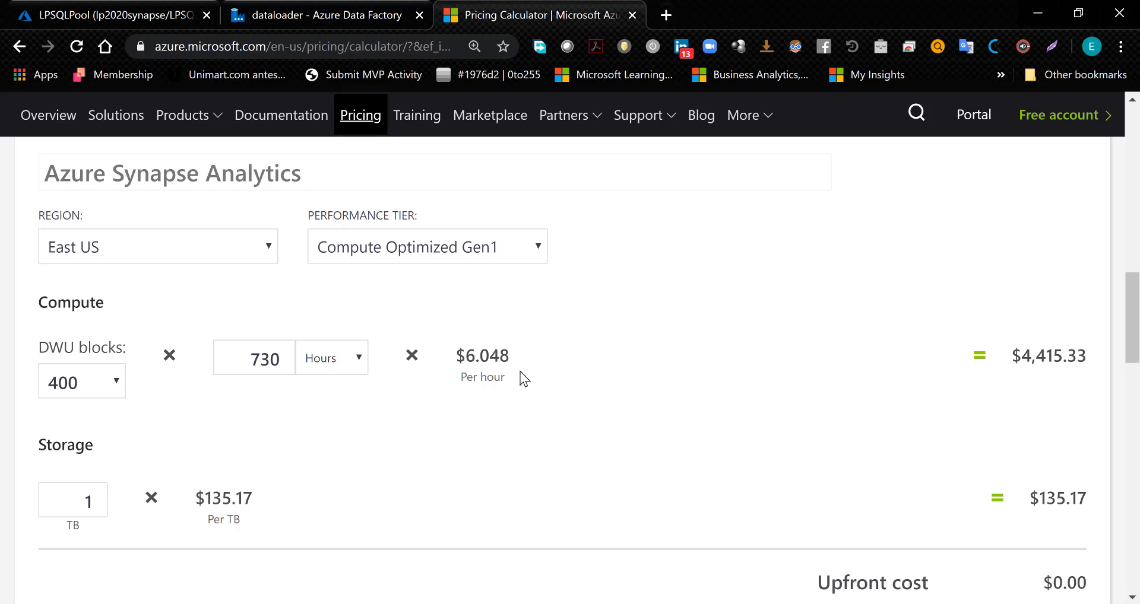
- Set the Azure Synapse Analytics estimate to the Compute Optimized Gen2 performance tier with 100 DWU blocks
left_click(537, 243)
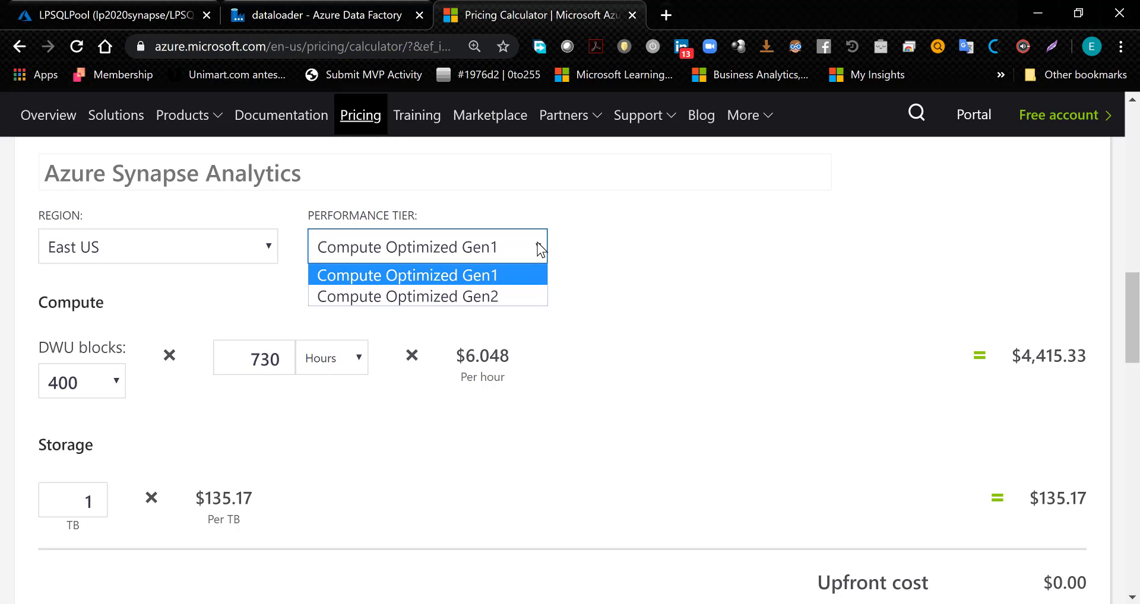
left_click(492, 295)
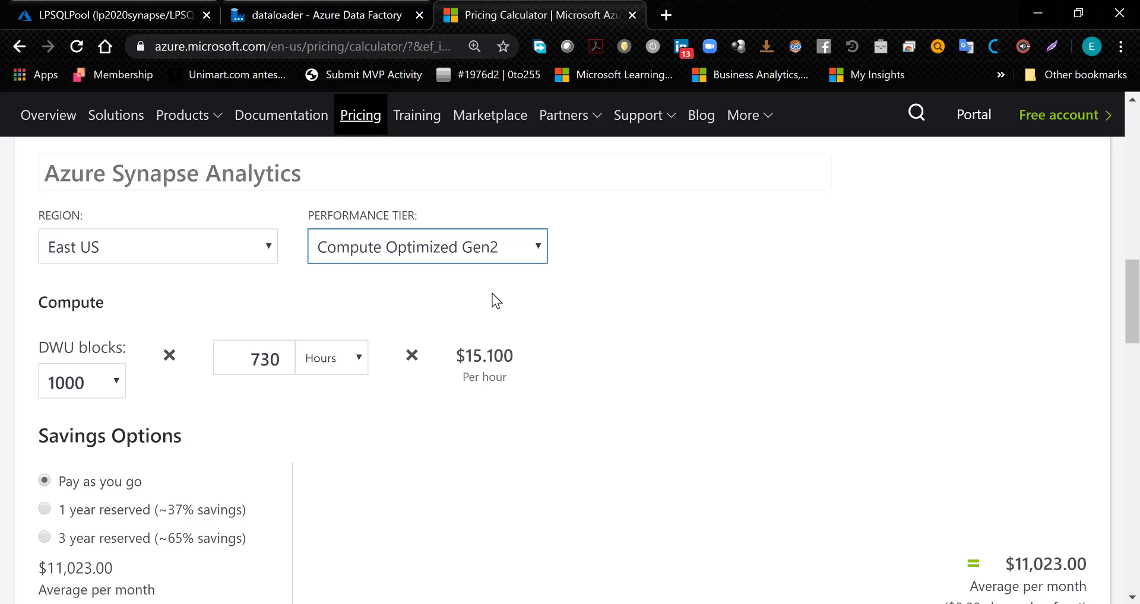
key("ctrl+minus")
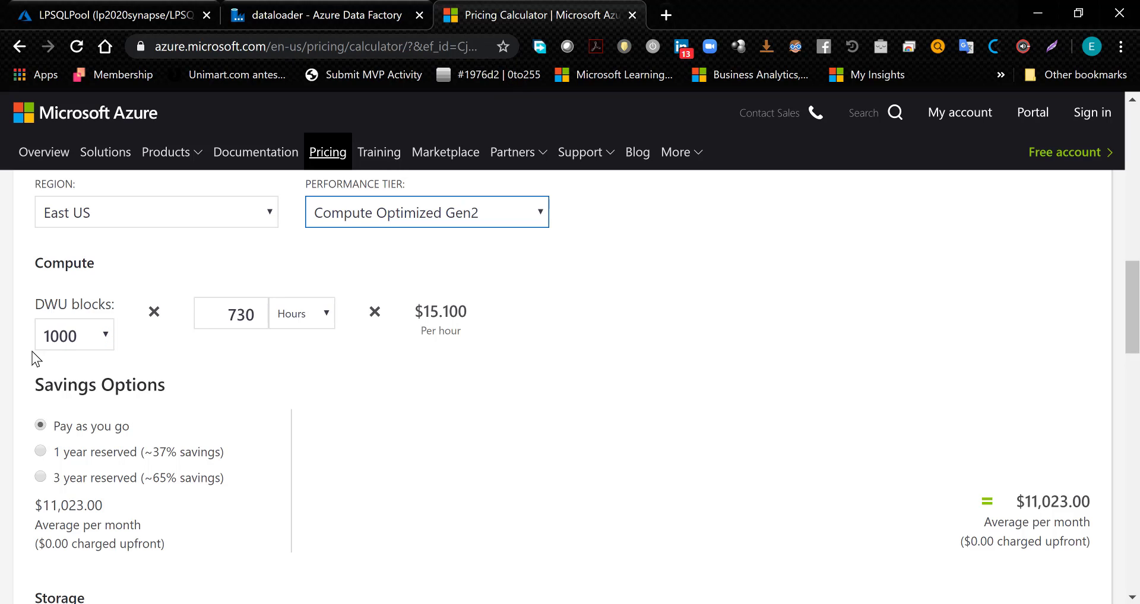
left_click(78, 328)
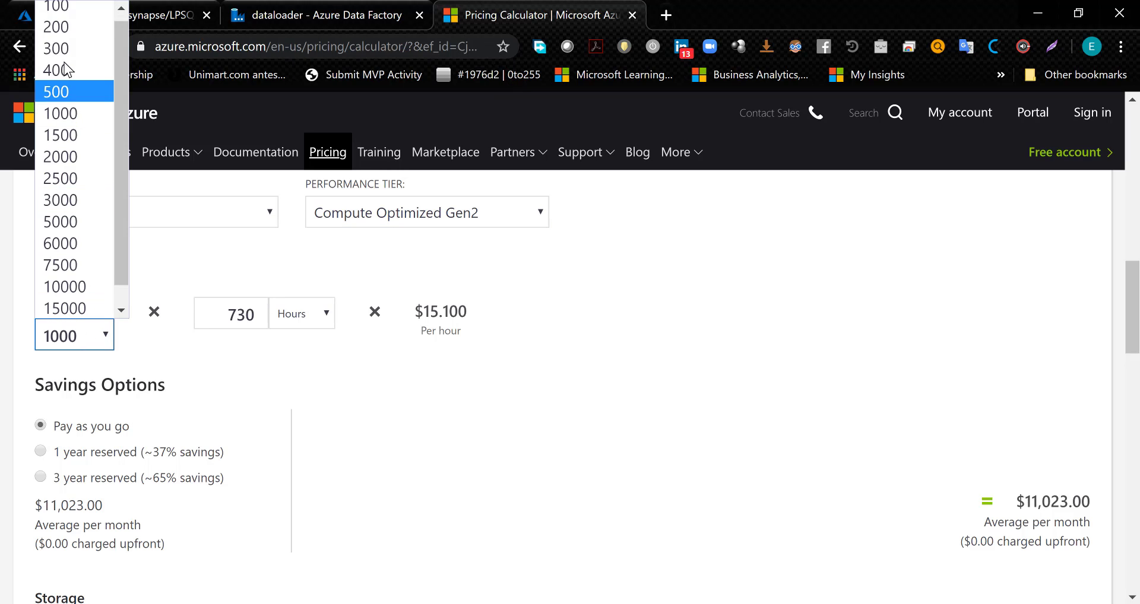
left_click(56, 12)
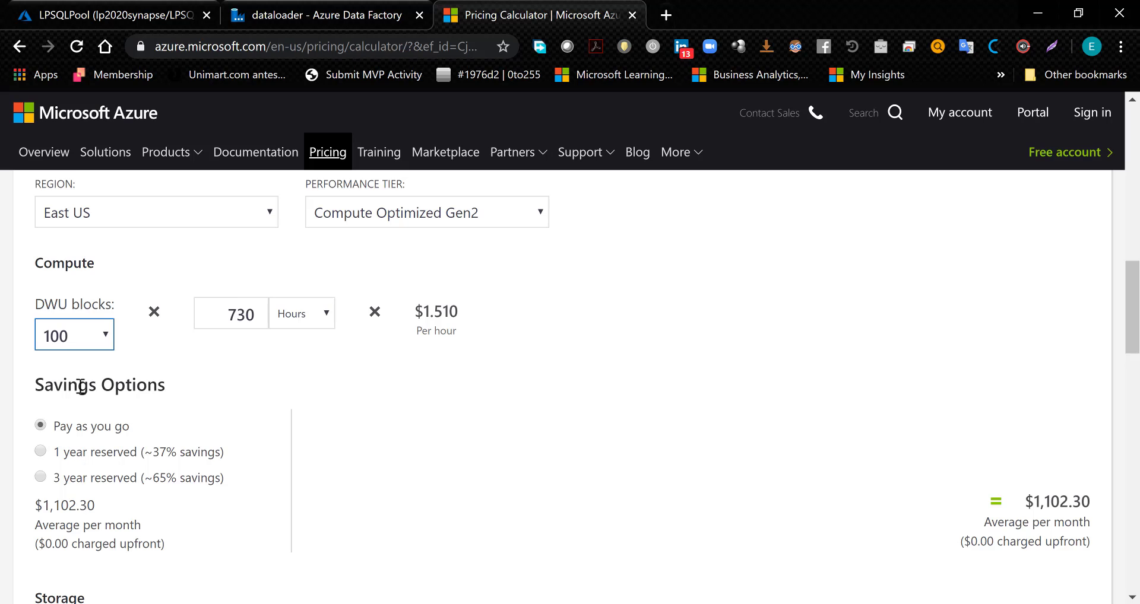
- Try 200, 1000 and 30000 DWU blocks in the Azure Synapse Analytics estimate to compare the monthly compute cost
left_click(110, 334)
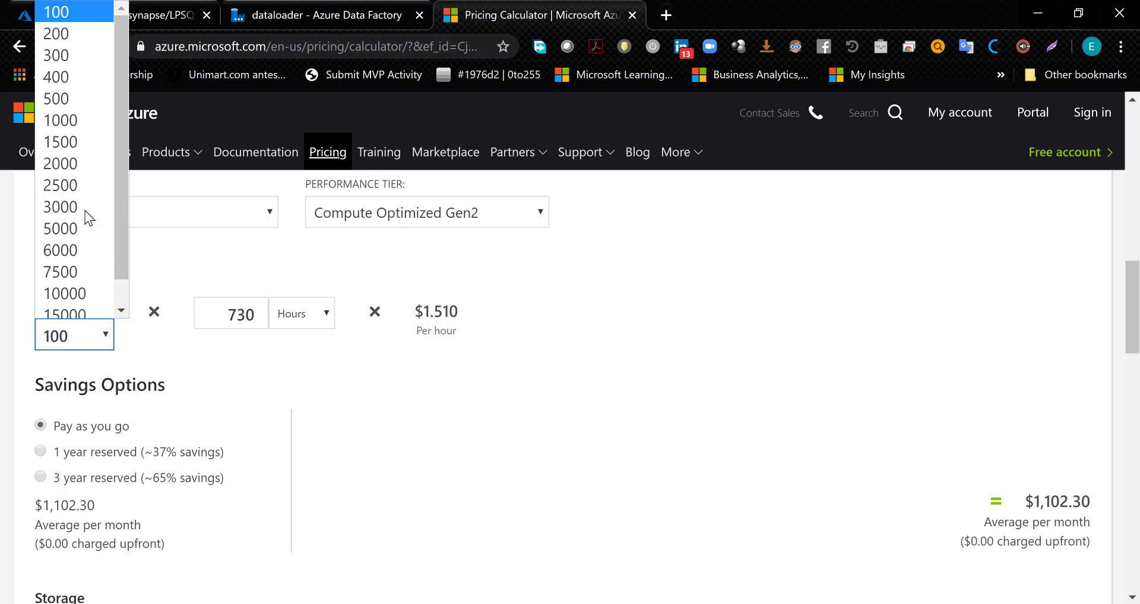
left_click(69, 28)
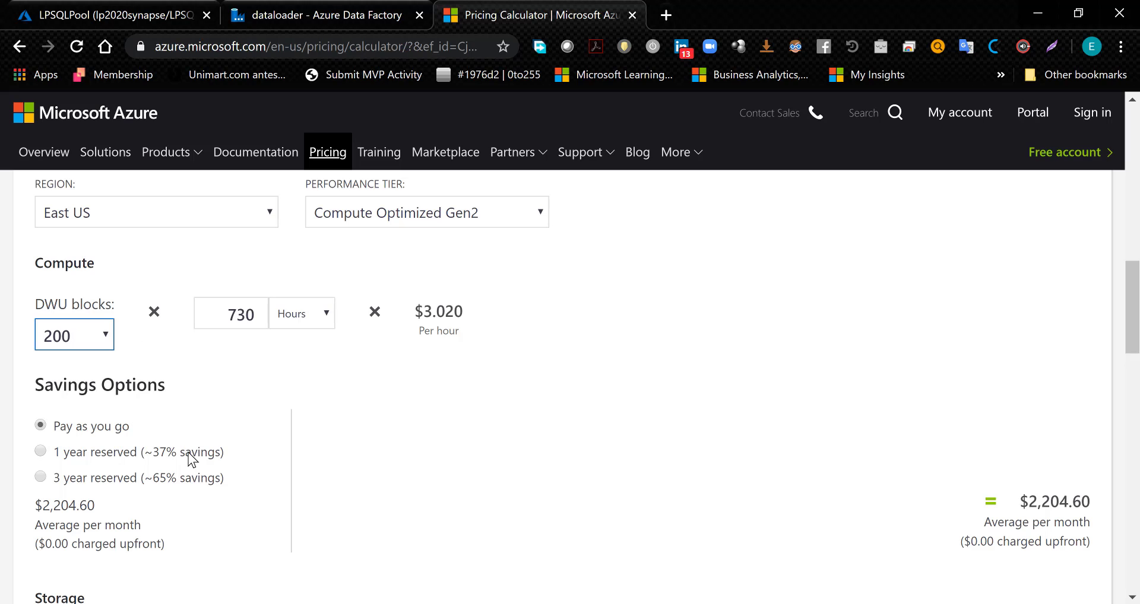
left_click(105, 336)
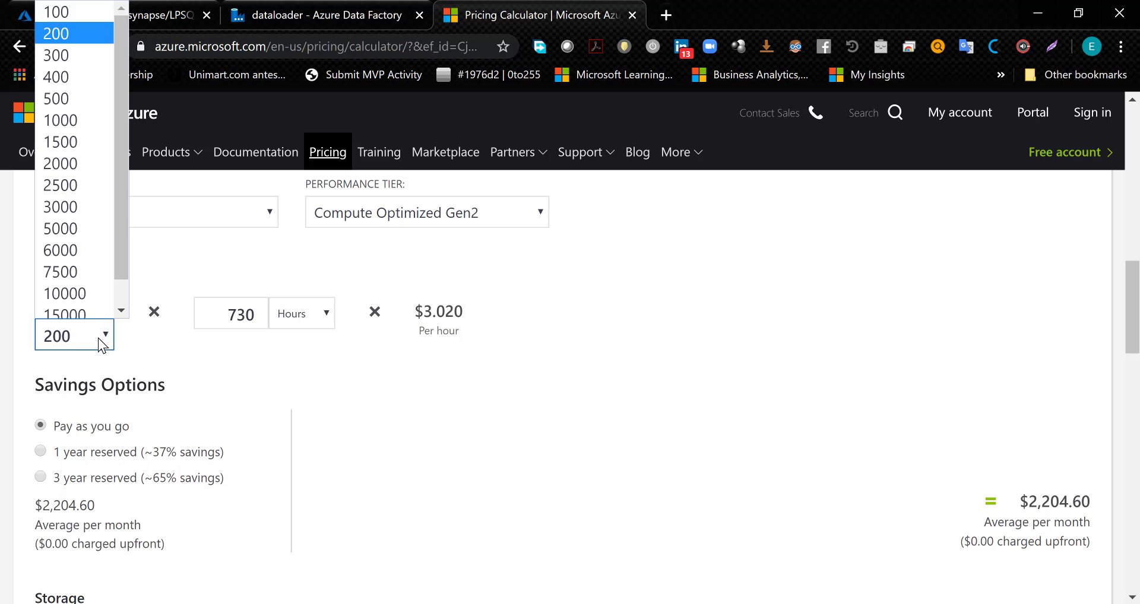
left_click(91, 114)
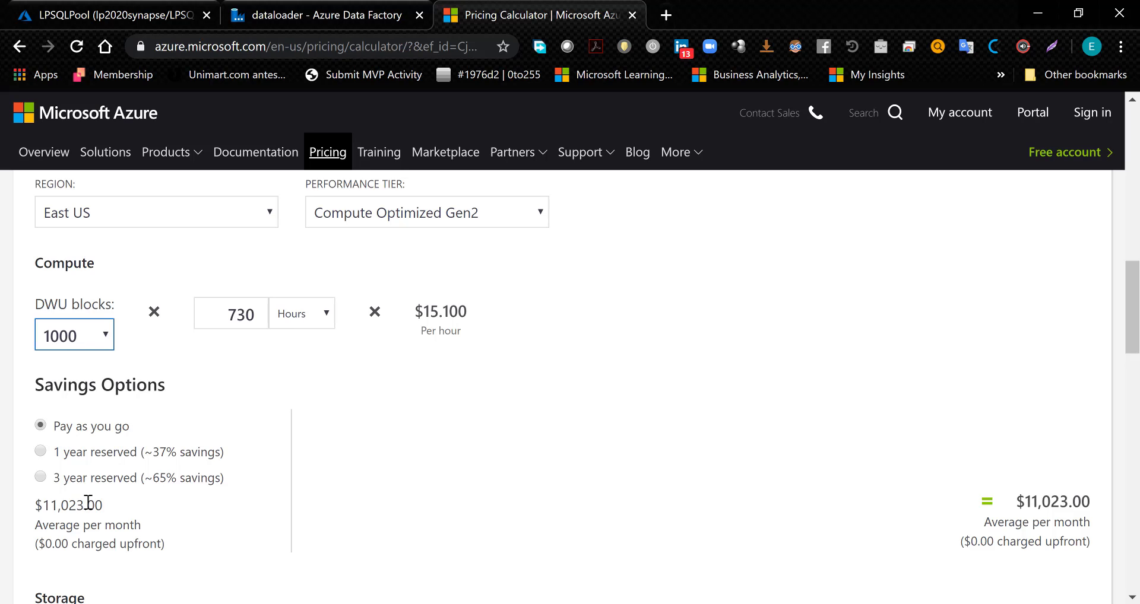
left_click(97, 333)
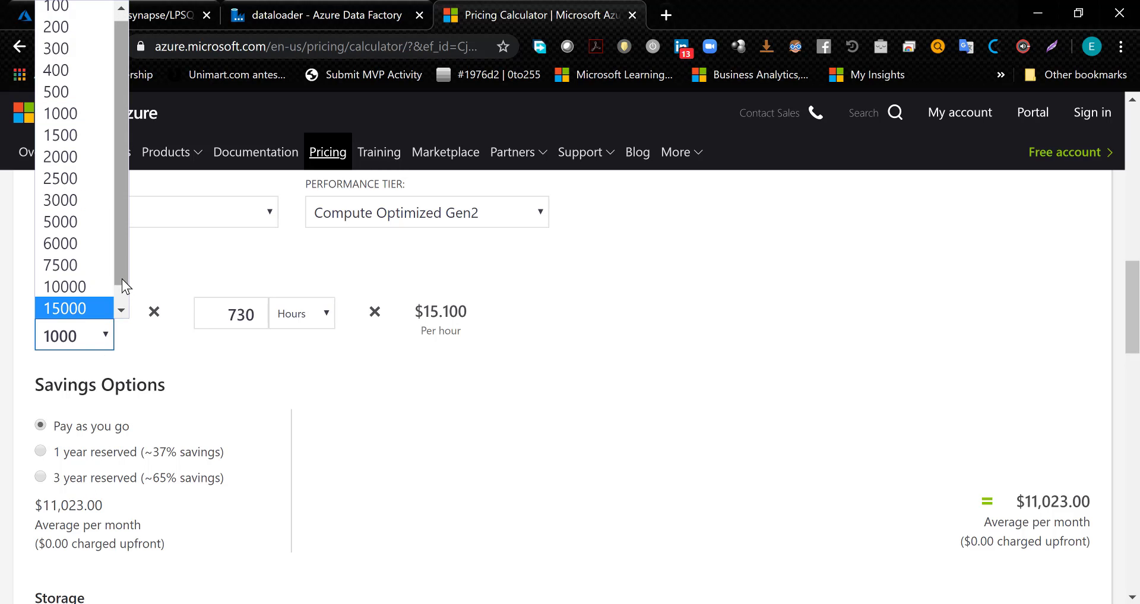
left_click(121, 311)
left_click(82, 308)
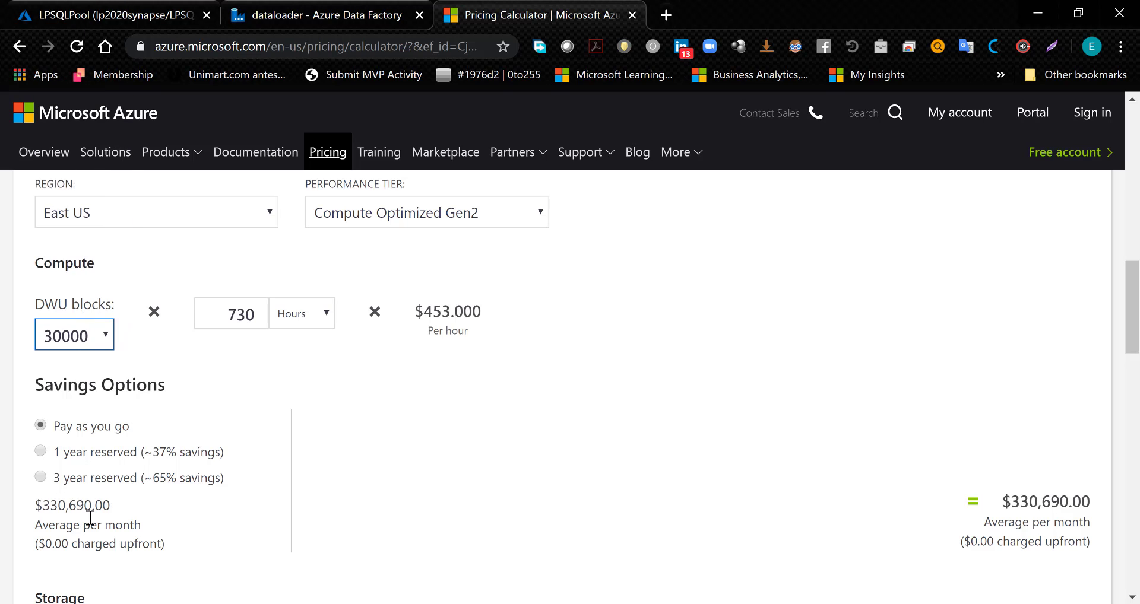
- Set the DWU blocks to 2000 and review the estimate's average compute cost, storage and monthly cost
left_click(97, 337)
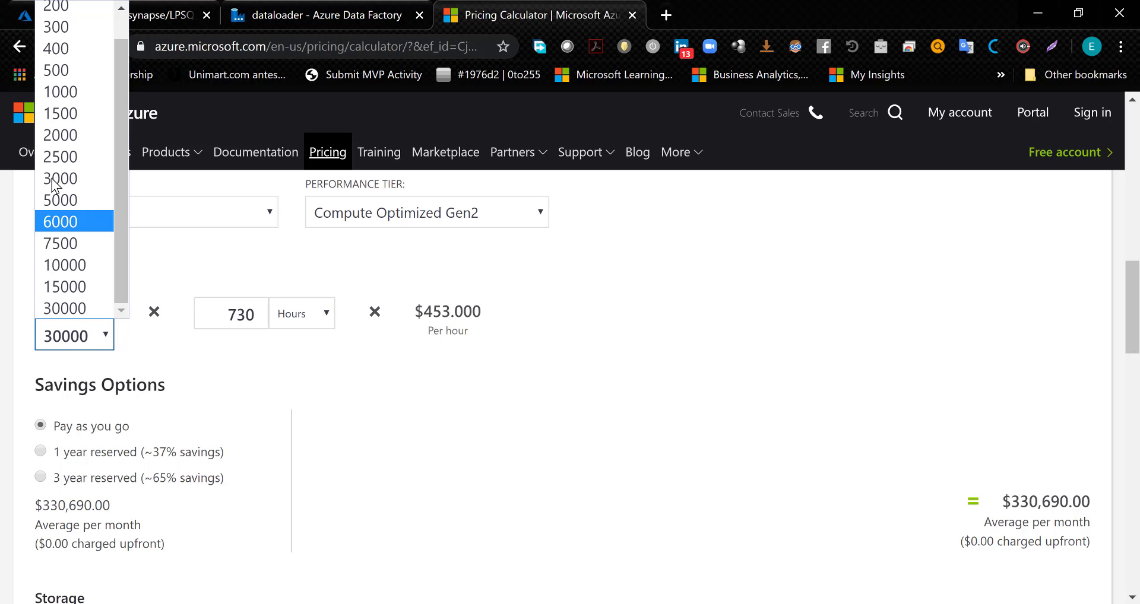
left_click(65, 135)
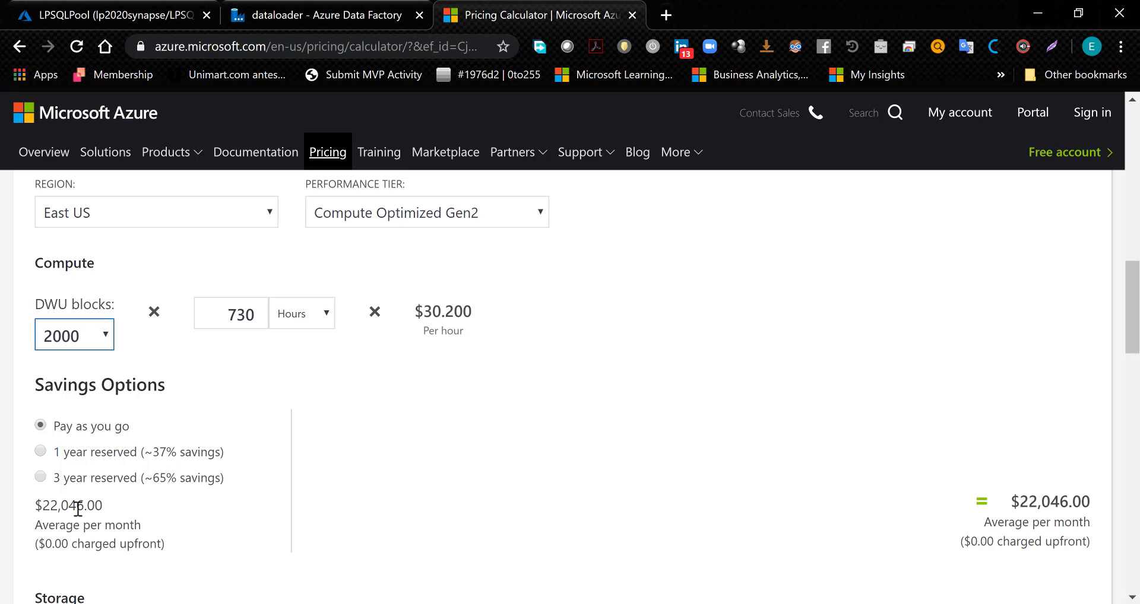
left_click_drag(43, 507, 89, 506)
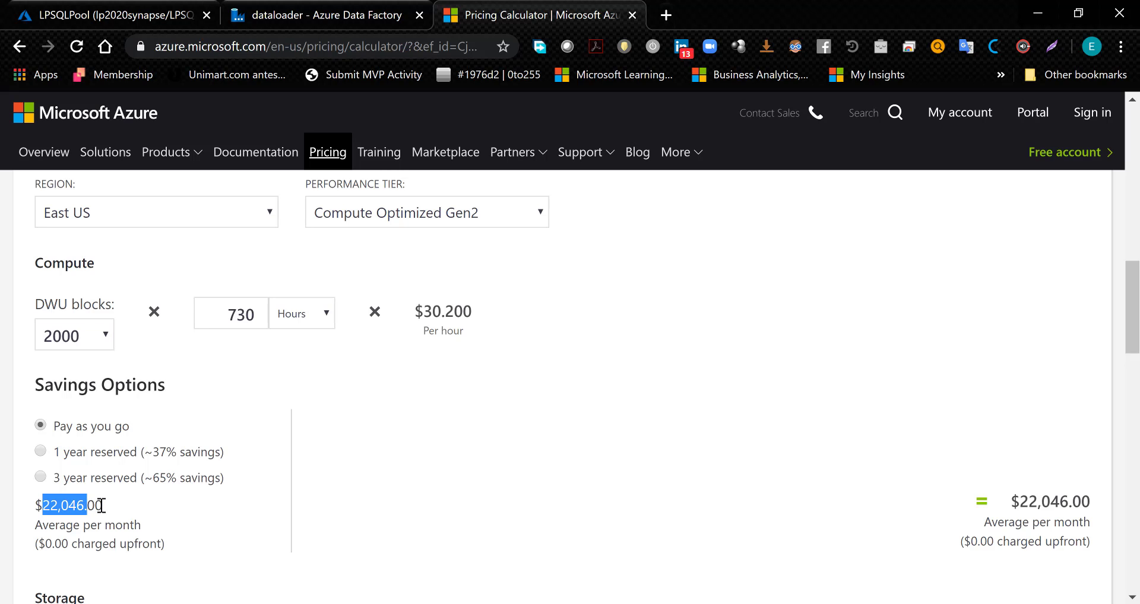
left_click(101, 505)
scroll(715, 502, "down", 4)
scroll(715, 501, "down", 1)
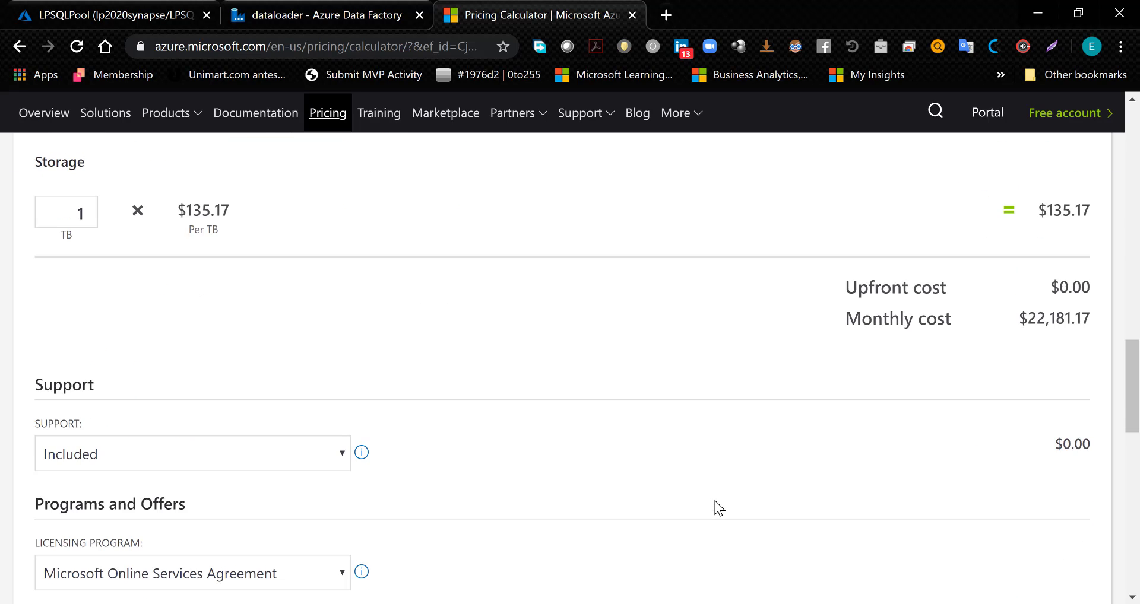
scroll(715, 501, "up", 2)
scroll(714, 501, "up", 2)
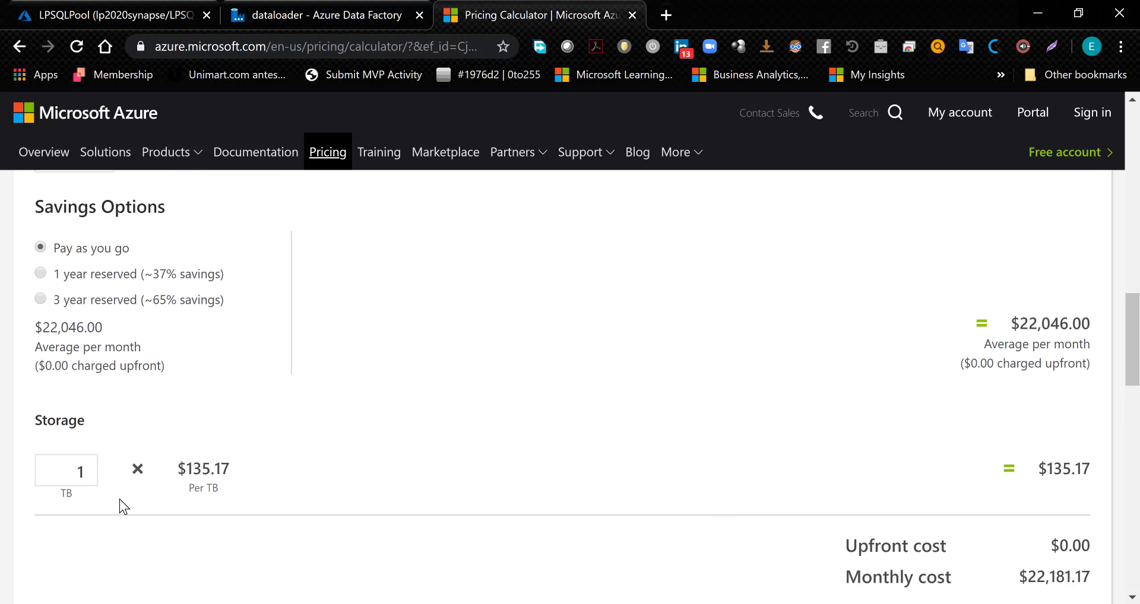
- Try storage amounts of 100, 10 and 3 TB in the Synapse estimate
left_click_drag(65, 473, 88, 473)
mouse_move(402, 603)
type("100")
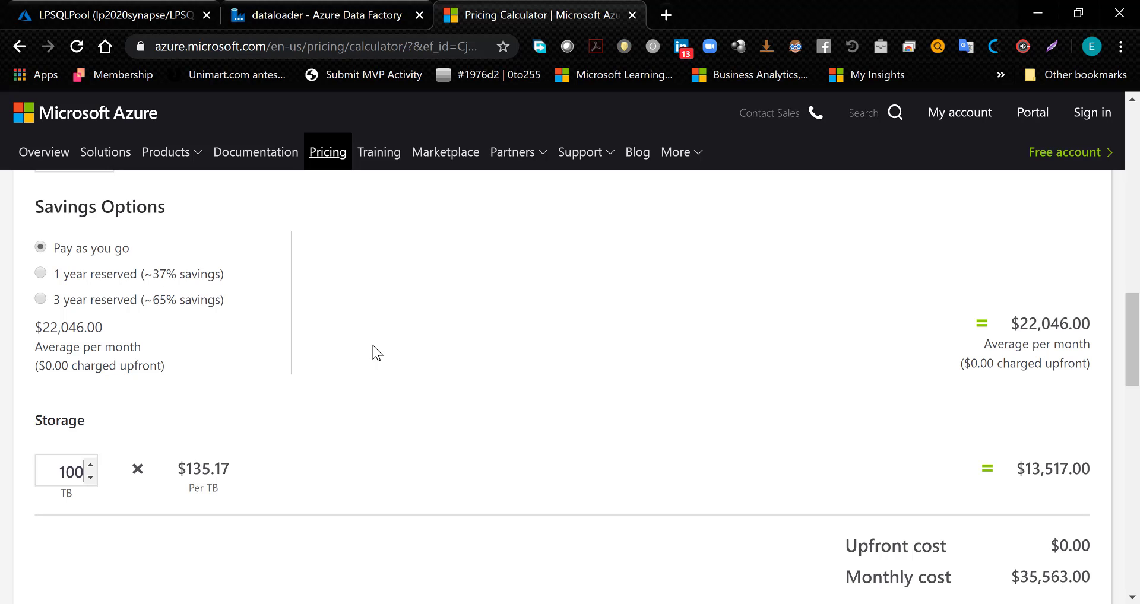
key("BackSpace")
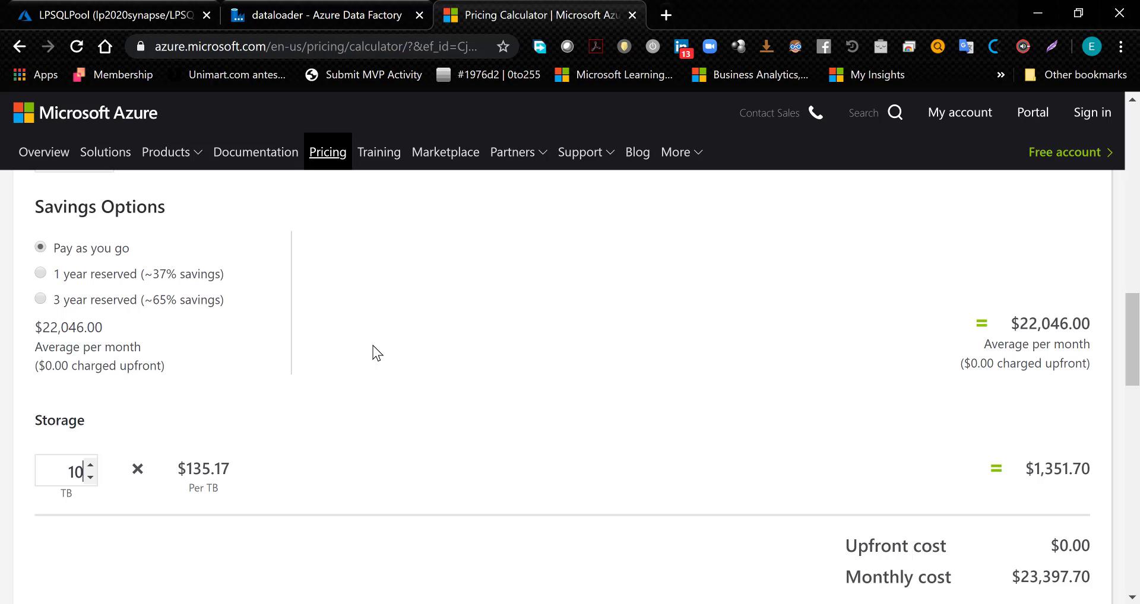
key("BackSpace")
key("BackSpace")
type("3")
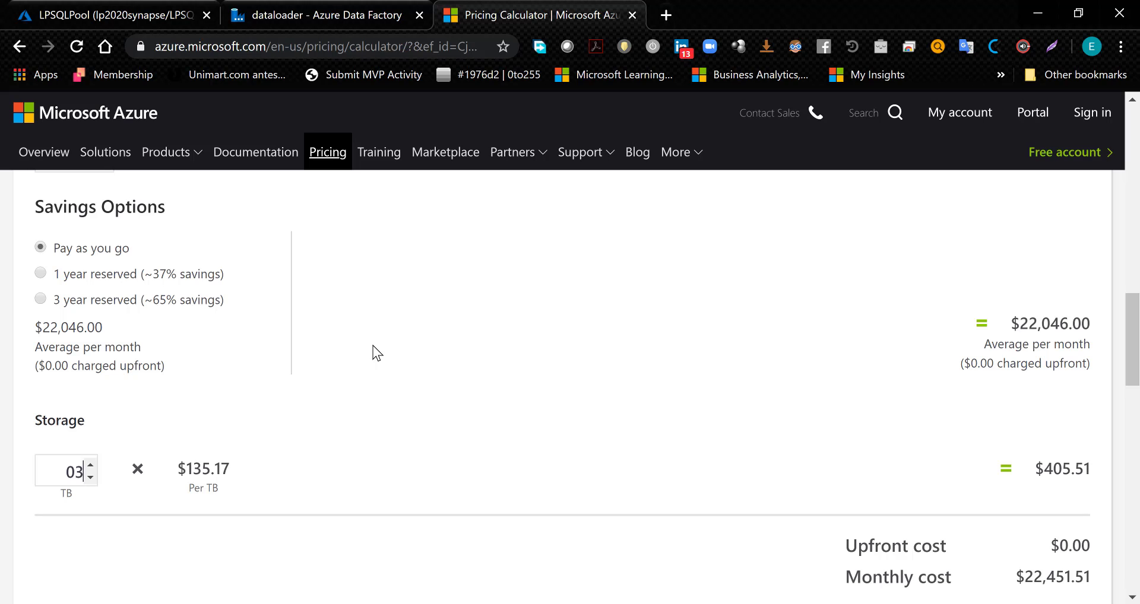
key("BackSpace")
- Set the Synapse storage to 50 TB and check the estimate's monthly cost
type("5")
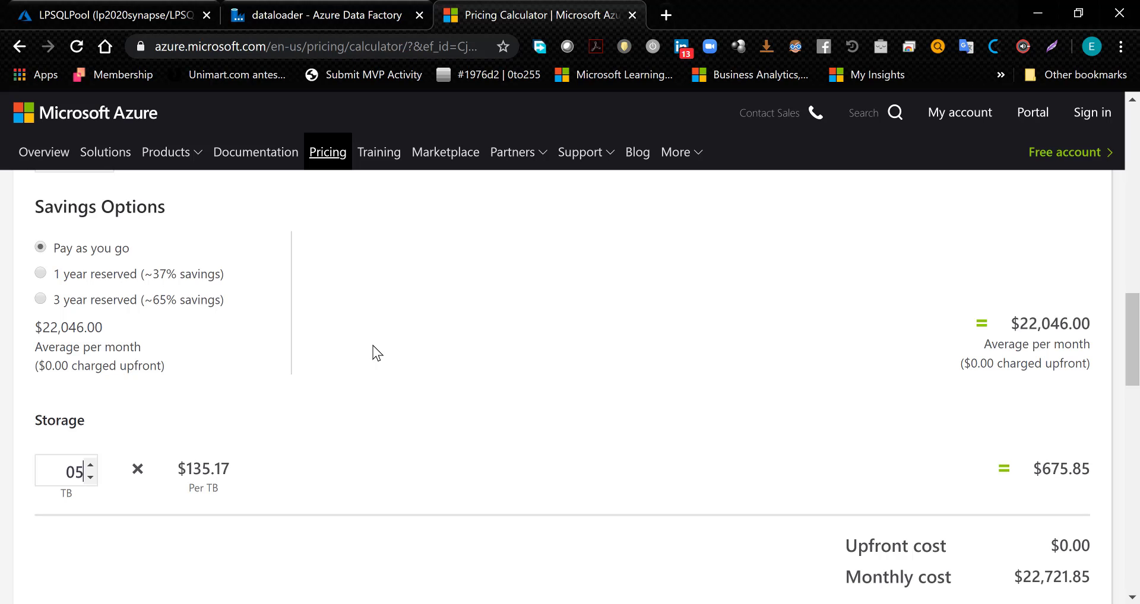
type("0")
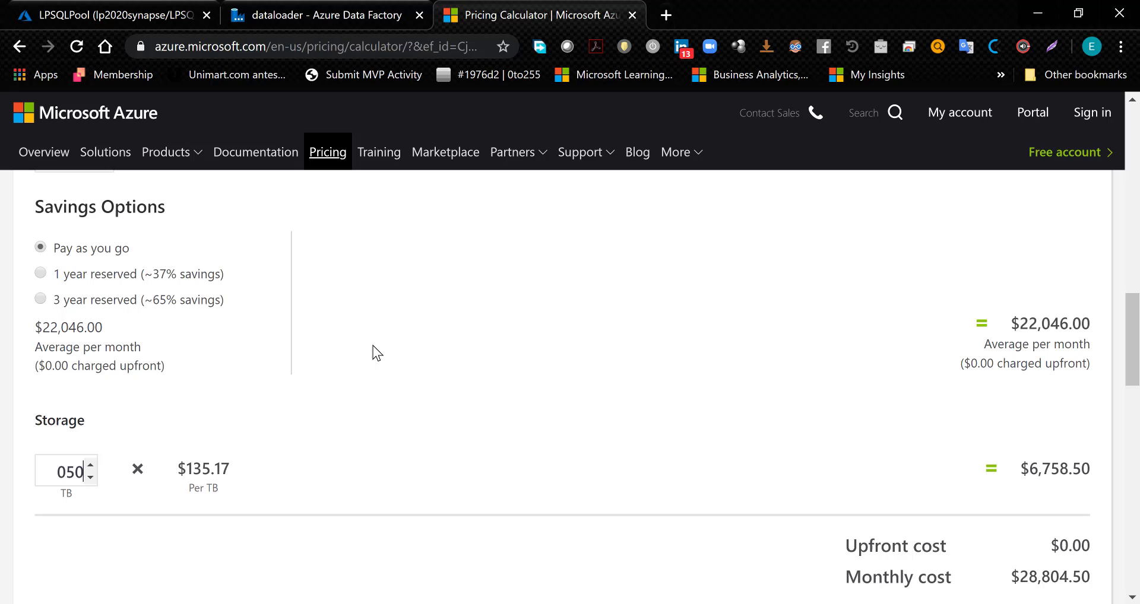
left_click(64, 478)
key("BackSpace")
left_click(1017, 535)
scroll(1012, 513, "down", 2)
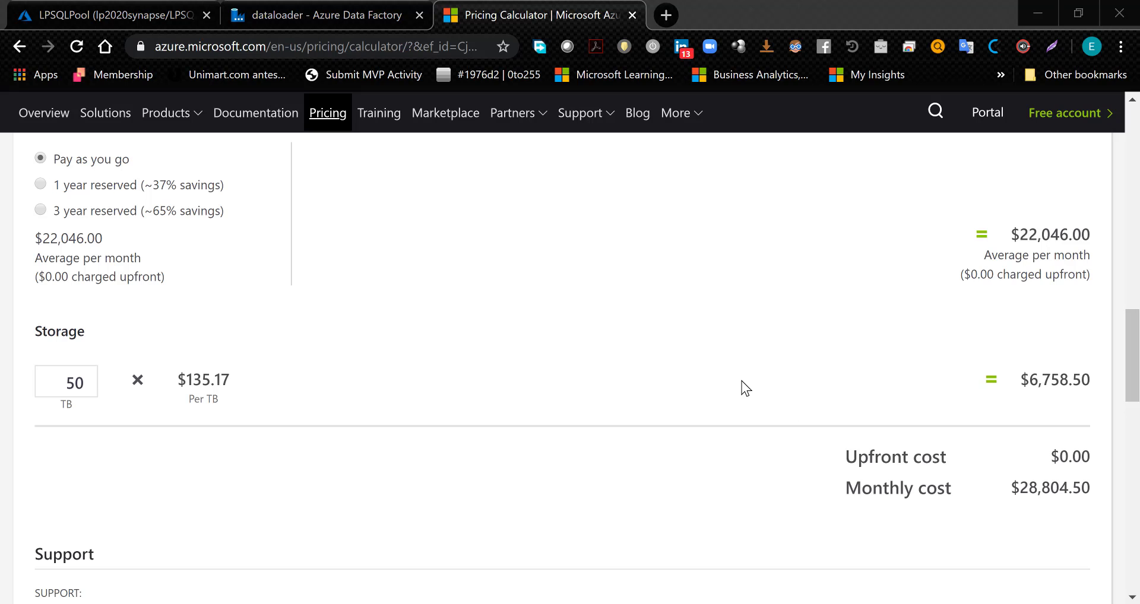
- Run calc to open the Windows Calculator, closing the stray File Explorer window first
key("super+r")
key("super+e")
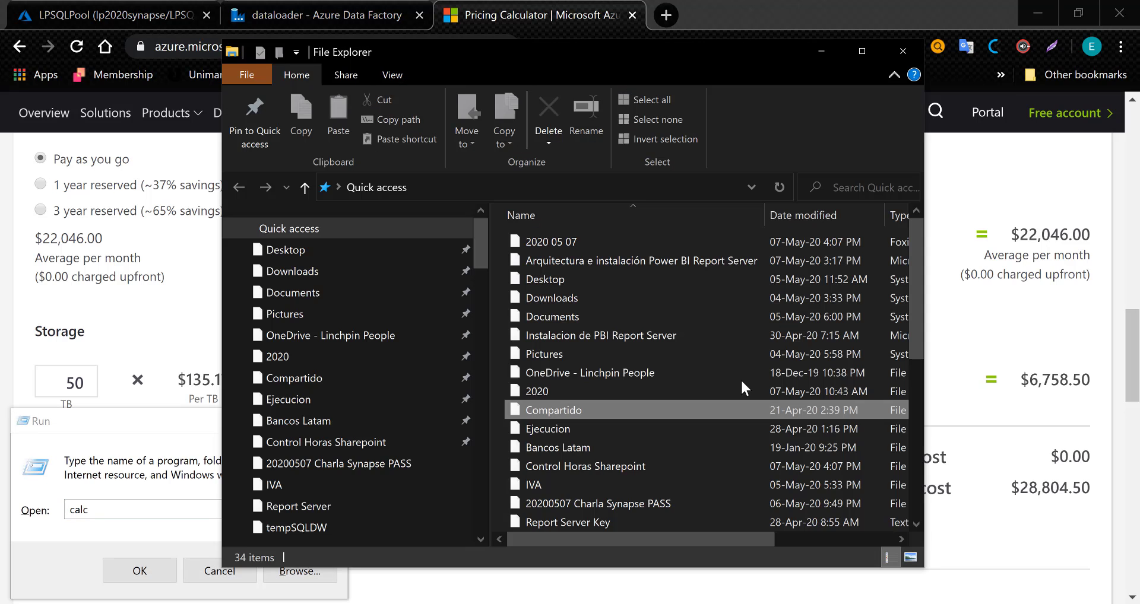
left_click(903, 51)
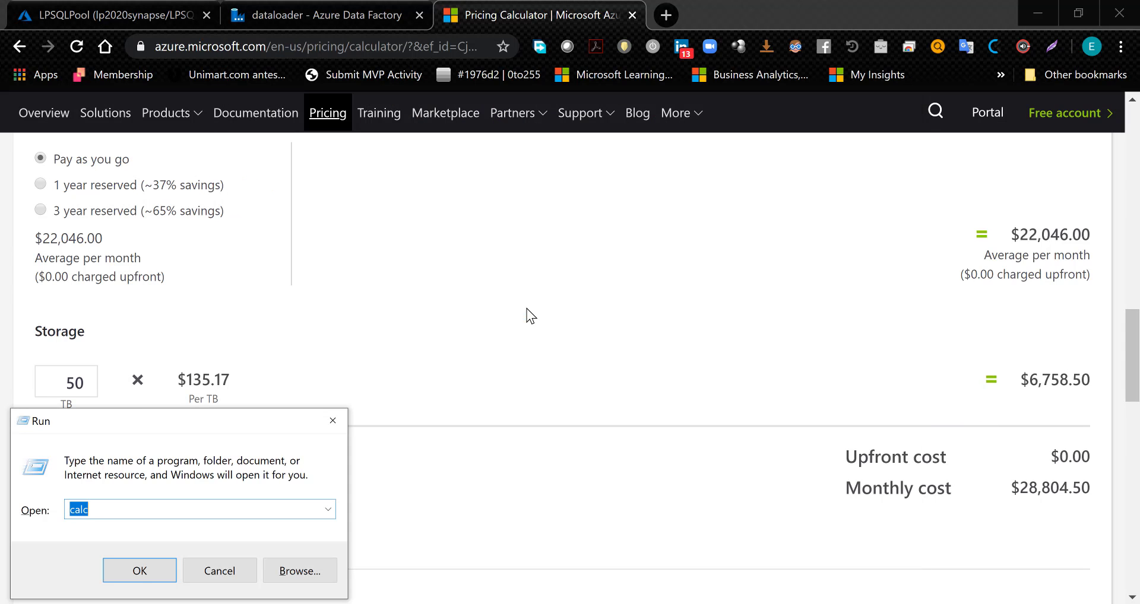
left_click(139, 571)
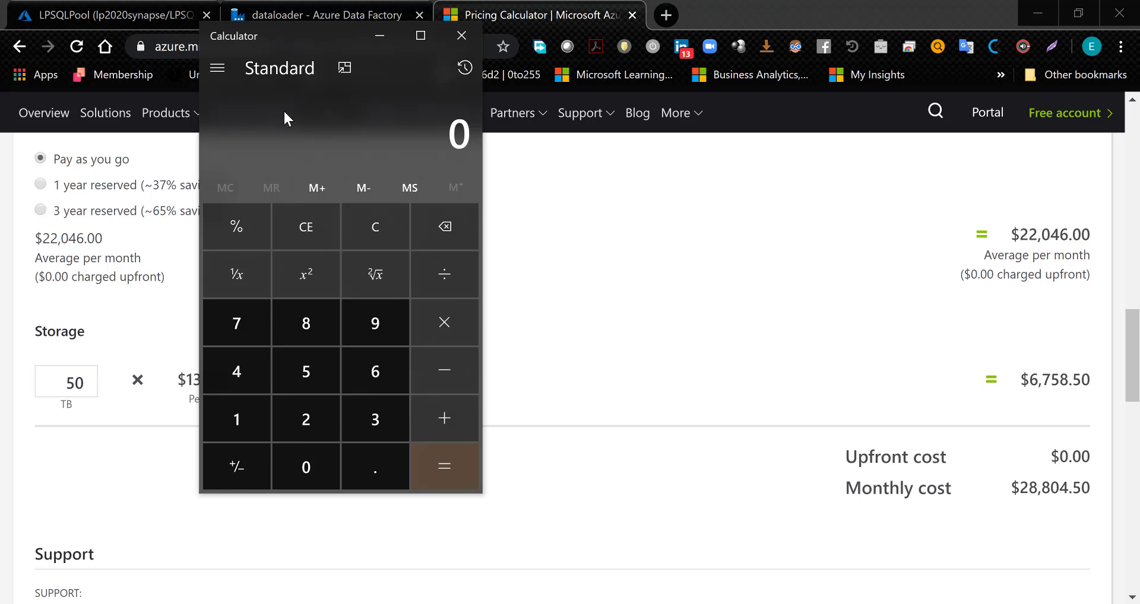
- Multiply the 28804.50 monthly cost by 12 to get the yearly cost, and minimize the Calculator
type("2")
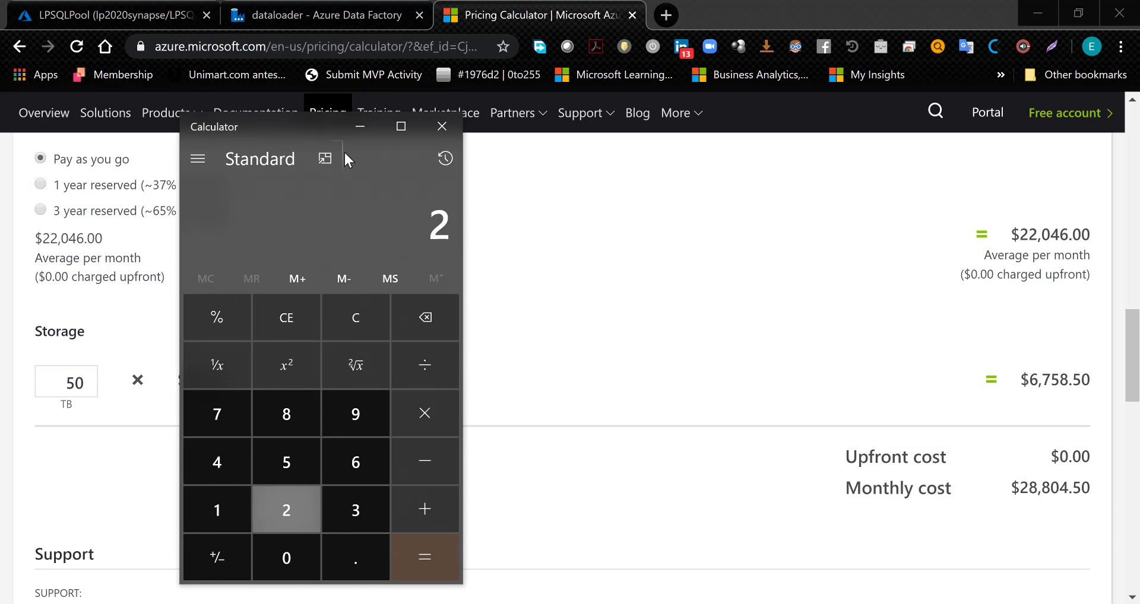
type("8804.")
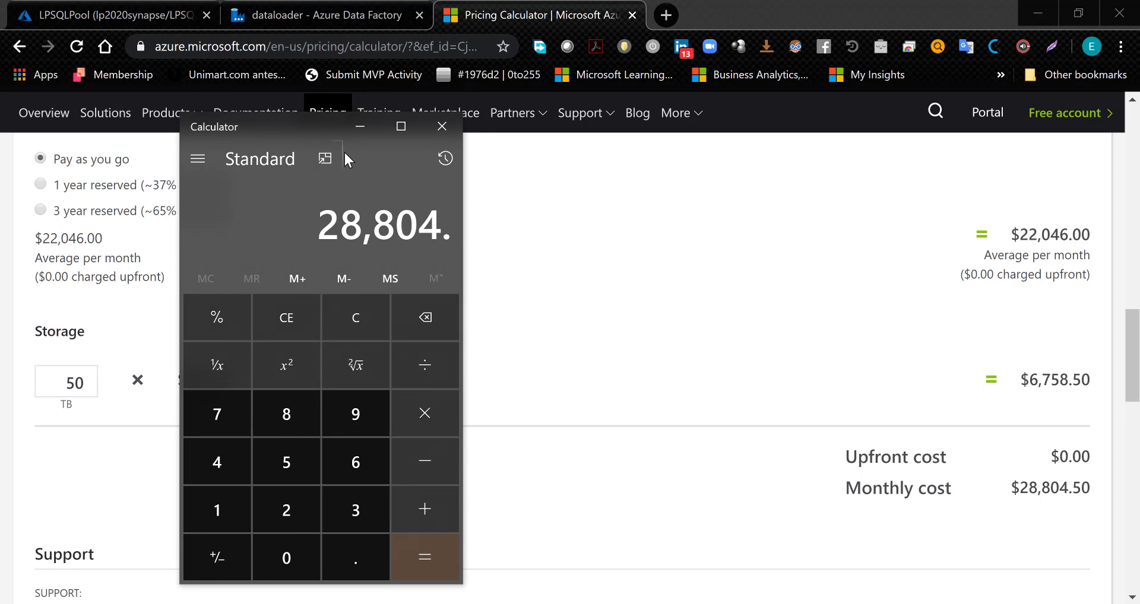
type("50*12")
key("Return")
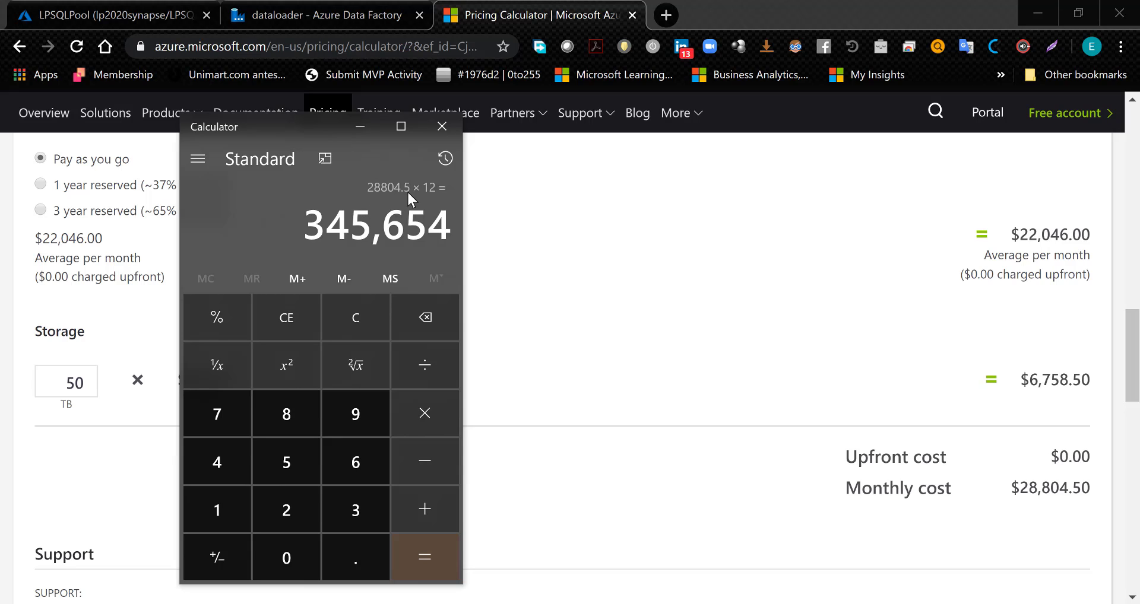
left_click(368, 129)
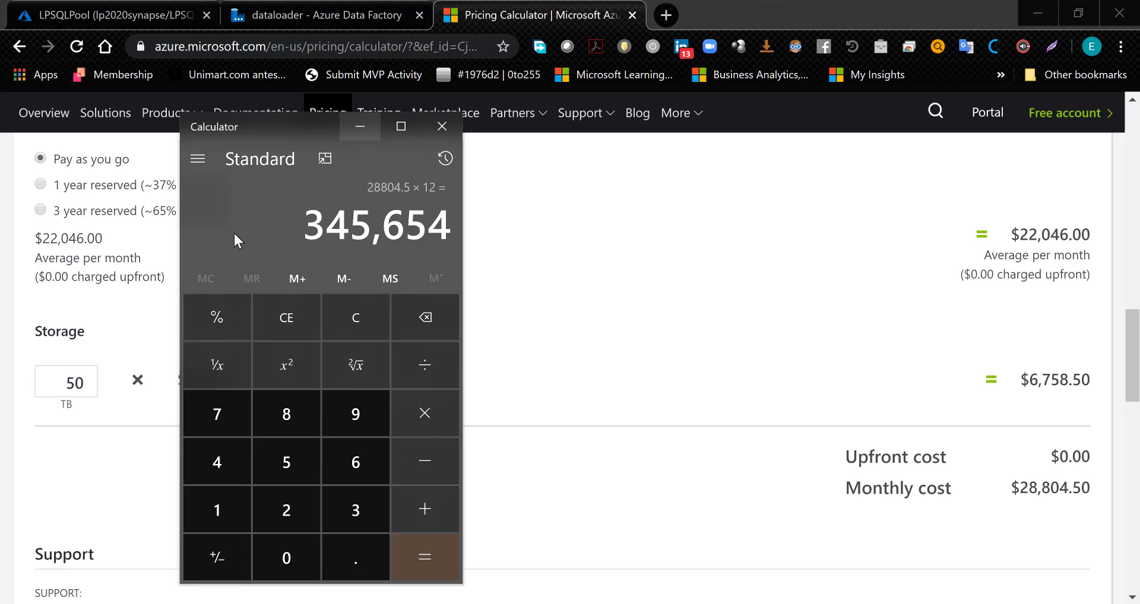
- Review the compute and storage costs, and set the DWU blocks to 100
scroll(412, 273, "up", 2)
scroll(412, 273, "up", 2)
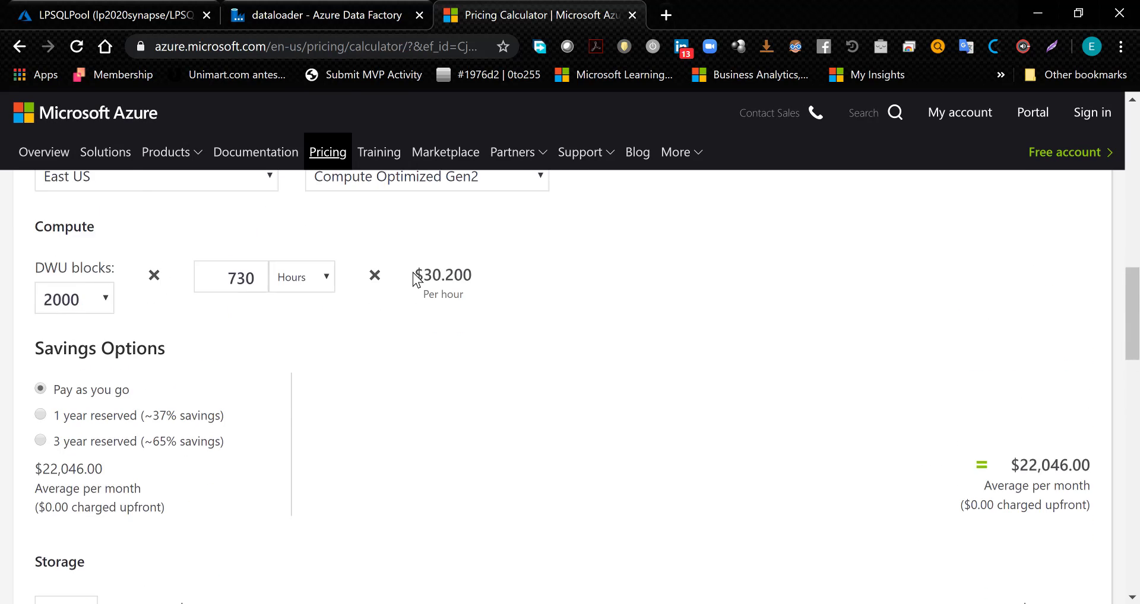
scroll(412, 273, "down", 4)
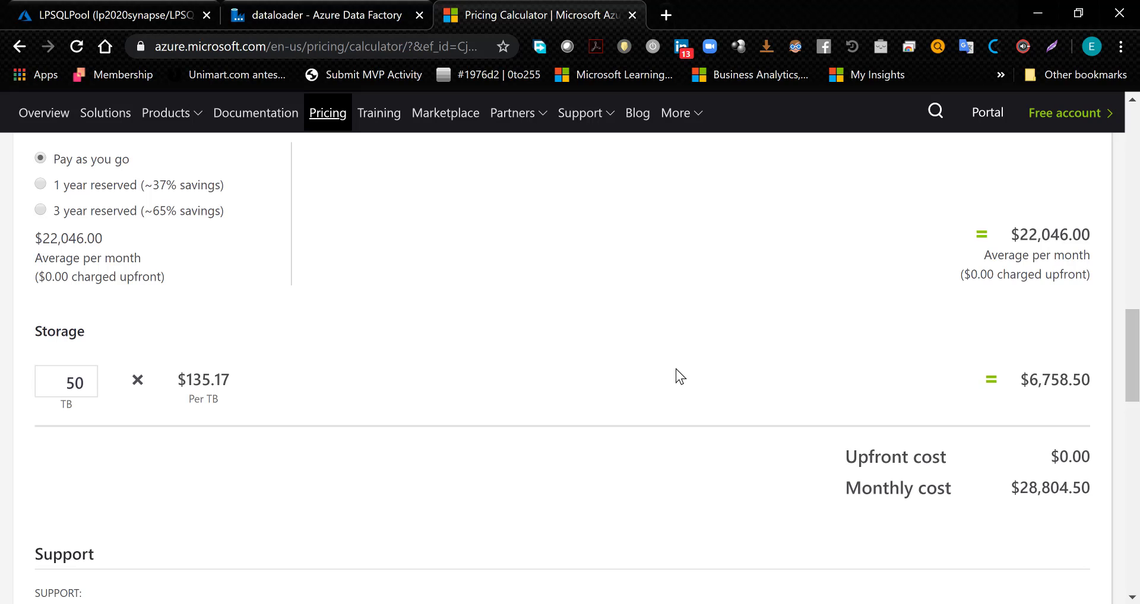
scroll(676, 369, "up", 3)
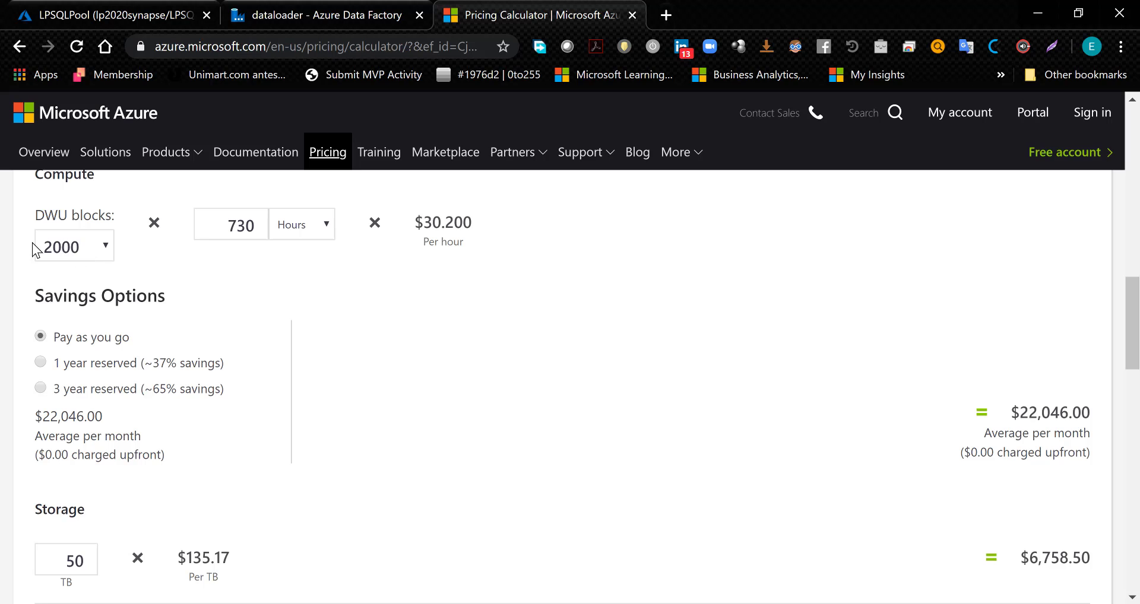
left_click(73, 244)
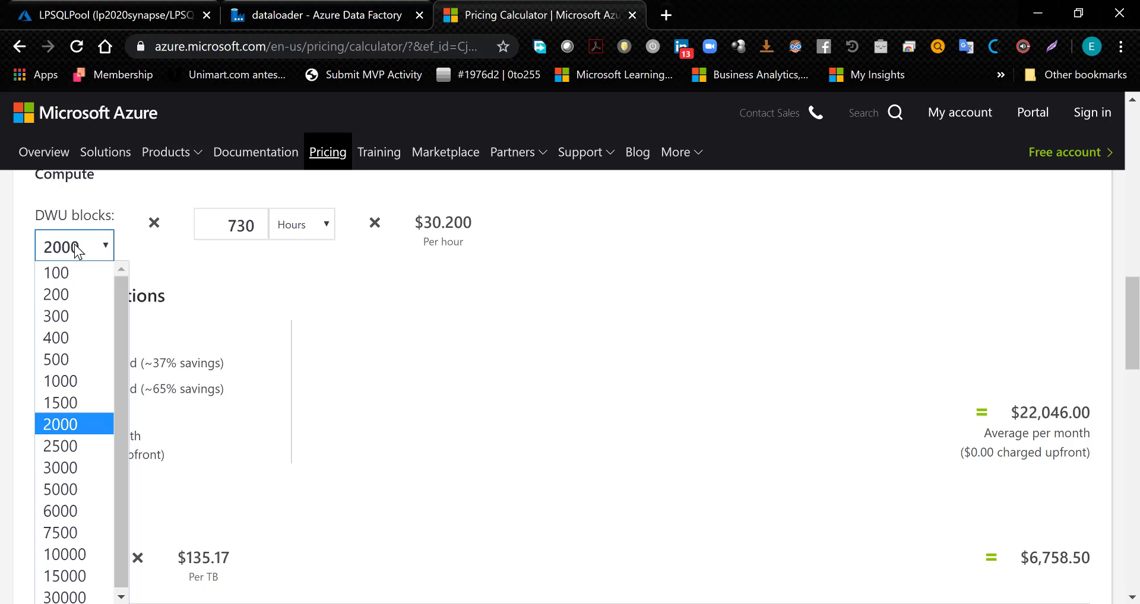
left_click(78, 279)
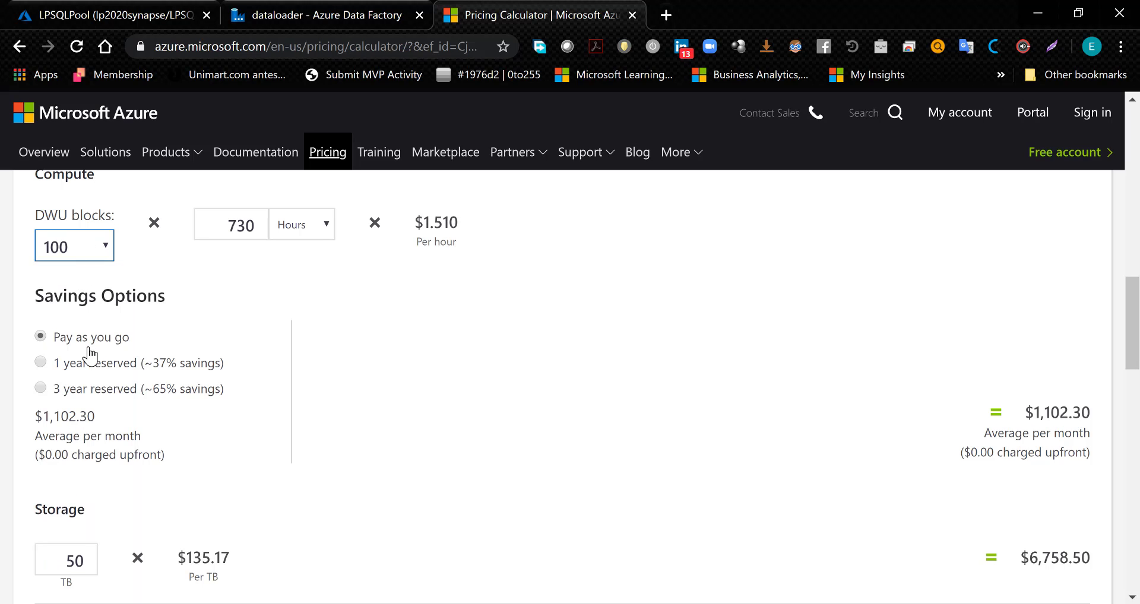
left_click(238, 229)
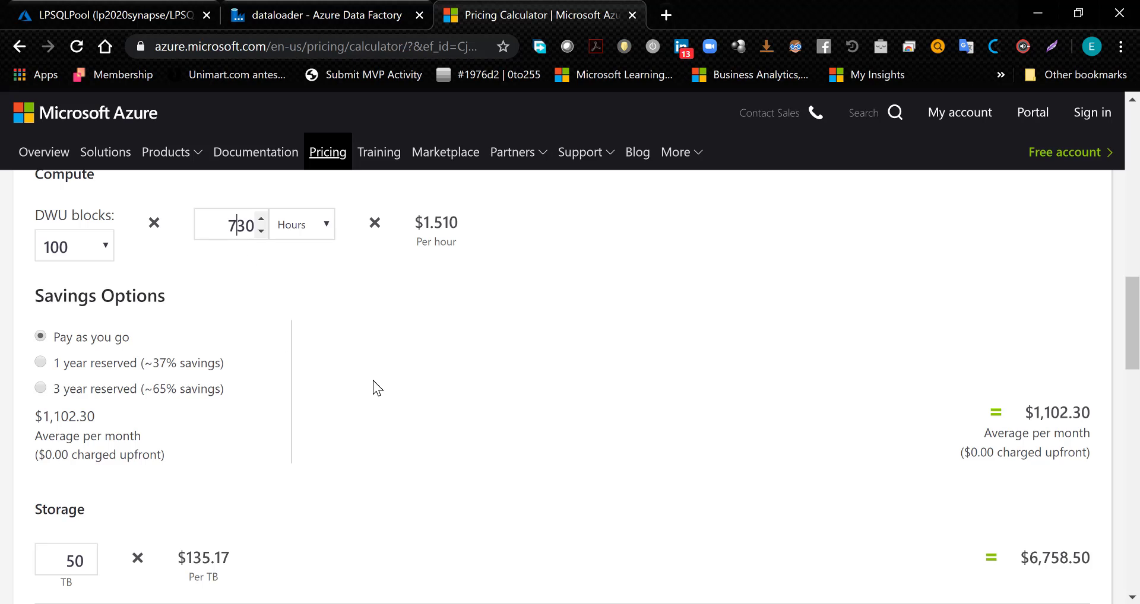
- Set the storage amount in the Synapse estimate to 100 TB
scroll(373, 386, "down", 1)
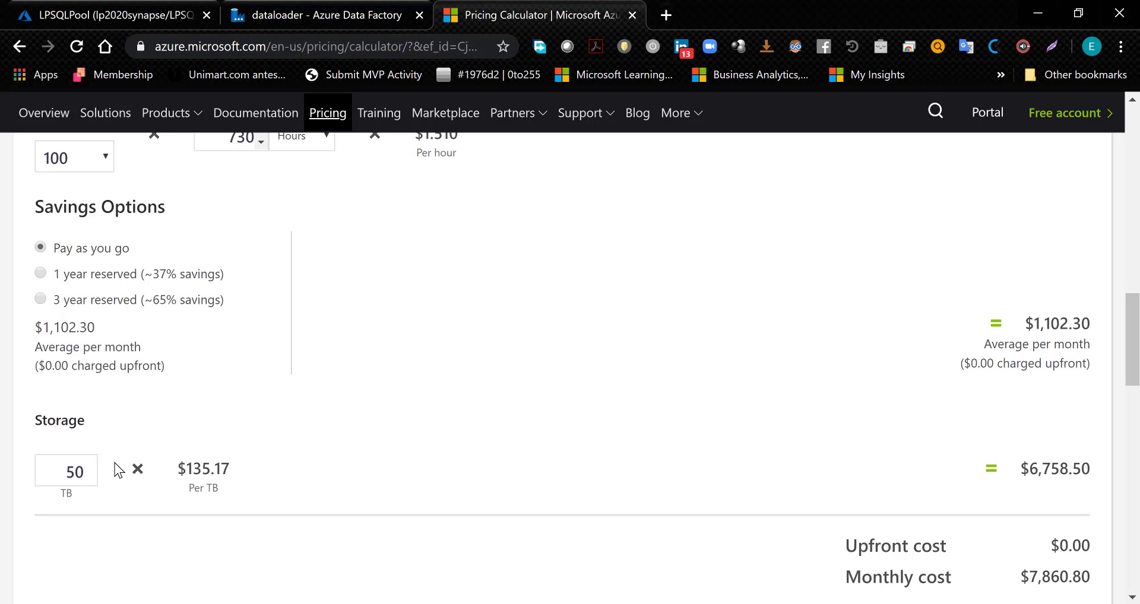
left_click_drag(71, 466, 86, 467)
type("100")
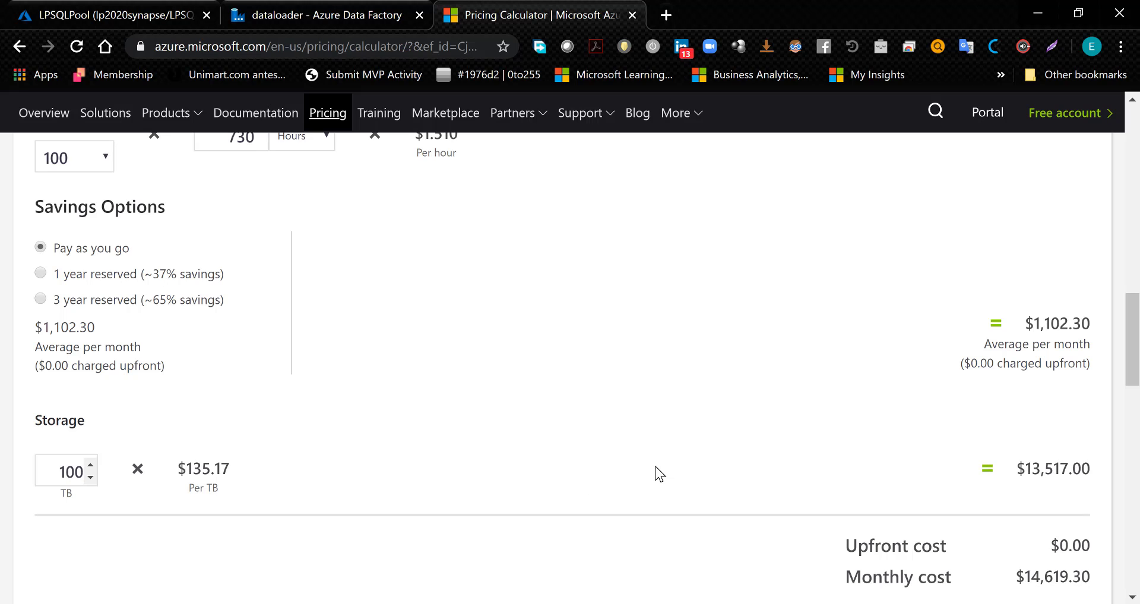
- Set the DWU blocks to 3000 and review the Azure Synapse Analytics estimate's costs and configuration
left_click(0, 200)
left_click(73, 155)
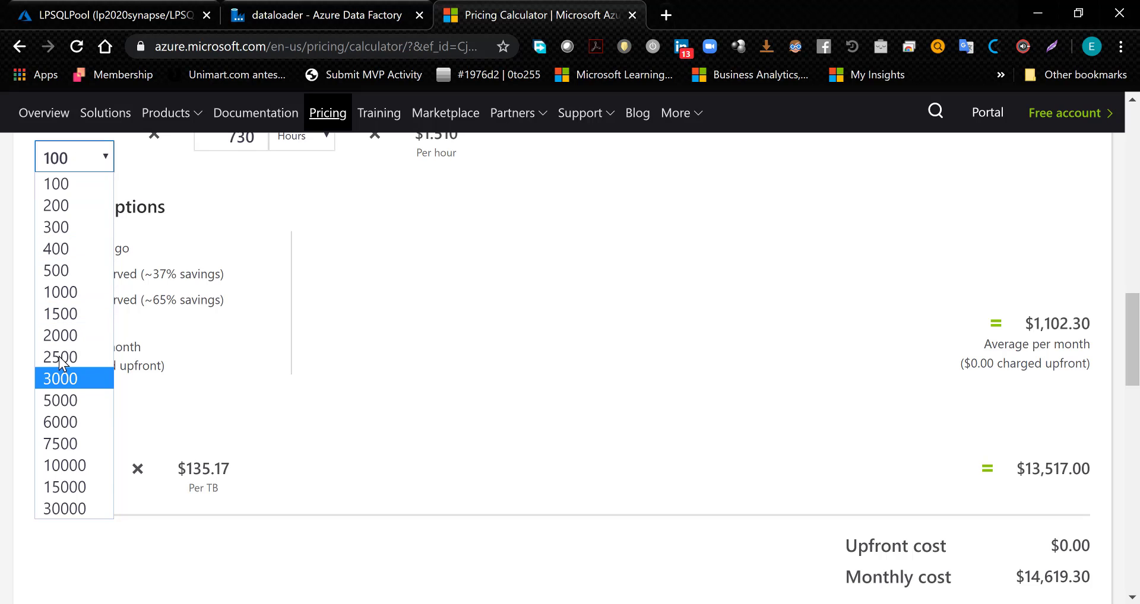
left_click(60, 379)
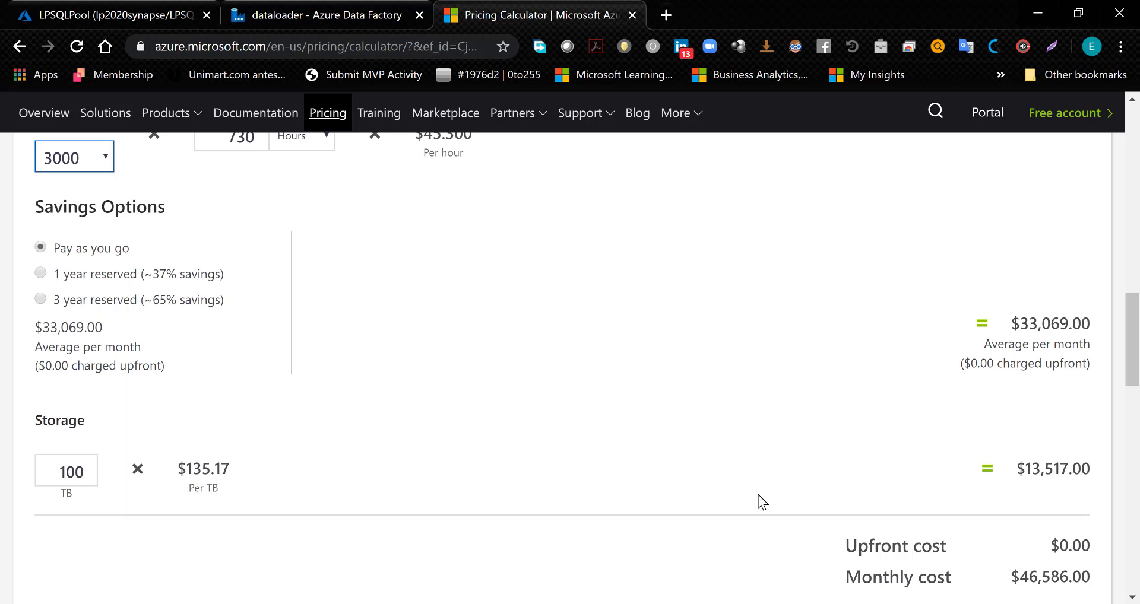
left_click(626, 402)
scroll(621, 400, "up", 4)
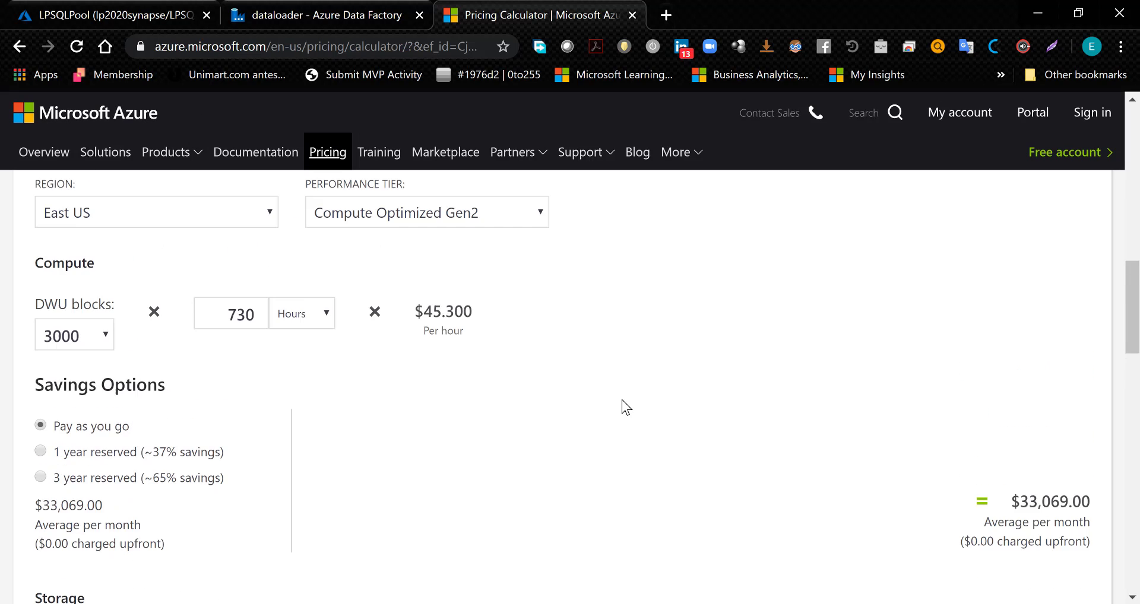
scroll(622, 400, "up", 1)
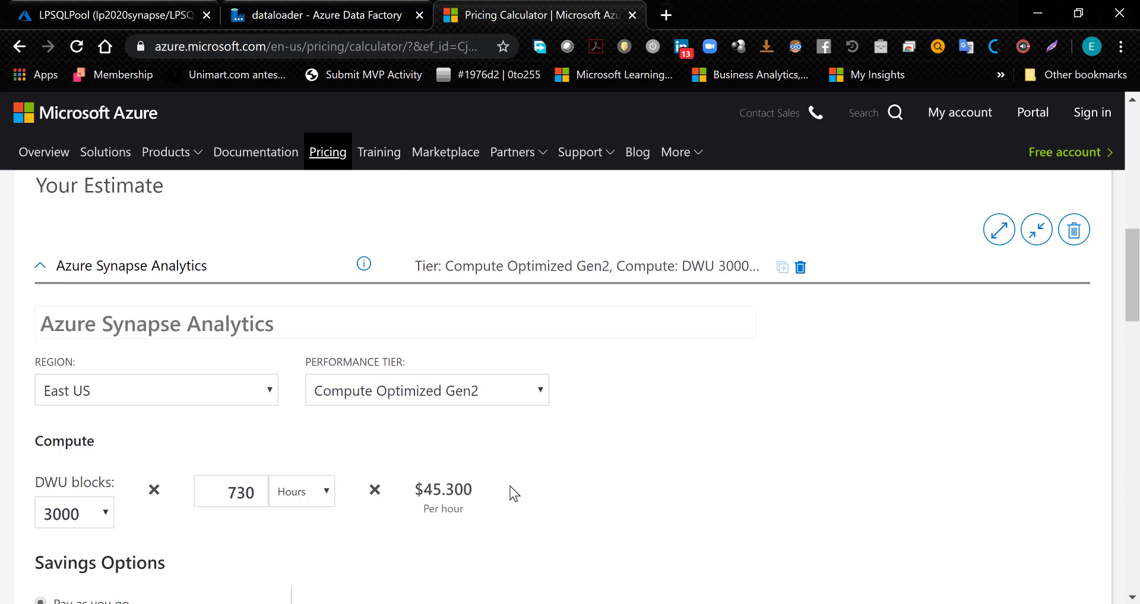
- Switch to the running PowerPoint slide show and advance past the Enterprise Data Warehouse Componentes slide
mouse_move(543, 599)
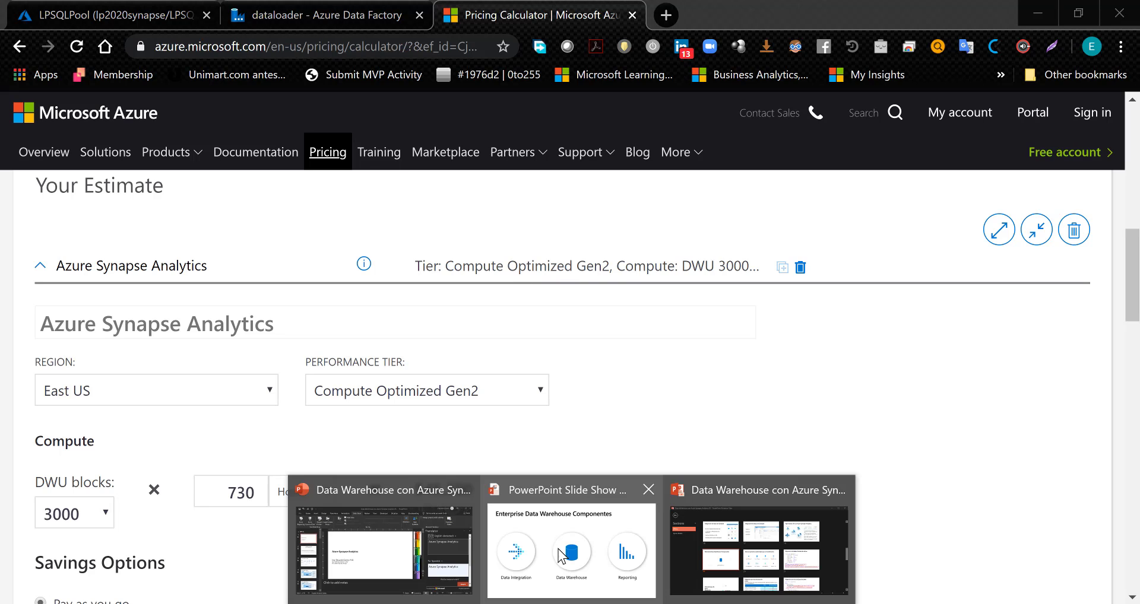
left_click(554, 551)
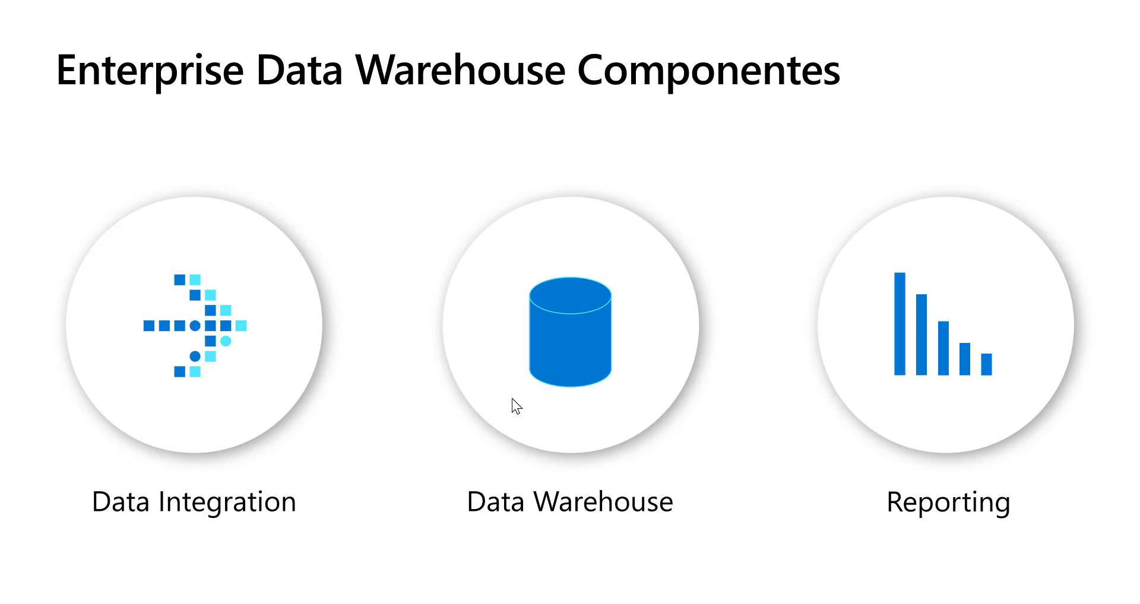
left_click(450, 311)
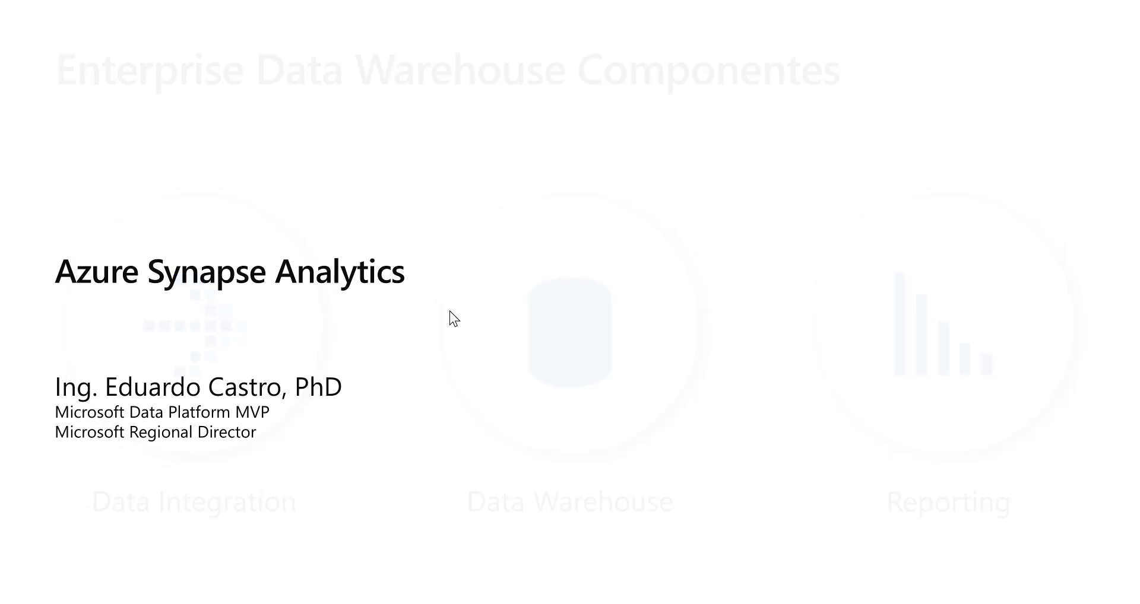